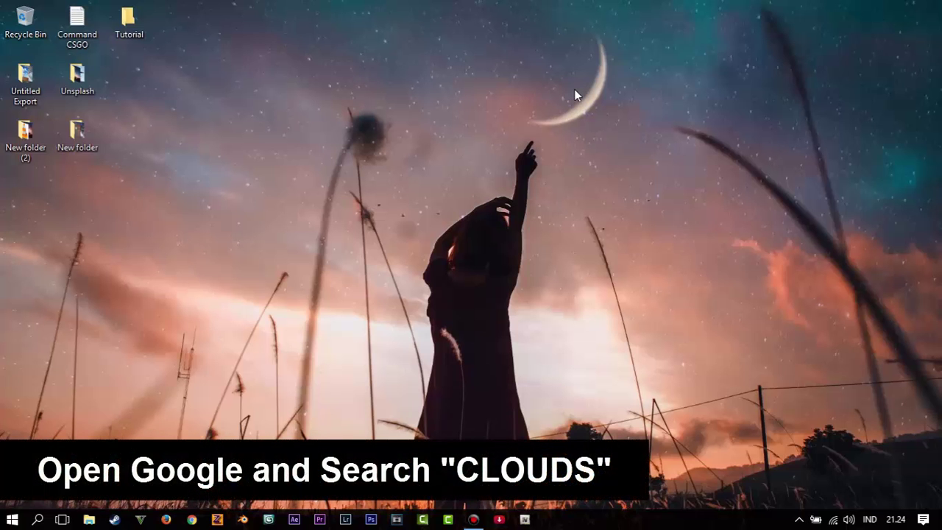
Step: Search Google Images for 'awan hd' in Firefox and browse the cloud results
{"action": "left_click", "coordinate": [167, 520]}
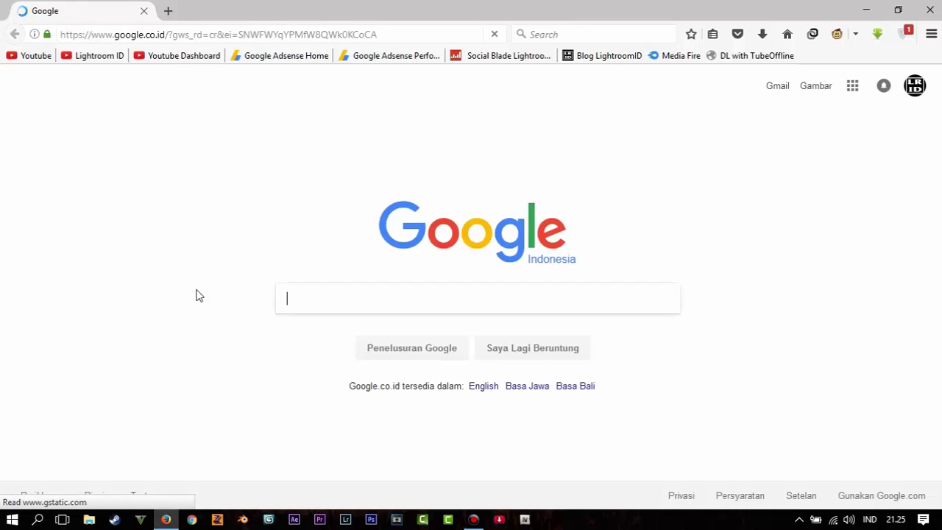
{"action": "type", "text": "awan hd"}
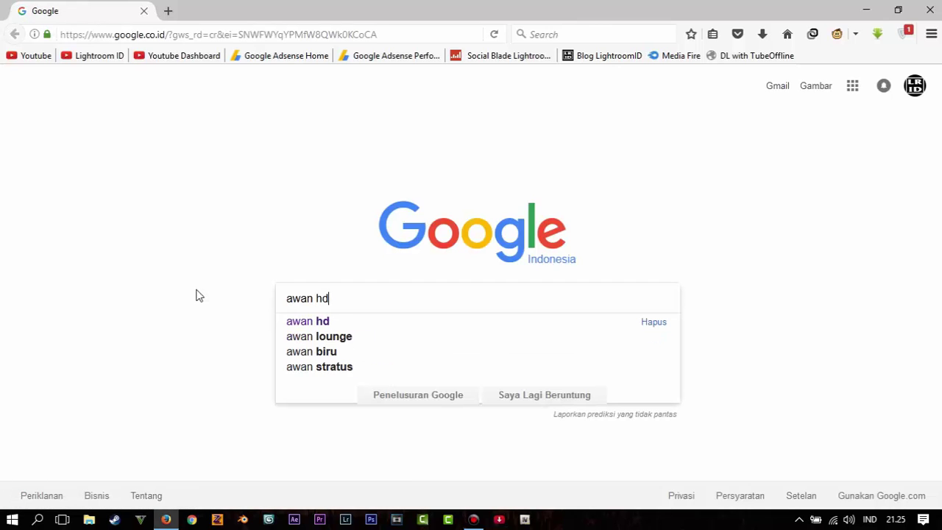
{"action": "key", "text": "Return"}
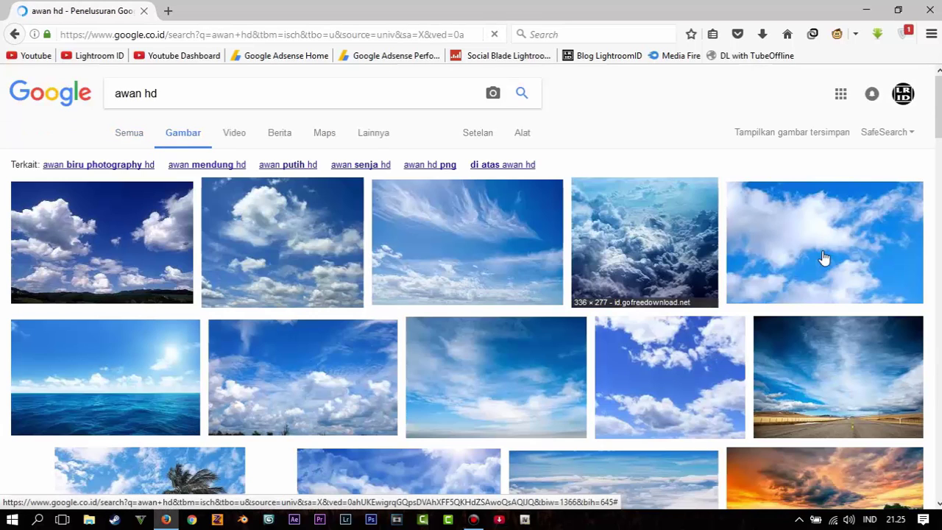
{"action": "scroll", "coordinate": [824, 257], "scroll_direction": "down", "scroll_amount": 5}
{"action": "scroll", "coordinate": [824, 258], "scroll_direction": "down", "scroll_amount": 5}
{"action": "scroll", "coordinate": [824, 257], "scroll_direction": "down", "scroll_amount": 5}
{"action": "scroll", "coordinate": [825, 257], "scroll_direction": "down", "scroll_amount": 5}
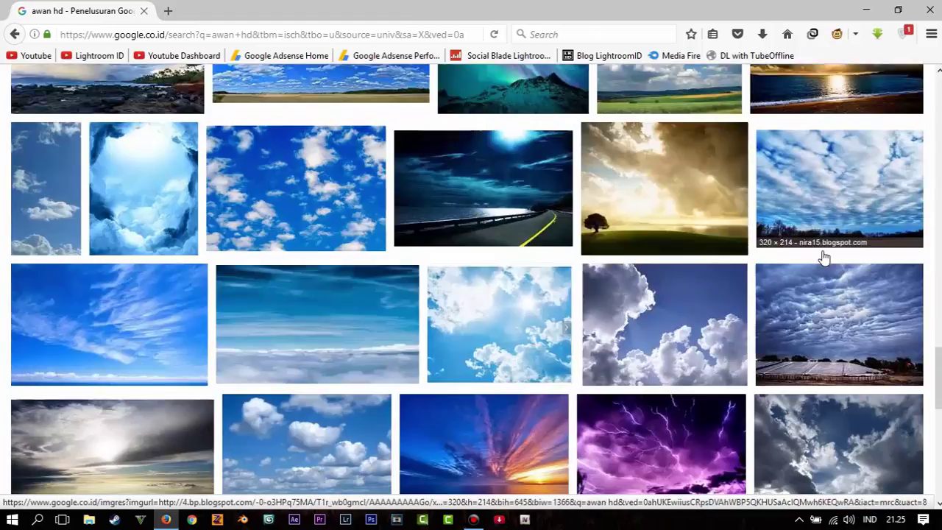
{"action": "scroll", "coordinate": [824, 258], "scroll_direction": "down", "scroll_amount": 5}
{"action": "scroll", "coordinate": [820, 265], "scroll_direction": "down", "scroll_amount": 3}
{"action": "scroll", "coordinate": [817, 269], "scroll_direction": "down", "scroll_amount": 1}
{"action": "scroll", "coordinate": [815, 274], "scroll_direction": "down", "scroll_amount": 5}
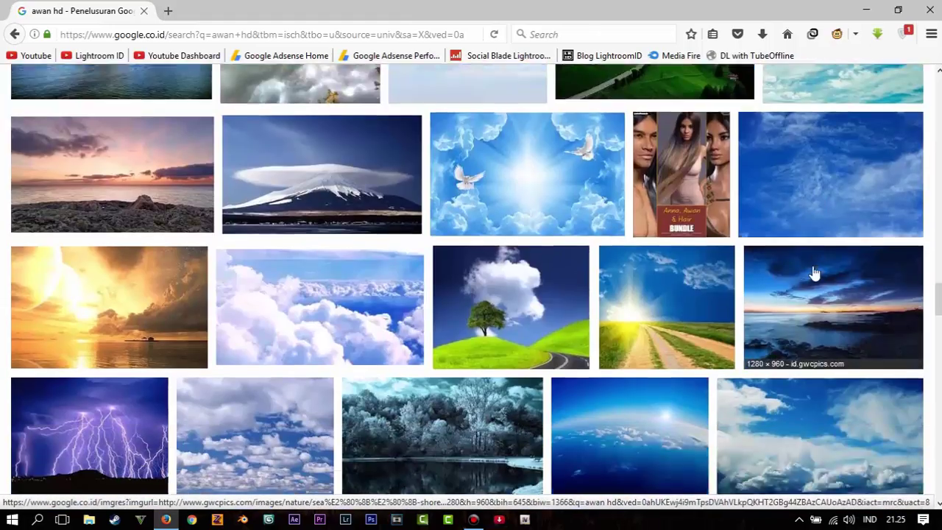
{"action": "scroll", "coordinate": [815, 273], "scroll_direction": "down", "scroll_amount": 5}
{"action": "scroll", "coordinate": [813, 274], "scroll_direction": "down", "scroll_amount": 5}
{"action": "scroll", "coordinate": [810, 276], "scroll_direction": "down", "scroll_amount": 5}
{"action": "scroll", "coordinate": [805, 278], "scroll_direction": "down", "scroll_amount": 5}
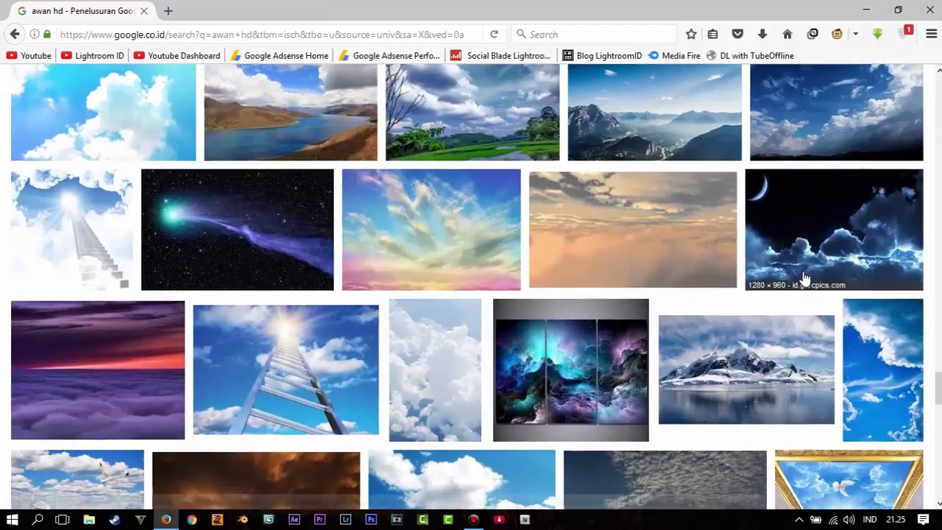
{"action": "scroll", "coordinate": [805, 278], "scroll_direction": "down", "scroll_amount": 5}
{"action": "scroll", "coordinate": [802, 280], "scroll_direction": "down", "scroll_amount": 5}
{"action": "scroll", "coordinate": [799, 281], "scroll_direction": "down", "scroll_amount": 5}
{"action": "scroll", "coordinate": [796, 283], "scroll_direction": "down", "scroll_amount": 5}
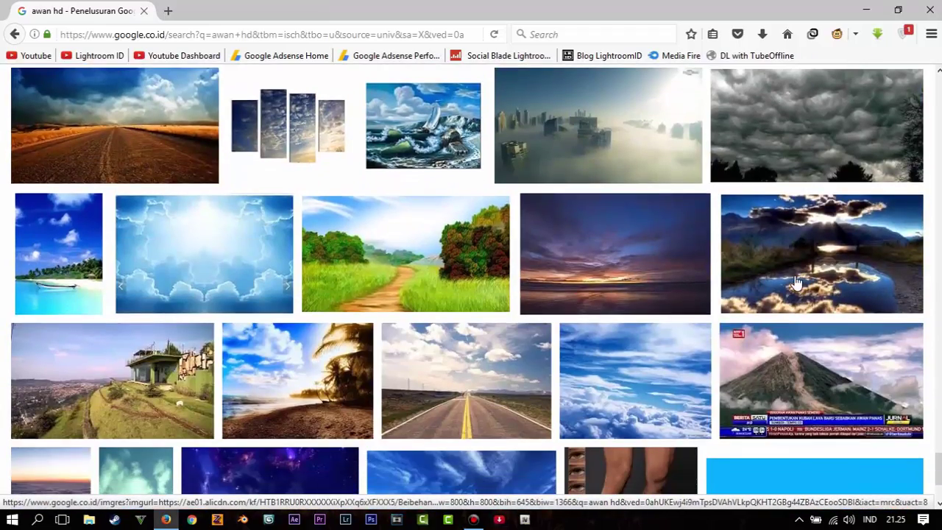
{"action": "scroll", "coordinate": [799, 278], "scroll_direction": "up", "scroll_amount": 3}
Step: Save the large white cloud photo as cloud2_55171579 in Desktop\Tutorial
{"action": "left_click", "coordinate": [824, 248]}
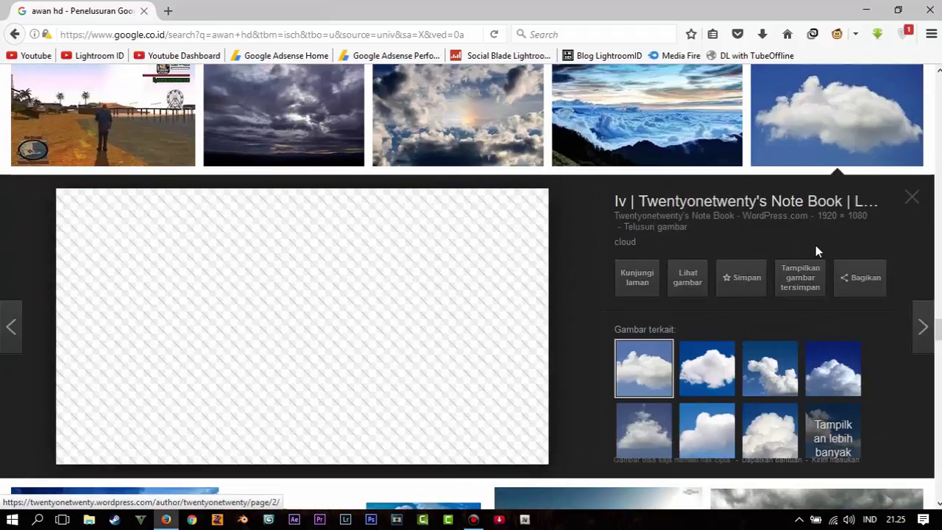
{"action": "right_click", "coordinate": [185, 279]}
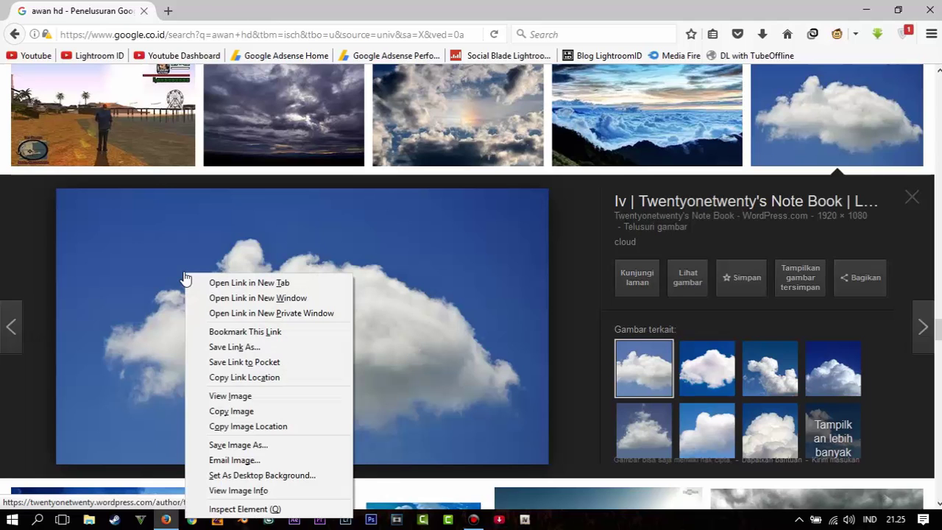
{"action": "left_click", "coordinate": [249, 445]}
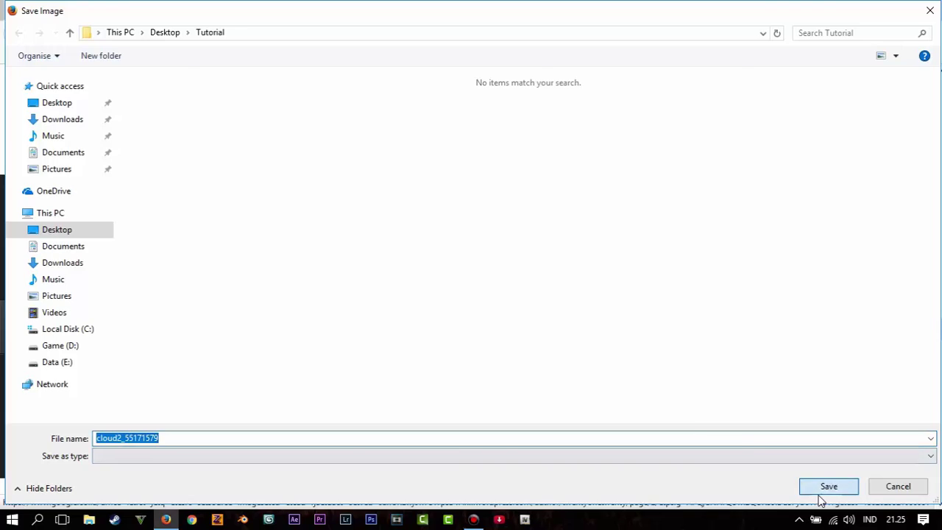
{"action": "left_click", "coordinate": [821, 491]}
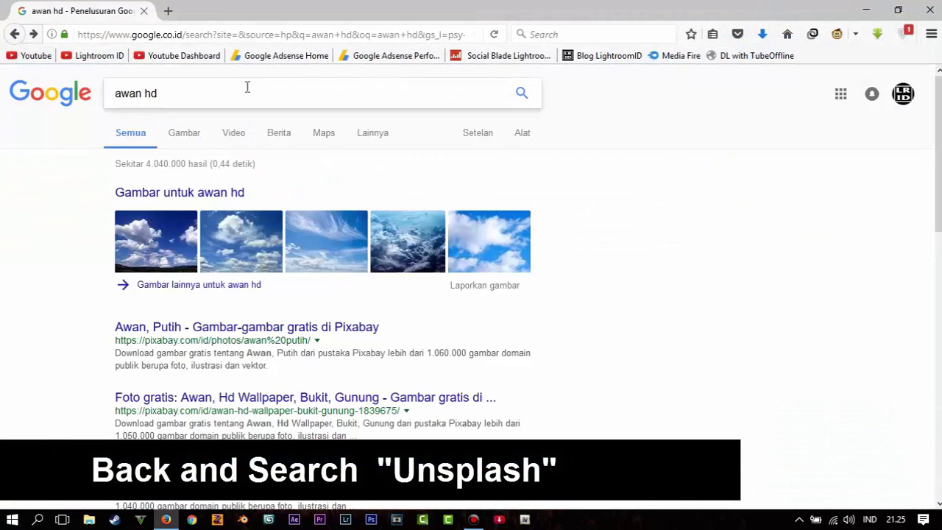
Step: Replace the 'awan hd' query with 'unsplash' and follow the Unsplash result
{"action": "left_click", "coordinate": [247, 87]}
{"action": "left_click_drag", "start_coordinate": [214, 96], "coordinate": [105, 103]}
{"action": "type", "text": "unsplash"}
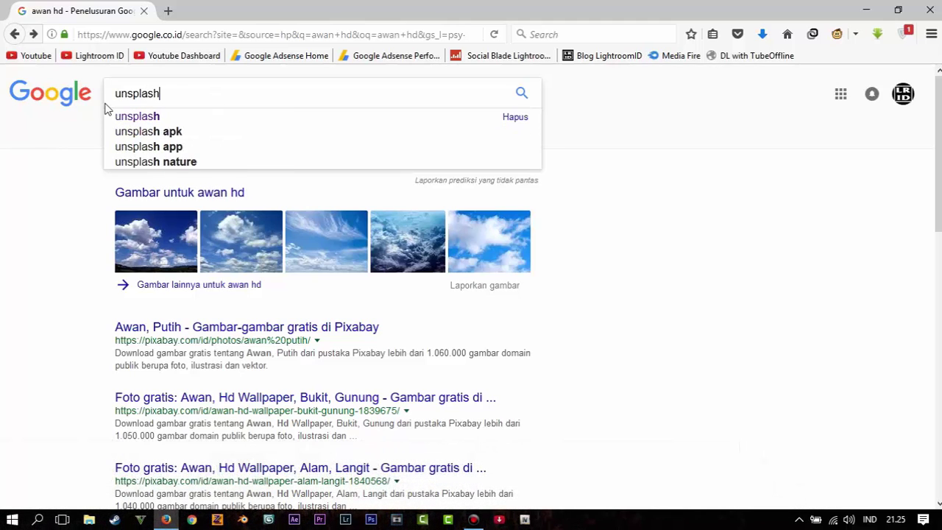
{"action": "key", "text": "Return"}
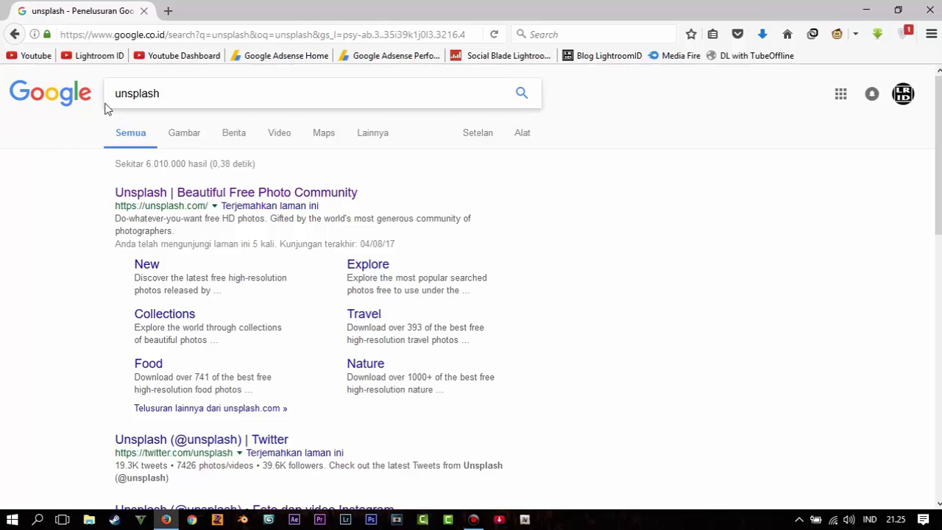
{"action": "left_click", "coordinate": [204, 197]}
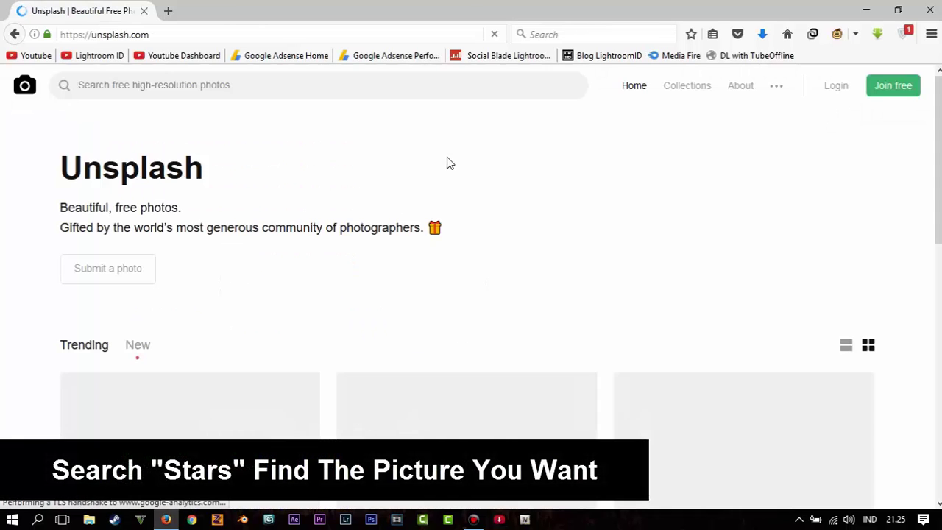
Step: Search Unsplash for 'stars' and scroll to the dark blue starry-sky photo
{"action": "left_click", "coordinate": [275, 90]}
{"action": "type", "text": "sta"}
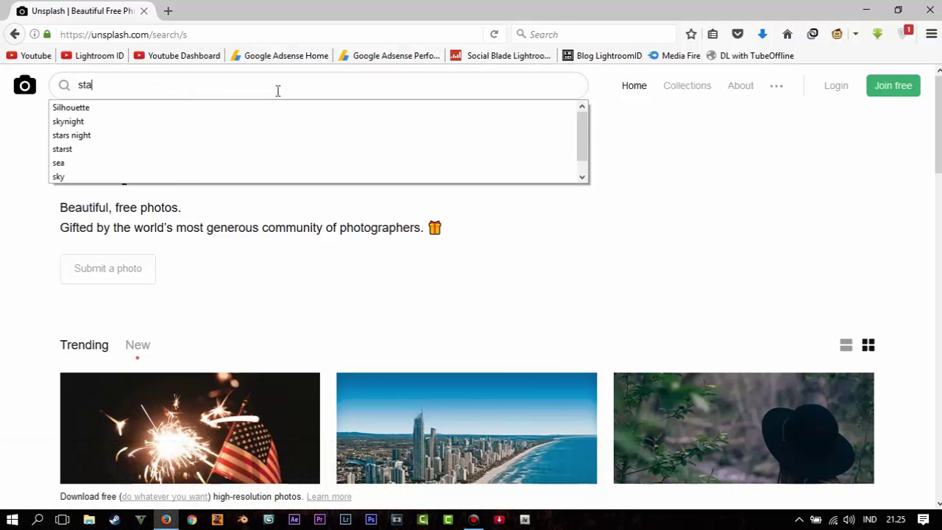
{"action": "type", "text": "rs"}
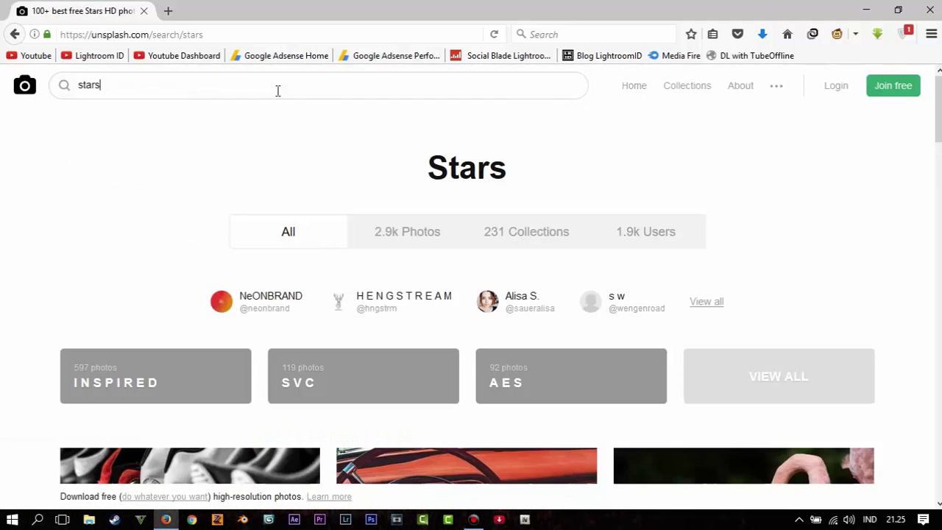
{"action": "scroll", "coordinate": [557, 240], "scroll_direction": "down", "scroll_amount": 3}
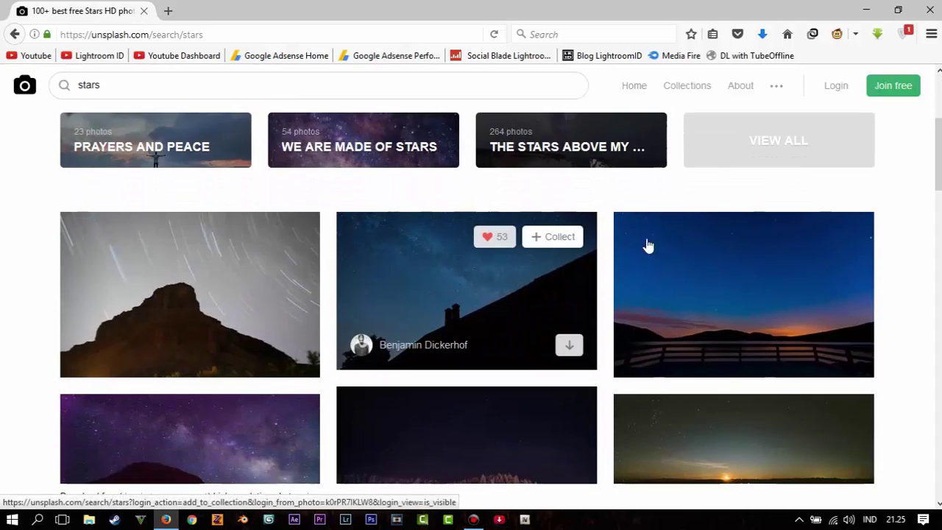
{"action": "scroll", "coordinate": [645, 246], "scroll_direction": "down", "scroll_amount": 5}
{"action": "scroll", "coordinate": [736, 232], "scroll_direction": "down", "scroll_amount": 3}
{"action": "scroll", "coordinate": [740, 232], "scroll_direction": "down", "scroll_amount": 5}
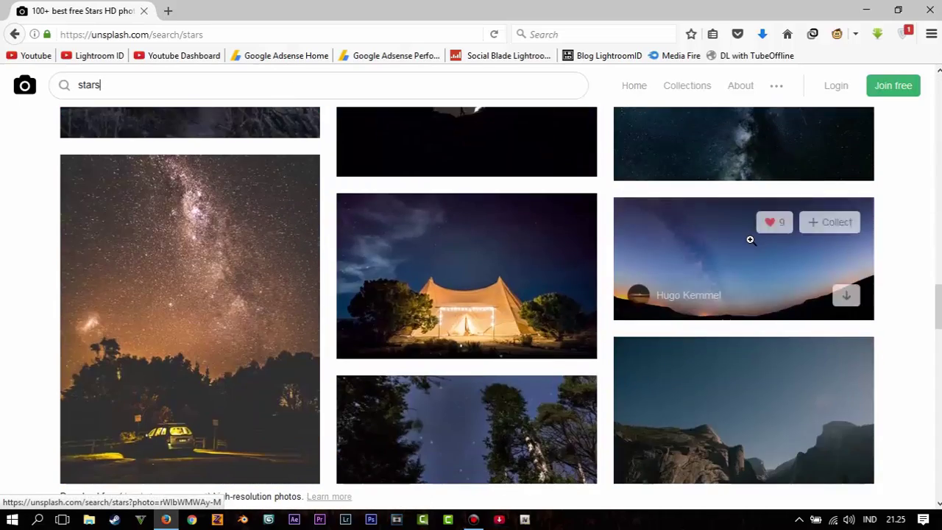
{"action": "scroll", "coordinate": [749, 238], "scroll_direction": "down", "scroll_amount": 5}
{"action": "scroll", "coordinate": [748, 238], "scroll_direction": "down", "scroll_amount": 5}
{"action": "scroll", "coordinate": [750, 240], "scroll_direction": "down", "scroll_amount": 5}
{"action": "scroll", "coordinate": [750, 240], "scroll_direction": "down", "scroll_amount": 5}
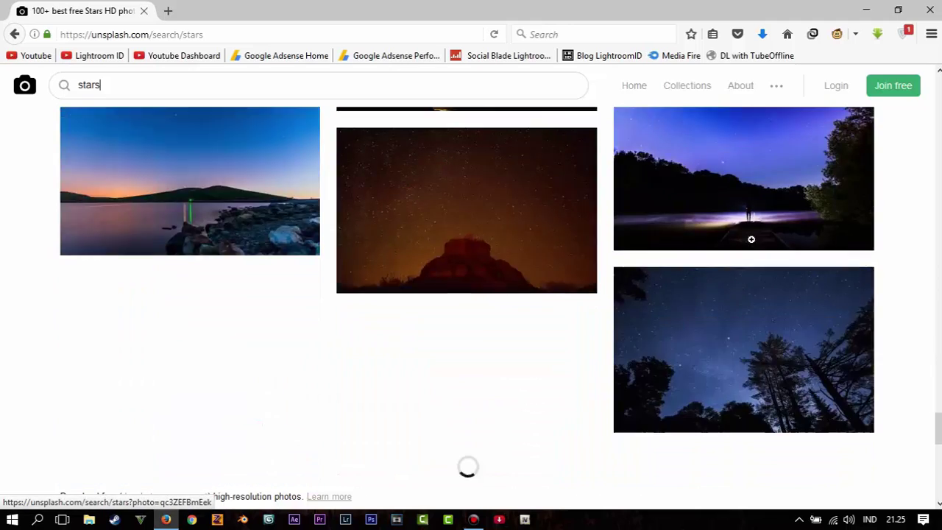
{"action": "scroll", "coordinate": [755, 244], "scroll_direction": "down", "scroll_amount": 5}
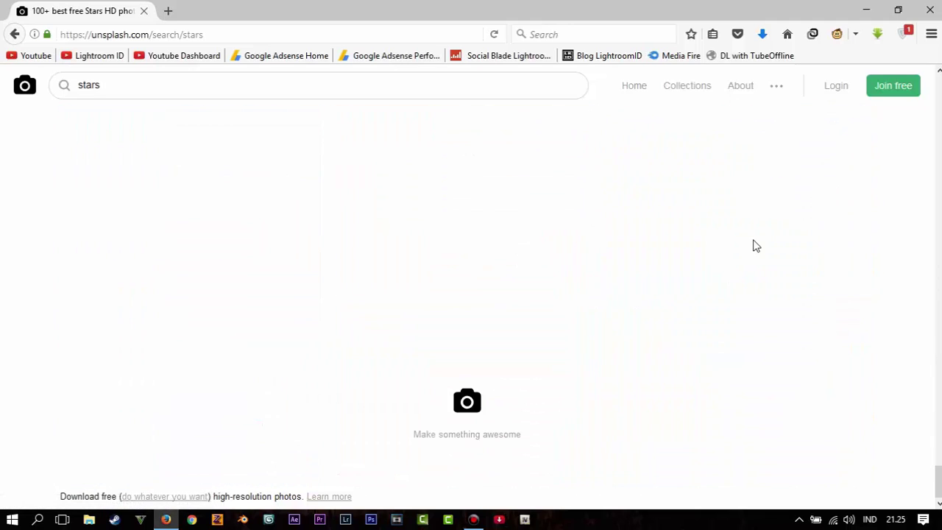
{"action": "scroll", "coordinate": [832, 355], "scroll_direction": "down", "scroll_amount": 5}
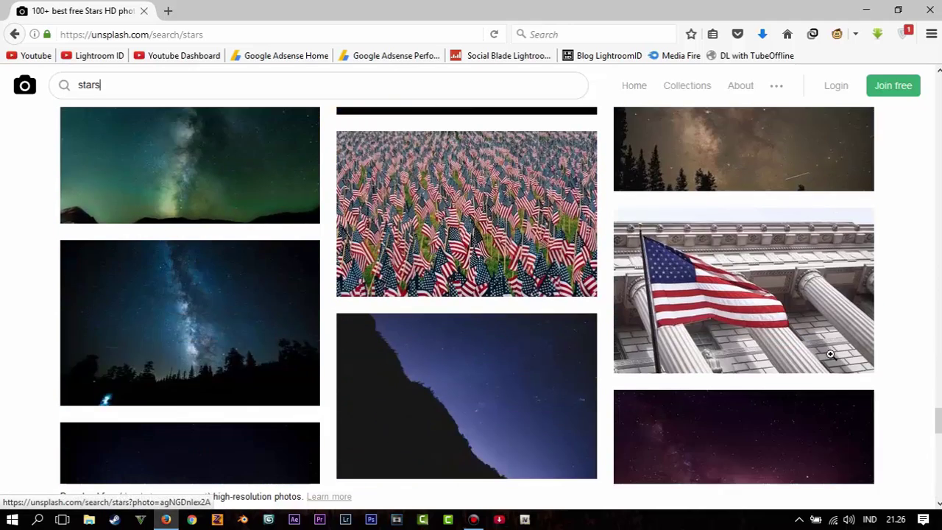
{"action": "scroll", "coordinate": [831, 355], "scroll_direction": "down", "scroll_amount": 5}
{"action": "scroll", "coordinate": [834, 355], "scroll_direction": "down", "scroll_amount": 5}
{"action": "scroll", "coordinate": [835, 357], "scroll_direction": "down", "scroll_amount": 5}
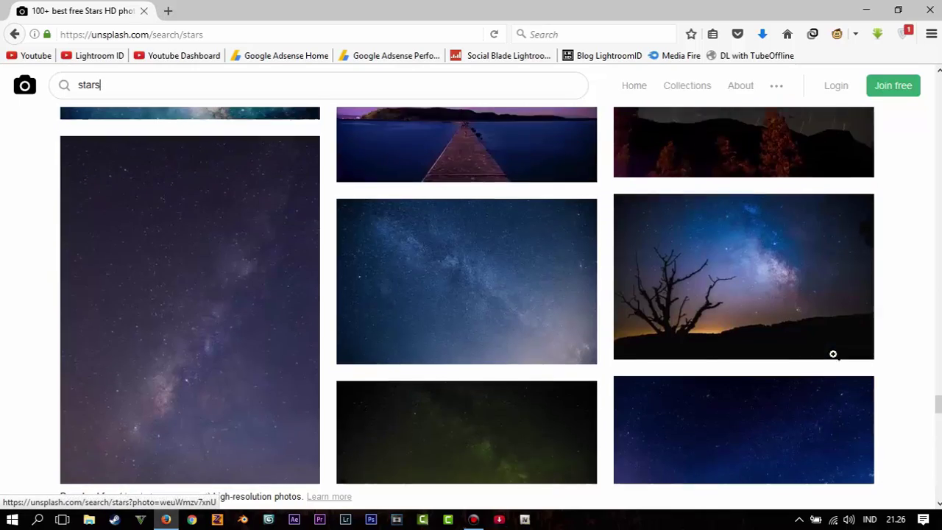
{"action": "scroll", "coordinate": [833, 354], "scroll_direction": "down", "scroll_amount": 5}
{"action": "scroll", "coordinate": [833, 354], "scroll_direction": "down", "scroll_amount": 5}
{"action": "scroll", "coordinate": [833, 354], "scroll_direction": "down", "scroll_amount": 5}
{"action": "scroll", "coordinate": [833, 354], "scroll_direction": "down", "scroll_amount": 5}
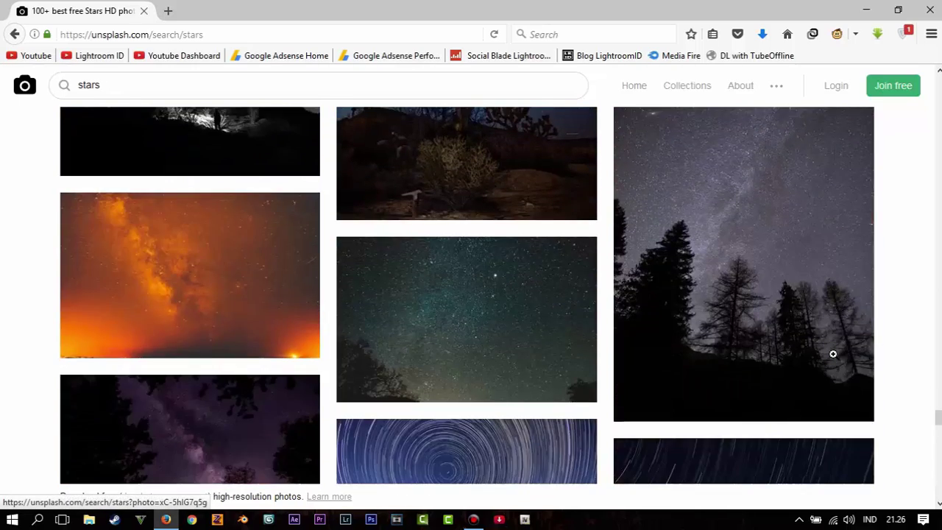
{"action": "scroll", "coordinate": [833, 354], "scroll_direction": "down", "scroll_amount": 5}
{"action": "scroll", "coordinate": [833, 354], "scroll_direction": "down", "scroll_amount": 5}
{"action": "scroll", "coordinate": [833, 354], "scroll_direction": "down", "scroll_amount": 5}
{"action": "scroll", "coordinate": [833, 353], "scroll_direction": "down", "scroll_amount": 5}
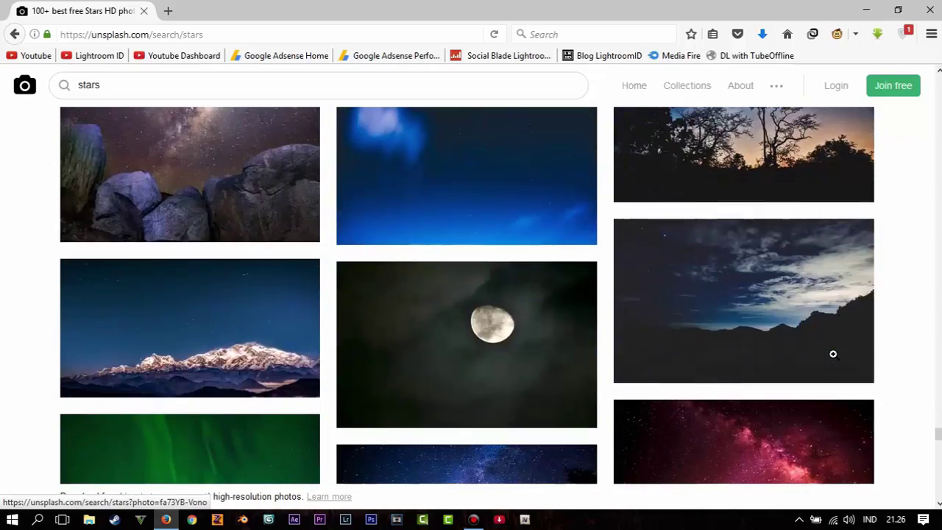
{"action": "scroll", "coordinate": [833, 354], "scroll_direction": "down", "scroll_amount": 5}
{"action": "scroll", "coordinate": [833, 354], "scroll_direction": "down", "scroll_amount": 5}
{"action": "scroll", "coordinate": [833, 354], "scroll_direction": "down", "scroll_amount": 5}
{"action": "scroll", "coordinate": [833, 354], "scroll_direction": "down", "scroll_amount": 5}
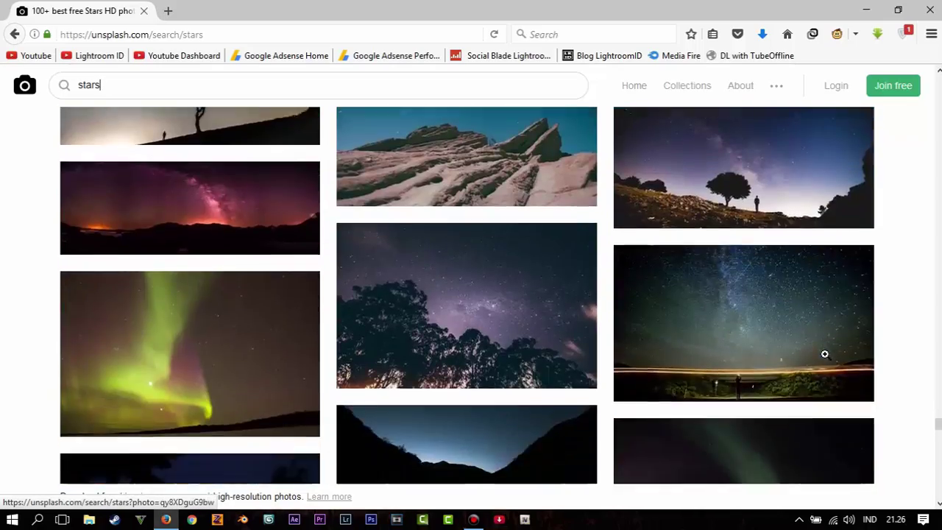
{"action": "scroll", "coordinate": [832, 354], "scroll_direction": "down", "scroll_amount": 5}
{"action": "scroll", "coordinate": [830, 354], "scroll_direction": "down", "scroll_amount": 5}
{"action": "scroll", "coordinate": [827, 354], "scroll_direction": "down", "scroll_amount": 5}
{"action": "scroll", "coordinate": [824, 354], "scroll_direction": "down", "scroll_amount": 5}
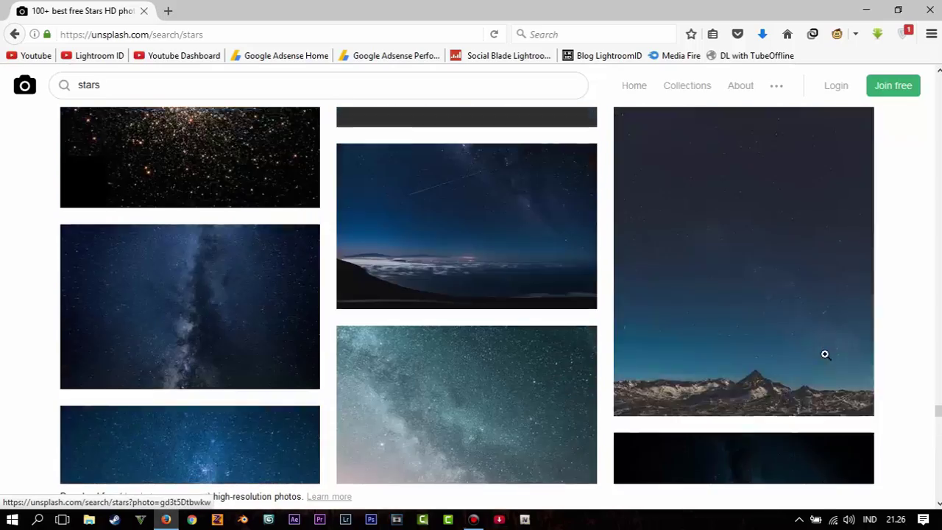
{"action": "scroll", "coordinate": [824, 354], "scroll_direction": "down", "scroll_amount": 5}
{"action": "scroll", "coordinate": [824, 354], "scroll_direction": "down", "scroll_amount": 5}
{"action": "scroll", "coordinate": [824, 354], "scroll_direction": "down", "scroll_amount": 5}
{"action": "scroll", "coordinate": [824, 354], "scroll_direction": "down", "scroll_amount": 5}
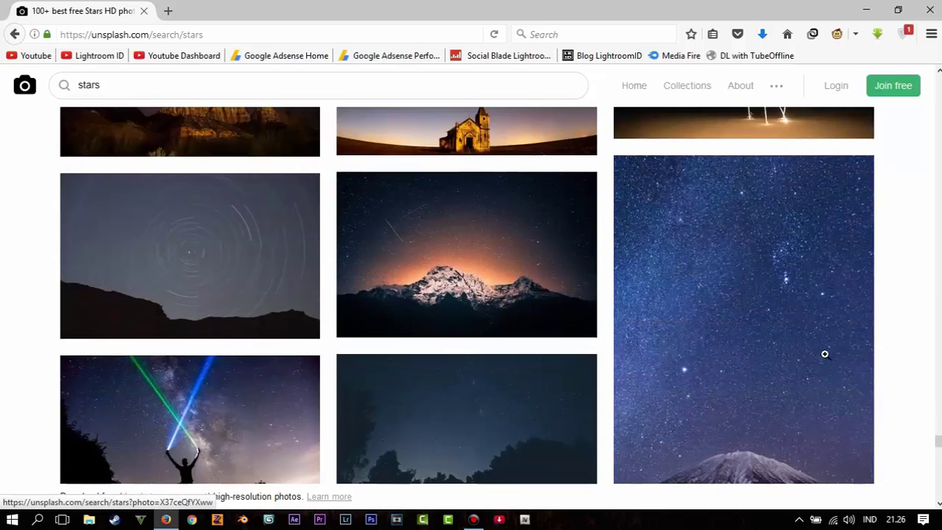
{"action": "scroll", "coordinate": [824, 354], "scroll_direction": "down", "scroll_amount": 5}
{"action": "scroll", "coordinate": [824, 354], "scroll_direction": "down", "scroll_amount": 5}
{"action": "scroll", "coordinate": [824, 356], "scroll_direction": "down", "scroll_amount": 5}
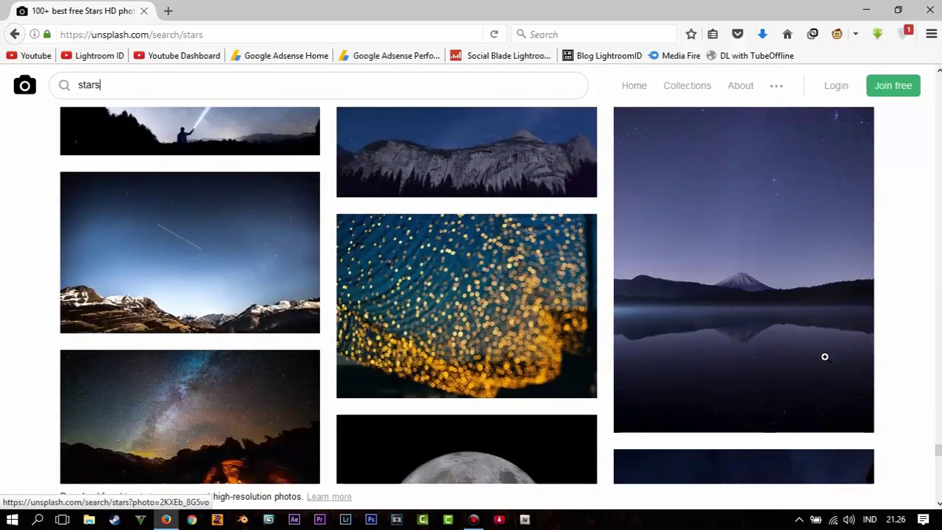
{"action": "scroll", "coordinate": [824, 357], "scroll_direction": "down", "scroll_amount": 5}
{"action": "scroll", "coordinate": [823, 359], "scroll_direction": "down", "scroll_amount": 5}
{"action": "scroll", "coordinate": [820, 361], "scroll_direction": "down", "scroll_amount": 5}
{"action": "scroll", "coordinate": [820, 365], "scroll_direction": "down", "scroll_amount": 5}
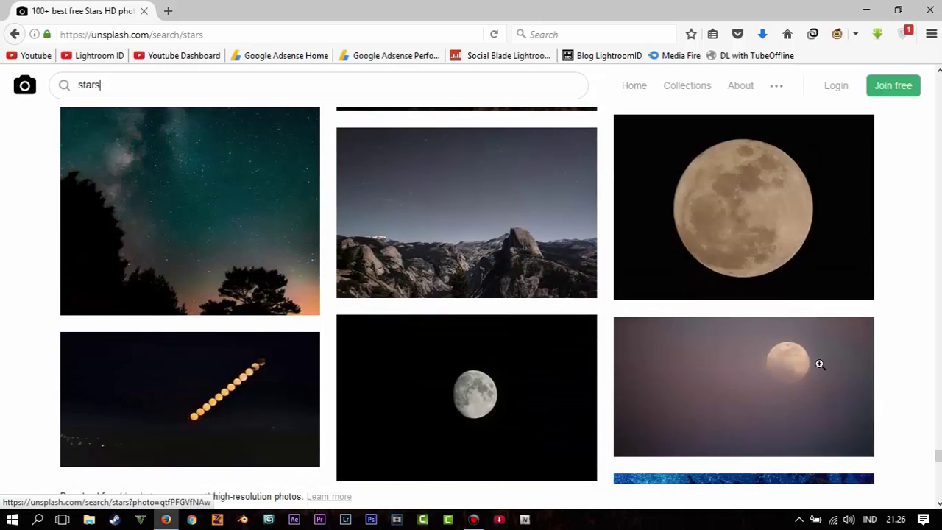
{"action": "scroll", "coordinate": [819, 364], "scroll_direction": "down", "scroll_amount": 5}
{"action": "scroll", "coordinate": [817, 366], "scroll_direction": "down", "scroll_amount": 5}
{"action": "scroll", "coordinate": [813, 370], "scroll_direction": "down", "scroll_amount": 5}
{"action": "scroll", "coordinate": [808, 376], "scroll_direction": "down", "scroll_amount": 5}
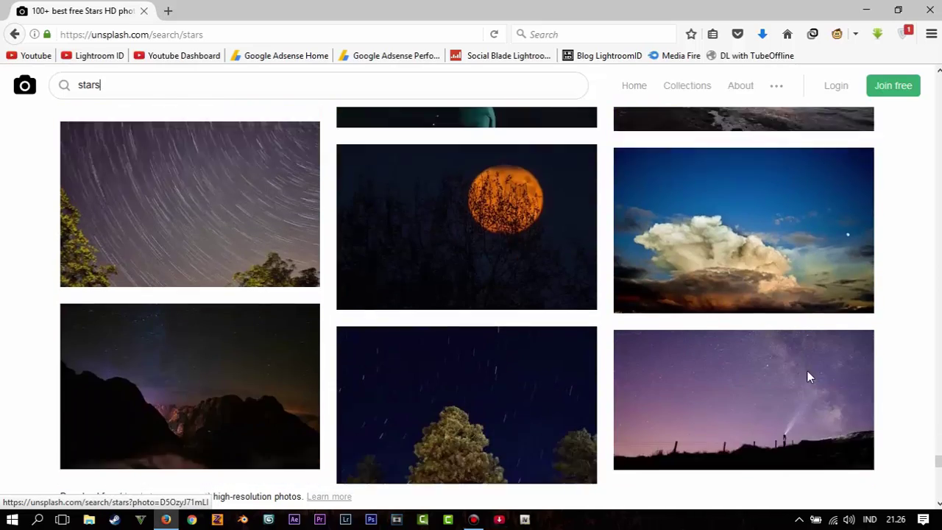
{"action": "scroll", "coordinate": [808, 374], "scroll_direction": "down", "scroll_amount": 5}
{"action": "scroll", "coordinate": [807, 372], "scroll_direction": "down", "scroll_amount": 5}
{"action": "scroll", "coordinate": [807, 370], "scroll_direction": "down", "scroll_amount": 5}
{"action": "scroll", "coordinate": [807, 371], "scroll_direction": "down", "scroll_amount": 5}
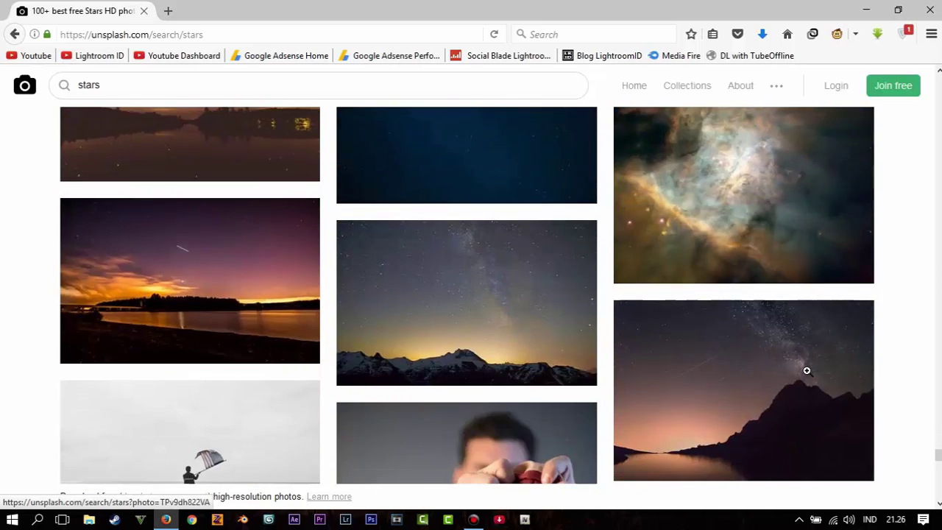
{"action": "scroll", "coordinate": [806, 371], "scroll_direction": "down", "scroll_amount": 5}
{"action": "scroll", "coordinate": [807, 370], "scroll_direction": "down", "scroll_amount": 5}
{"action": "scroll", "coordinate": [807, 371], "scroll_direction": "down", "scroll_amount": 5}
{"action": "scroll", "coordinate": [807, 371], "scroll_direction": "down", "scroll_amount": 5}
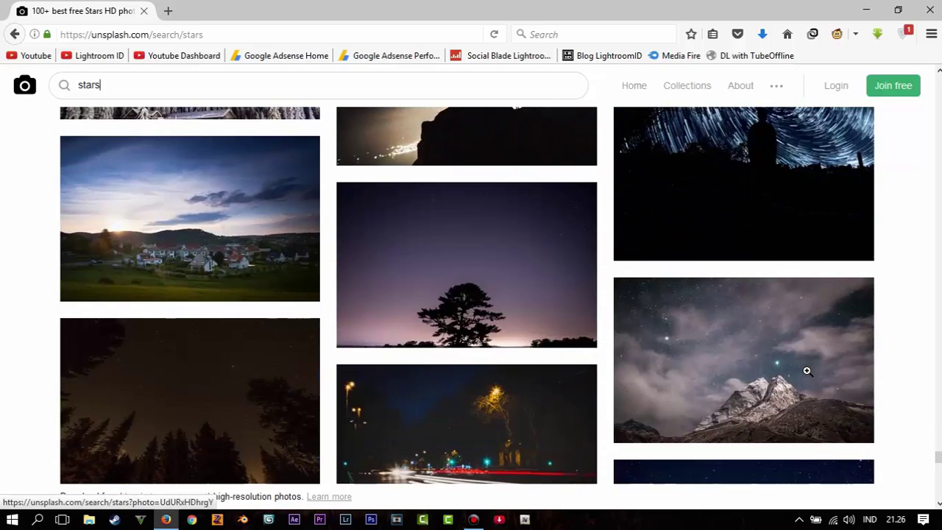
{"action": "scroll", "coordinate": [808, 370], "scroll_direction": "down", "scroll_amount": 5}
{"action": "scroll", "coordinate": [805, 370], "scroll_direction": "down", "scroll_amount": 5}
{"action": "scroll", "coordinate": [783, 376], "scroll_direction": "down", "scroll_amount": 5}
{"action": "scroll", "coordinate": [772, 381], "scroll_direction": "down", "scroll_amount": 5}
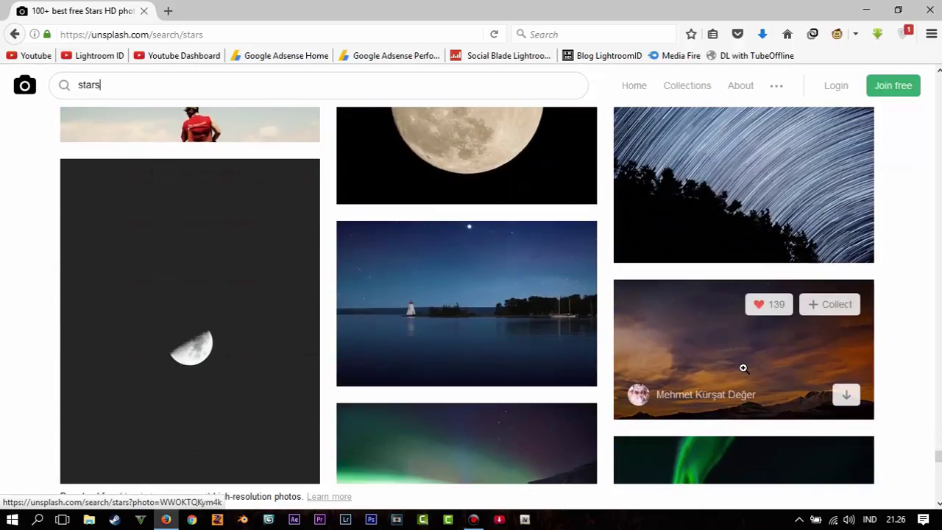
{"action": "scroll", "coordinate": [739, 368], "scroll_direction": "down", "scroll_amount": 5}
{"action": "scroll", "coordinate": [677, 350], "scroll_direction": "down", "scroll_amount": 5}
{"action": "scroll", "coordinate": [611, 339], "scroll_direction": "down", "scroll_amount": 5}
{"action": "scroll", "coordinate": [601, 347], "scroll_direction": "down", "scroll_amount": 3}
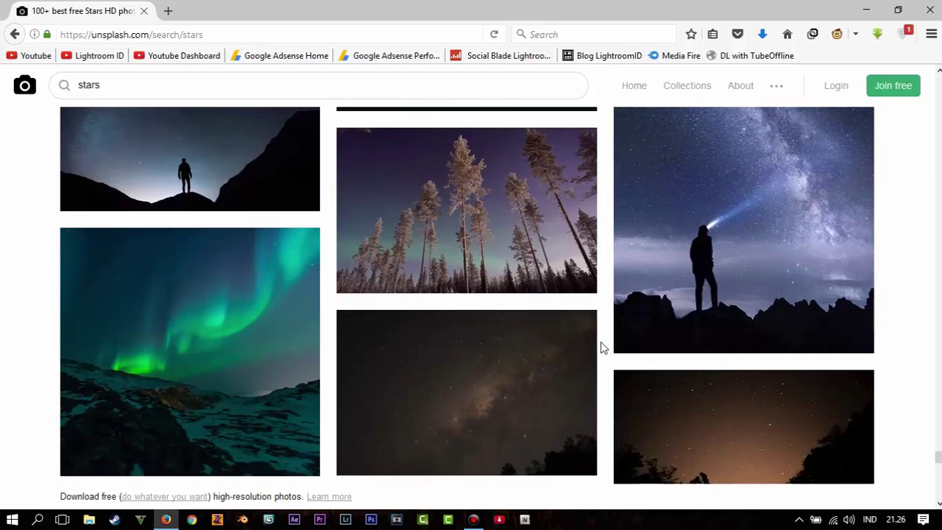
{"action": "scroll", "coordinate": [600, 342], "scroll_direction": "down", "scroll_amount": 5}
{"action": "scroll", "coordinate": [600, 342], "scroll_direction": "down", "scroll_amount": 5}
{"action": "scroll", "coordinate": [601, 341], "scroll_direction": "down", "scroll_amount": 5}
{"action": "scroll", "coordinate": [600, 342], "scroll_direction": "down", "scroll_amount": 5}
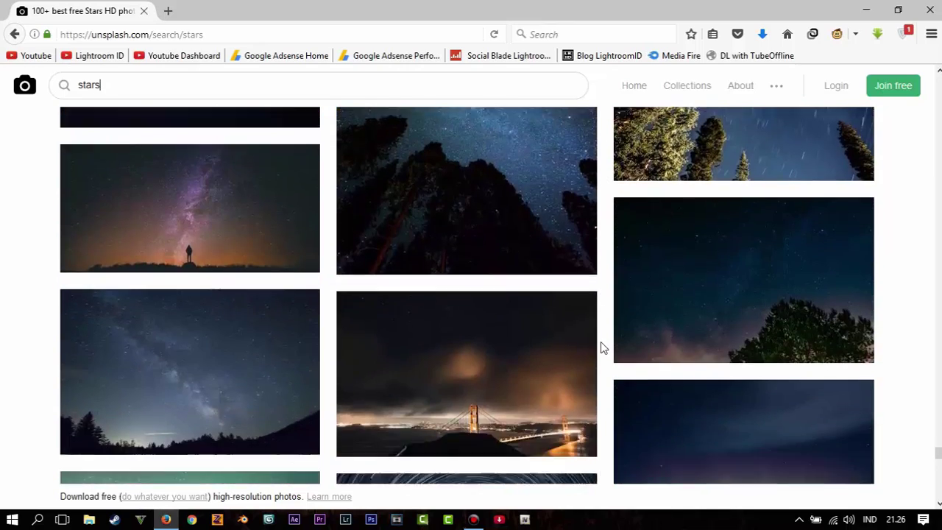
{"action": "scroll", "coordinate": [600, 341], "scroll_direction": "down", "scroll_amount": 5}
{"action": "scroll", "coordinate": [601, 346], "scroll_direction": "down", "scroll_amount": 5}
{"action": "scroll", "coordinate": [600, 346], "scroll_direction": "down", "scroll_amount": 3}
{"action": "scroll", "coordinate": [729, 290], "scroll_direction": "up", "scroll_amount": 3}
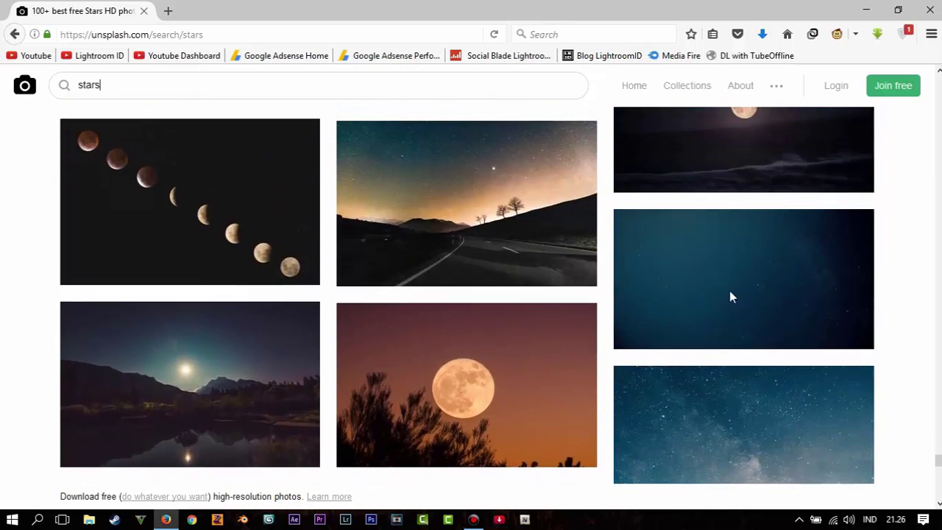
Step: Download the dark blue starry-sky photo as an 8.3 MB JPG, dismissing the credit prompt
{"action": "mouse_move", "coordinate": [744, 279]}
{"action": "left_click", "coordinate": [844, 325]}
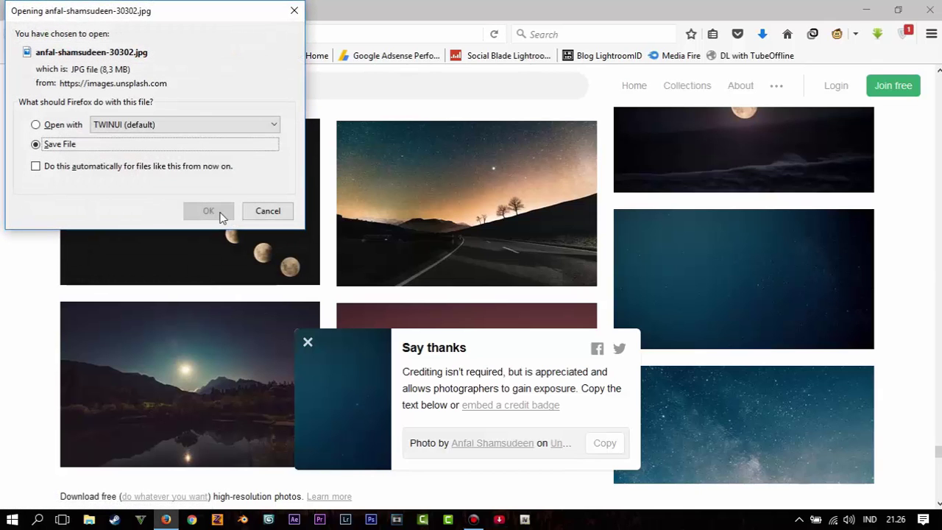
{"action": "left_click", "coordinate": [220, 215]}
{"action": "left_click", "coordinate": [308, 345]}
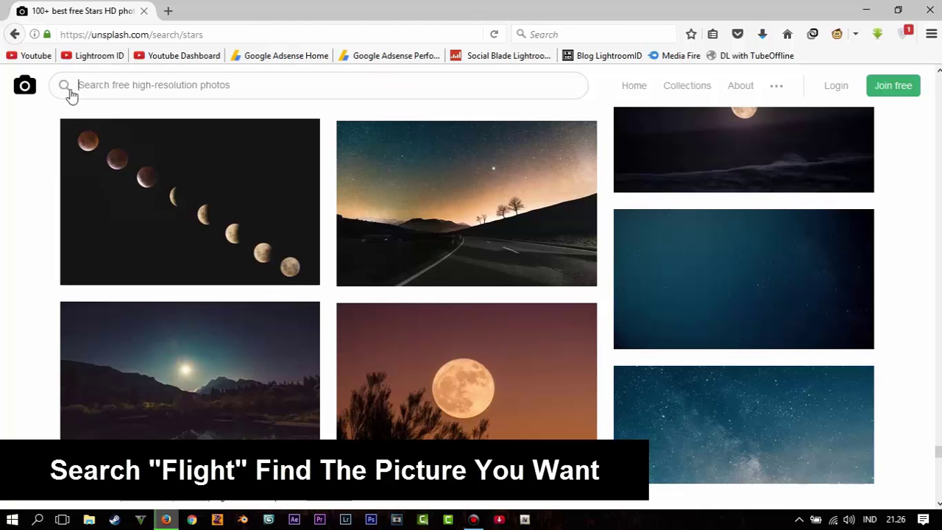
Step: Search Unsplash for 'flight' and scroll to the white propeller-plane photo
{"action": "type", "text": "flight"}
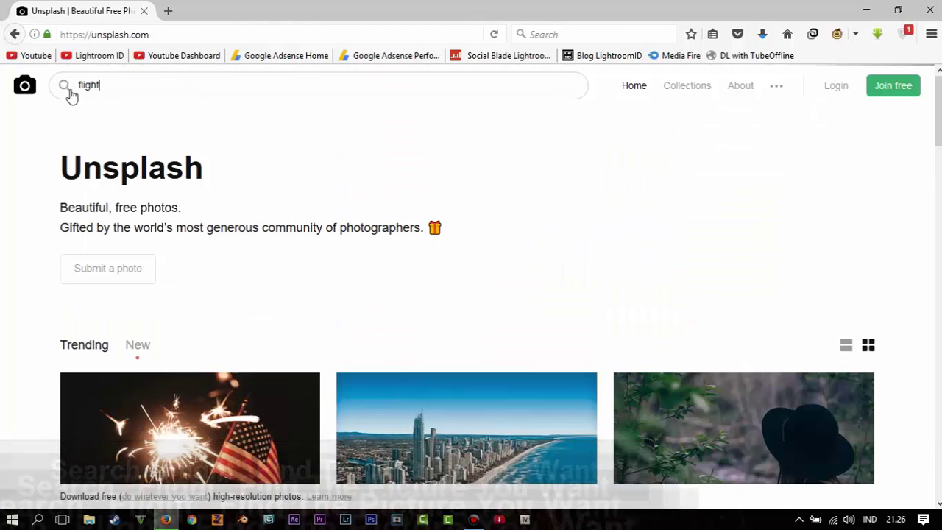
{"action": "key", "text": "Return"}
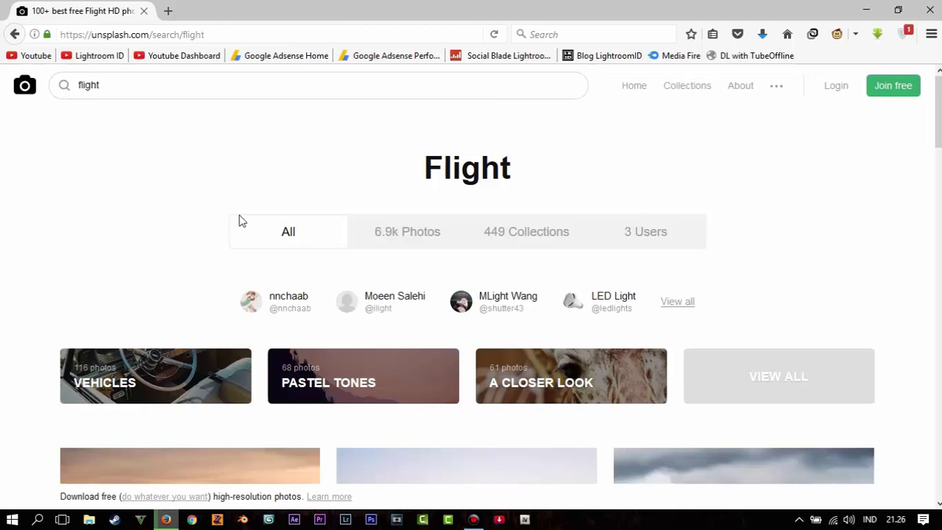
{"action": "scroll", "coordinate": [270, 248], "scroll_direction": "down", "scroll_amount": 5}
{"action": "scroll", "coordinate": [420, 218], "scroll_direction": "down", "scroll_amount": 5}
{"action": "scroll", "coordinate": [418, 221], "scroll_direction": "down", "scroll_amount": 5}
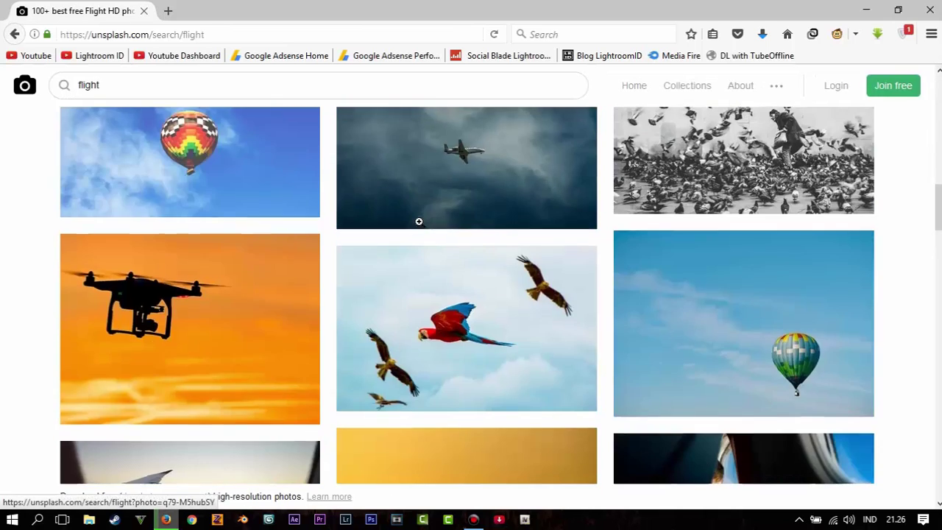
{"action": "scroll", "coordinate": [418, 221], "scroll_direction": "down", "scroll_amount": 5}
{"action": "scroll", "coordinate": [419, 211], "scroll_direction": "down", "scroll_amount": 5}
{"action": "scroll", "coordinate": [419, 212], "scroll_direction": "down", "scroll_amount": 3}
{"action": "scroll", "coordinate": [387, 223], "scroll_direction": "down", "scroll_amount": 5}
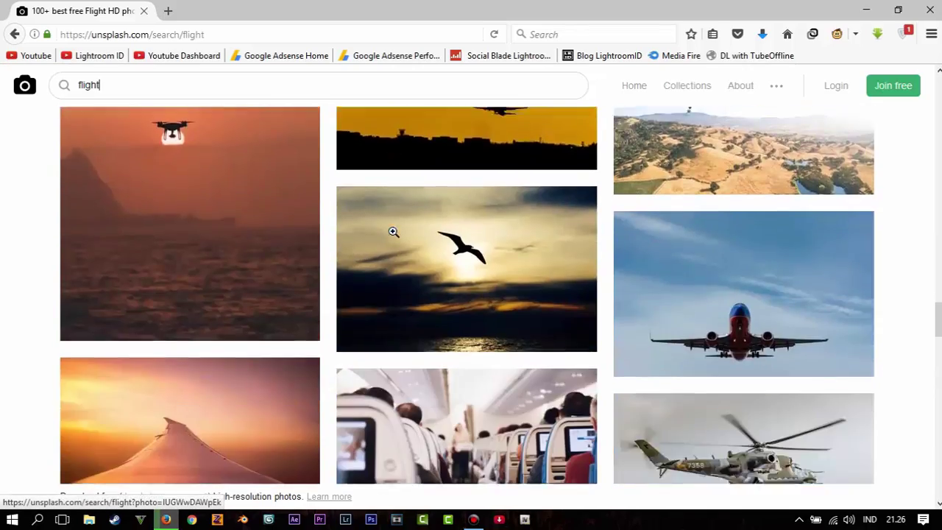
{"action": "scroll", "coordinate": [393, 232], "scroll_direction": "down", "scroll_amount": 5}
{"action": "scroll", "coordinate": [398, 232], "scroll_direction": "down", "scroll_amount": 5}
{"action": "scroll", "coordinate": [405, 232], "scroll_direction": "down", "scroll_amount": 5}
{"action": "scroll", "coordinate": [410, 233], "scroll_direction": "down", "scroll_amount": 3}
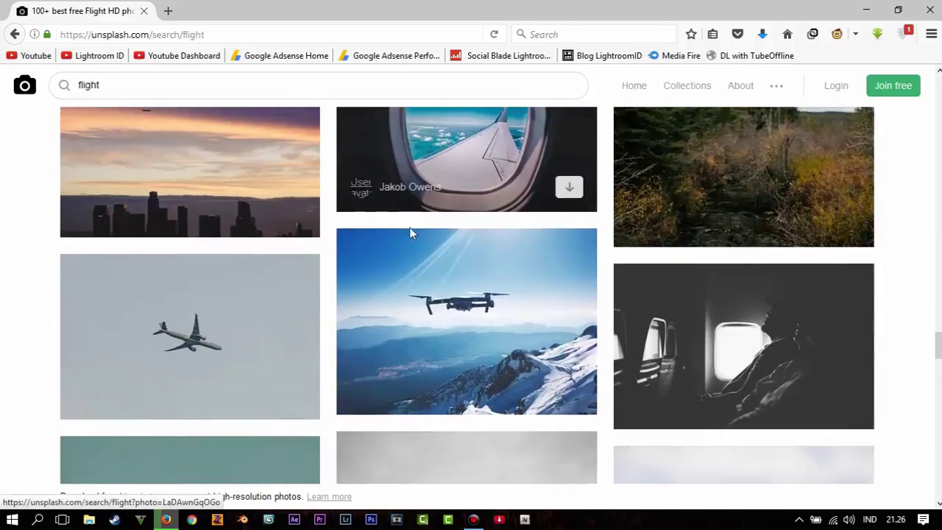
{"action": "scroll", "coordinate": [410, 234], "scroll_direction": "down", "scroll_amount": 5}
{"action": "scroll", "coordinate": [191, 224], "scroll_direction": "up", "scroll_amount": 3}
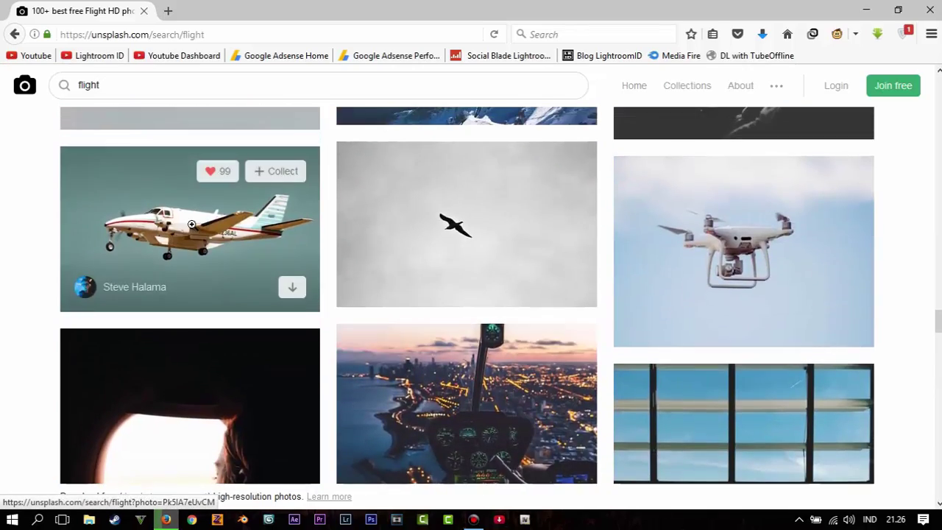
Step: Download the white propeller-plane photo as a 1.8 MB JPG
{"action": "left_click", "coordinate": [299, 293]}
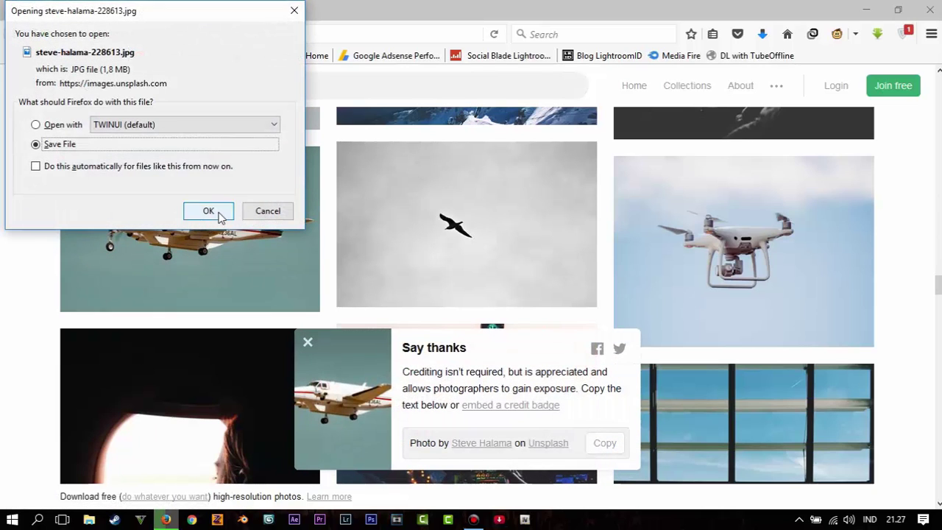
{"action": "left_click", "coordinate": [209, 211]}
{"action": "scroll", "coordinate": [181, 127], "scroll_direction": "up", "scroll_amount": 10}
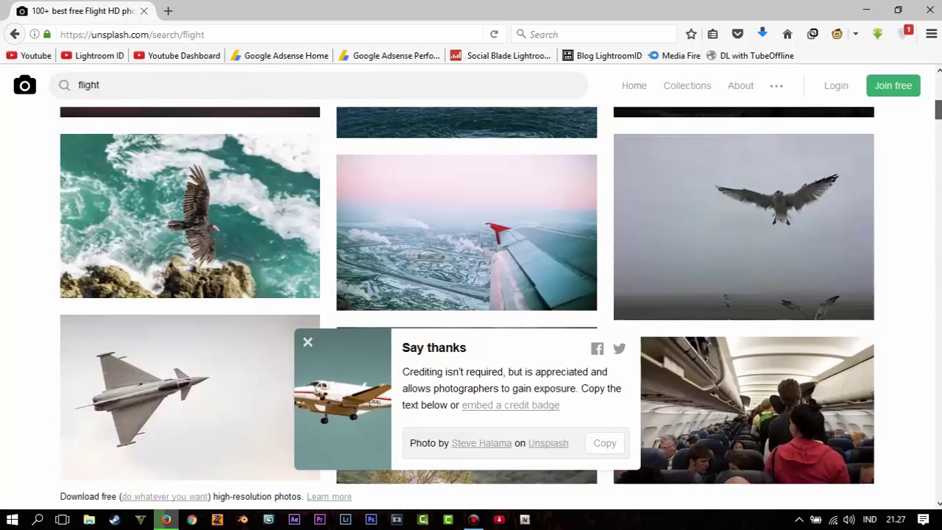
{"action": "scroll", "coordinate": [182, 126], "scroll_direction": "up", "scroll_amount": 5}
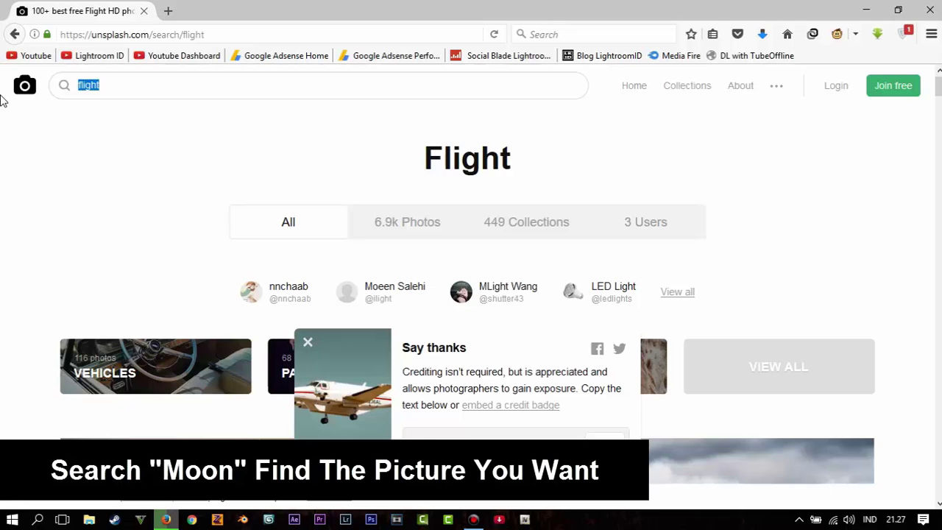
Step: Search Unsplash for 'moon' and dismiss the photo credit request
{"action": "type", "text": "moon"}
{"action": "key", "text": "Return"}
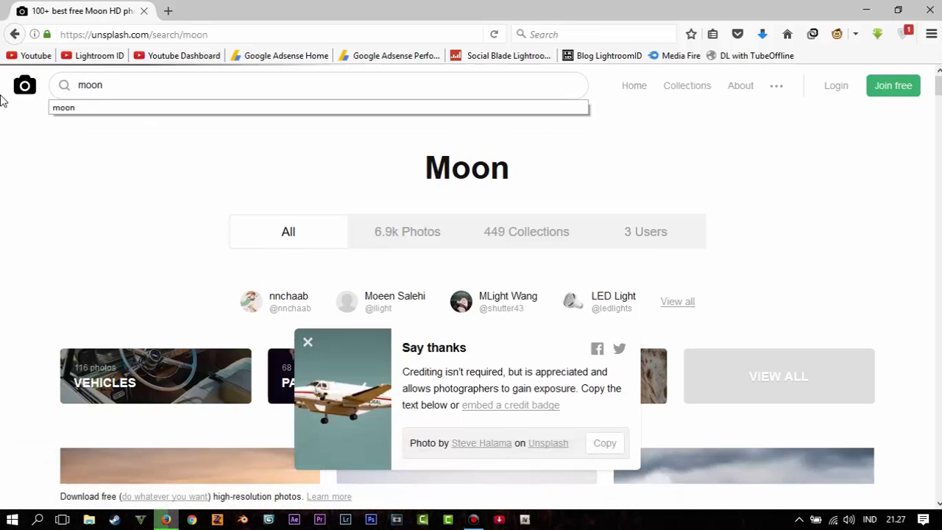
{"action": "scroll", "coordinate": [299, 377], "scroll_direction": "down", "scroll_amount": 5}
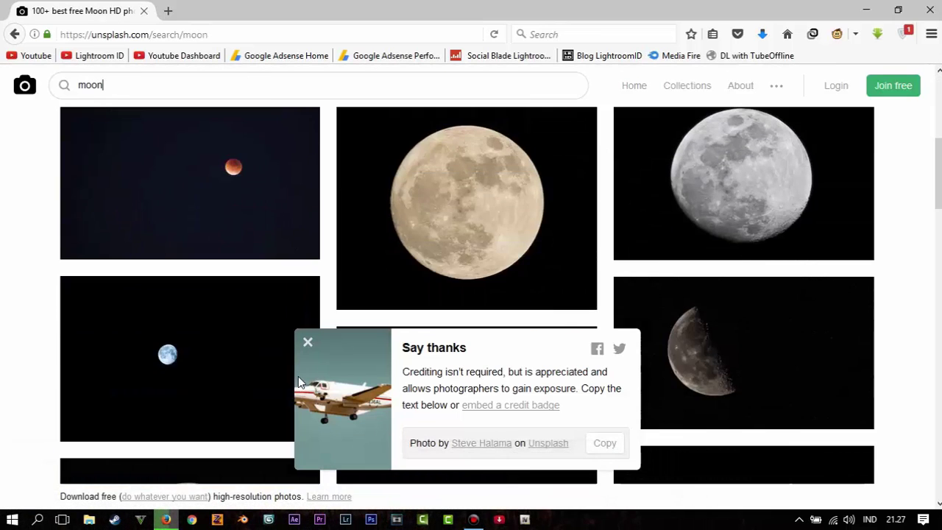
{"action": "left_click", "coordinate": [308, 343]}
Step: Find the thin golden crescent moon on black and save it as a JPG
{"action": "scroll", "coordinate": [733, 181], "scroll_direction": "down", "scroll_amount": 5}
{"action": "scroll", "coordinate": [734, 181], "scroll_direction": "down", "scroll_amount": 5}
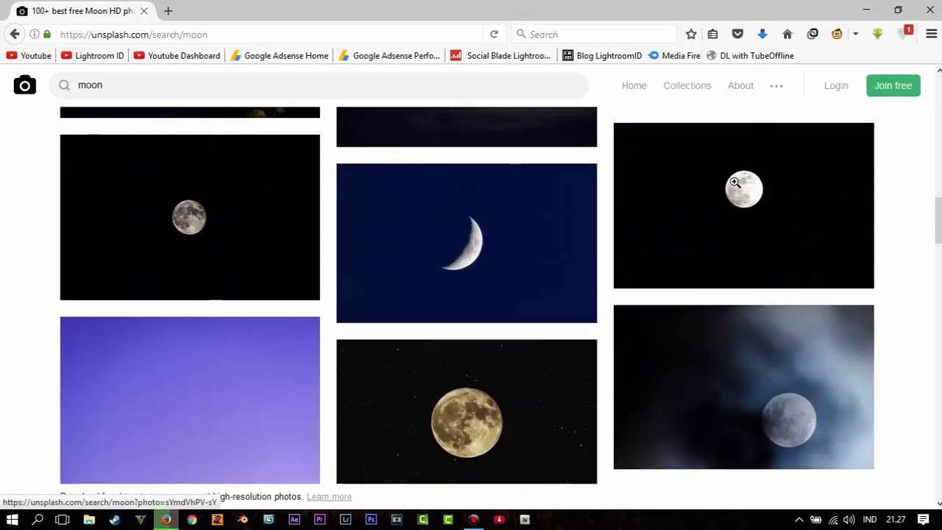
{"action": "scroll", "coordinate": [734, 181], "scroll_direction": "up", "scroll_amount": 3}
{"action": "scroll", "coordinate": [734, 181], "scroll_direction": "down", "scroll_amount": 5}
{"action": "scroll", "coordinate": [733, 181], "scroll_direction": "down", "scroll_amount": 5}
{"action": "scroll", "coordinate": [734, 181], "scroll_direction": "down", "scroll_amount": 5}
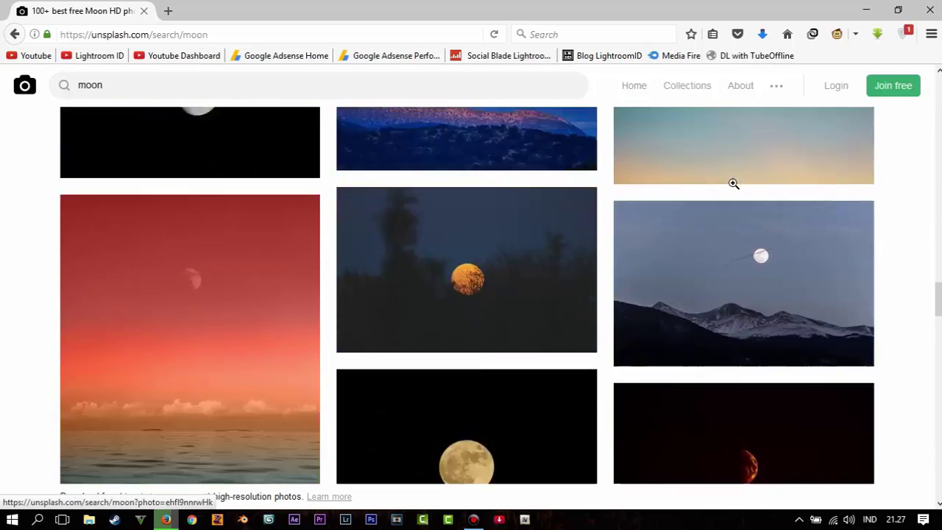
{"action": "scroll", "coordinate": [734, 181], "scroll_direction": "down", "scroll_amount": 5}
{"action": "scroll", "coordinate": [733, 184], "scroll_direction": "down", "scroll_amount": 5}
{"action": "scroll", "coordinate": [733, 184], "scroll_direction": "down", "scroll_amount": 5}
{"action": "scroll", "coordinate": [733, 184], "scroll_direction": "down", "scroll_amount": 5}
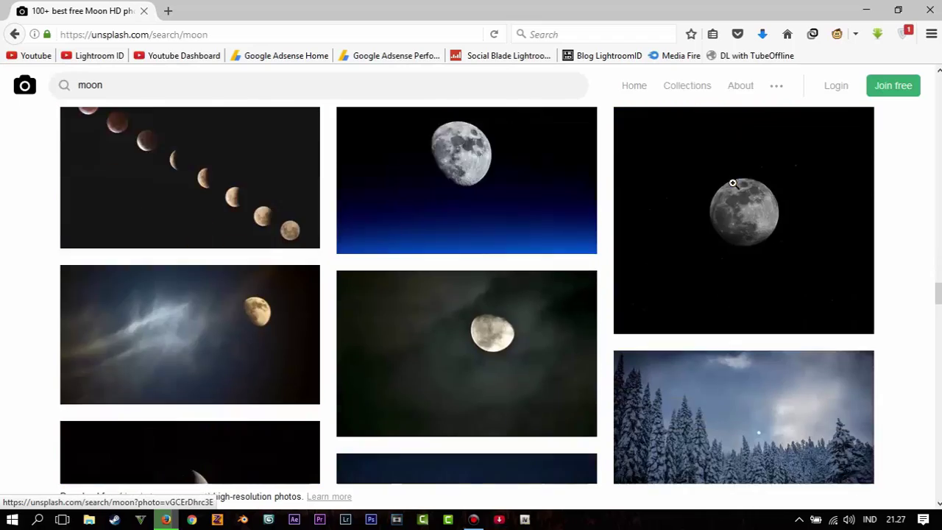
{"action": "scroll", "coordinate": [733, 184], "scroll_direction": "down", "scroll_amount": 5}
{"action": "scroll", "coordinate": [732, 183], "scroll_direction": "down", "scroll_amount": 5}
{"action": "scroll", "coordinate": [732, 183], "scroll_direction": "down", "scroll_amount": 5}
{"action": "scroll", "coordinate": [730, 185], "scroll_direction": "down", "scroll_amount": 3}
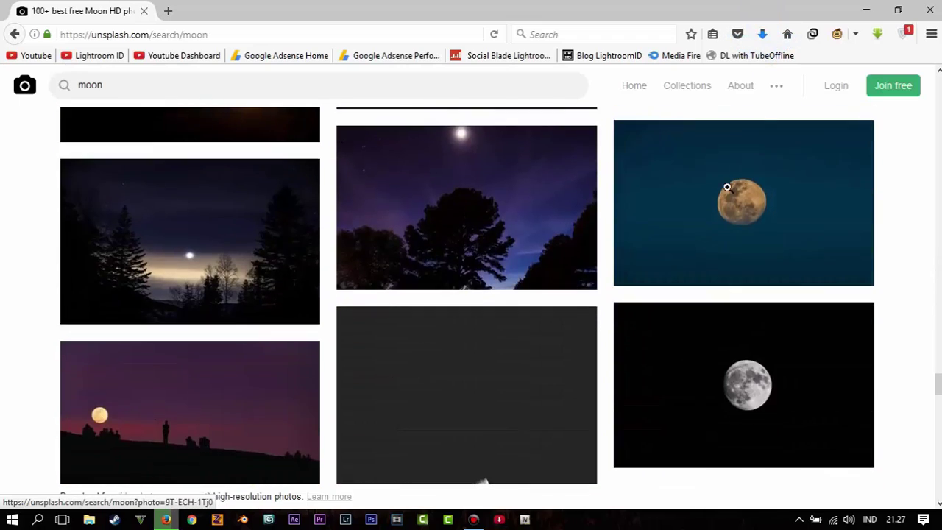
{"action": "scroll", "coordinate": [727, 187], "scroll_direction": "down", "scroll_amount": 5}
{"action": "scroll", "coordinate": [727, 187], "scroll_direction": "down", "scroll_amount": 5}
{"action": "scroll", "coordinate": [727, 187], "scroll_direction": "down", "scroll_amount": 5}
{"action": "scroll", "coordinate": [727, 187], "scroll_direction": "down", "scroll_amount": 5}
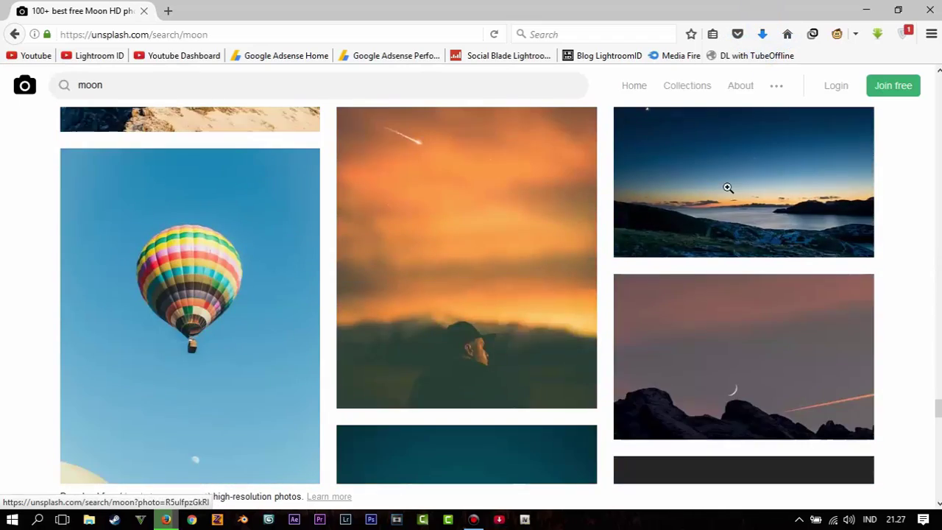
{"action": "scroll", "coordinate": [728, 188], "scroll_direction": "down", "scroll_amount": 5}
{"action": "scroll", "coordinate": [728, 188], "scroll_direction": "down", "scroll_amount": 5}
{"action": "scroll", "coordinate": [728, 189], "scroll_direction": "down", "scroll_amount": 5}
{"action": "scroll", "coordinate": [728, 189], "scroll_direction": "down", "scroll_amount": 5}
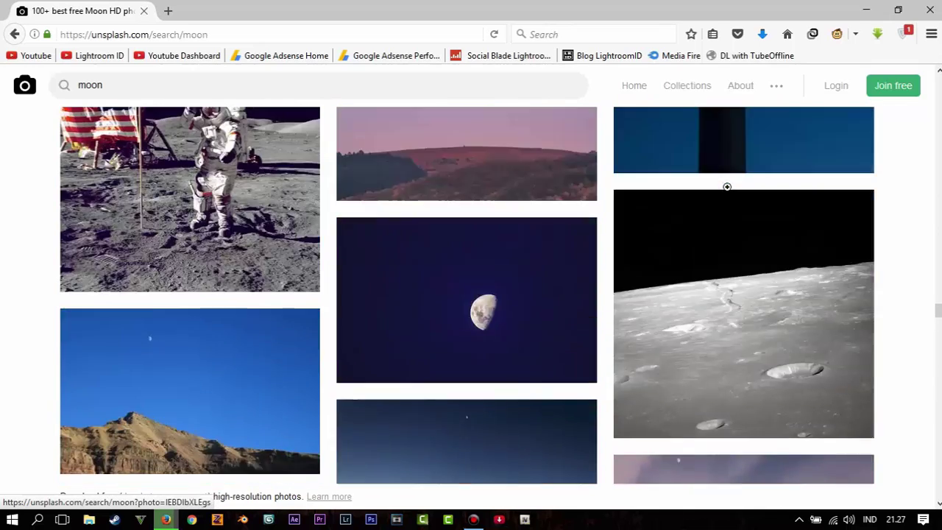
{"action": "scroll", "coordinate": [727, 188], "scroll_direction": "down", "scroll_amount": 5}
{"action": "scroll", "coordinate": [728, 189], "scroll_direction": "down", "scroll_amount": 5}
{"action": "scroll", "coordinate": [727, 185], "scroll_direction": "down", "scroll_amount": 5}
{"action": "scroll", "coordinate": [726, 186], "scroll_direction": "down", "scroll_amount": 5}
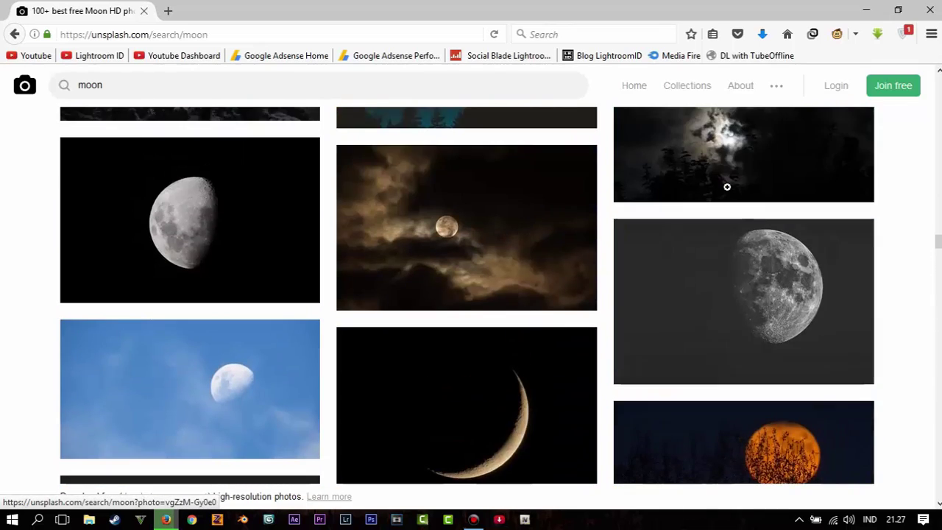
{"action": "scroll", "coordinate": [726, 185], "scroll_direction": "down", "scroll_amount": 5}
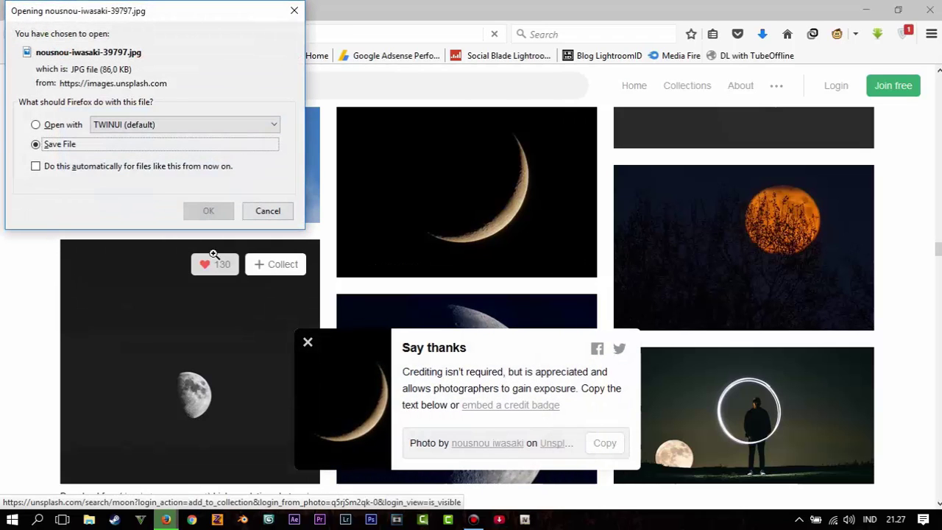
{"action": "left_click", "coordinate": [201, 212]}
{"action": "left_click", "coordinate": [166, 85]}
{"action": "type", "text": "greg"}
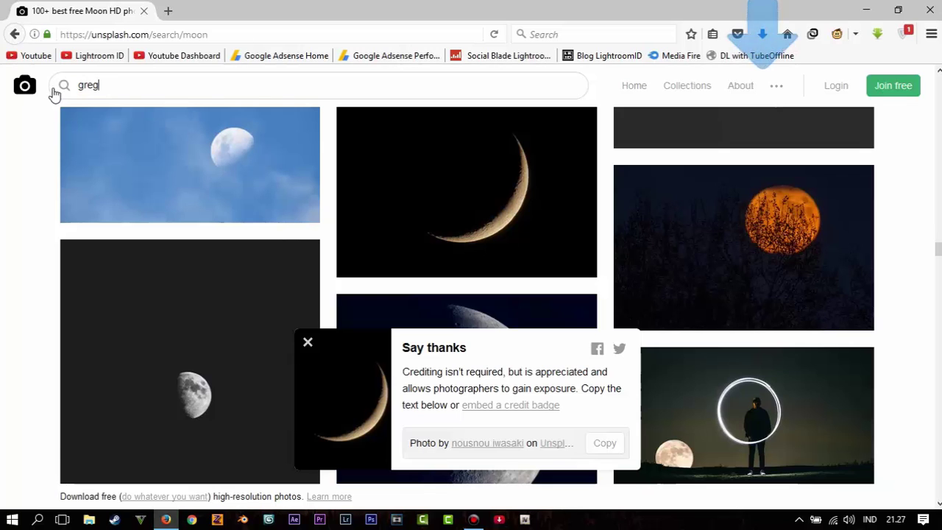
Step: Search Unsplash for 'greg' and open the first matching photographer's profile
{"action": "key", "text": "Return"}
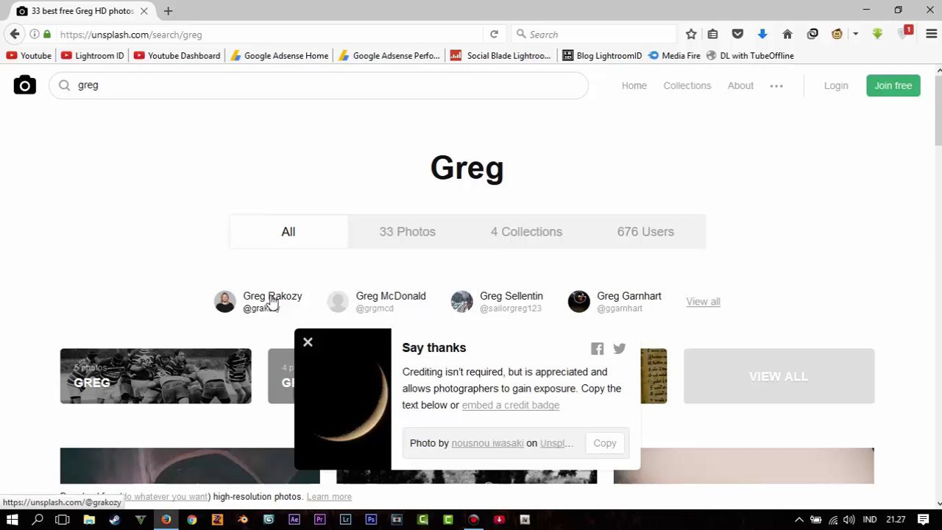
{"action": "left_click", "coordinate": [265, 301]}
{"action": "left_click", "coordinate": [307, 346]}
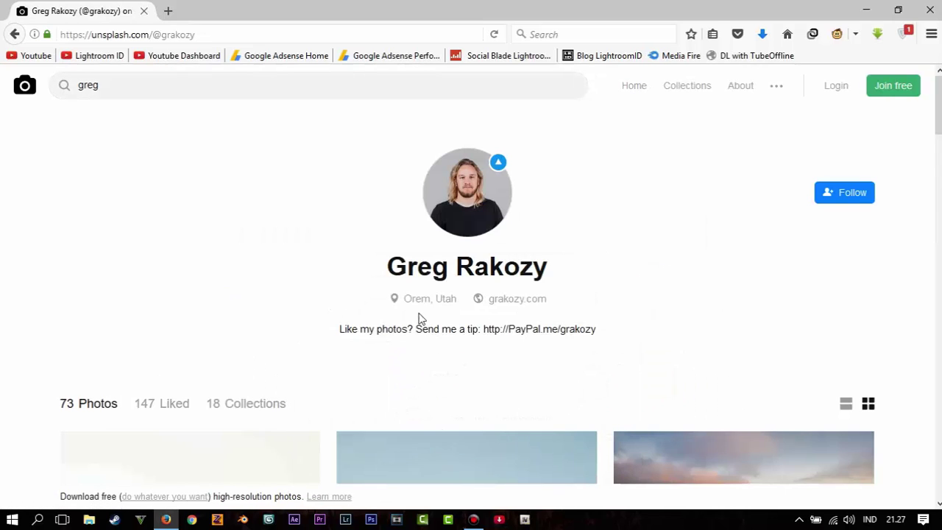
Step: Find the sunset silhouette photo on the profile and save it
{"action": "scroll", "coordinate": [710, 275], "scroll_direction": "down", "scroll_amount": 1}
{"action": "scroll", "coordinate": [710, 276], "scroll_direction": "down", "scroll_amount": 3}
{"action": "scroll", "coordinate": [709, 272], "scroll_direction": "down", "scroll_amount": 3}
{"action": "scroll", "coordinate": [710, 272], "scroll_direction": "down", "scroll_amount": 3}
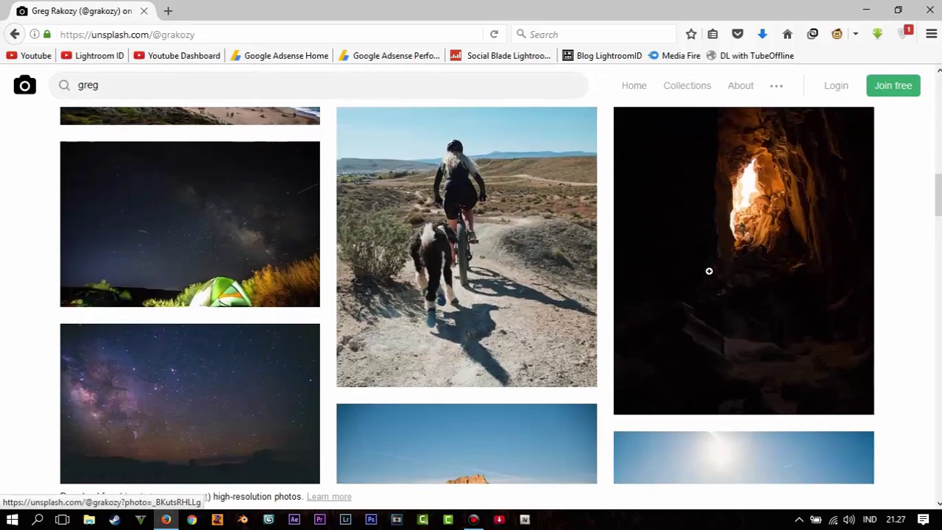
{"action": "scroll", "coordinate": [708, 269], "scroll_direction": "down", "scroll_amount": 3}
{"action": "scroll", "coordinate": [709, 269], "scroll_direction": "down", "scroll_amount": 3}
{"action": "scroll", "coordinate": [702, 279], "scroll_direction": "down", "scroll_amount": 3}
{"action": "scroll", "coordinate": [702, 279], "scroll_direction": "down", "scroll_amount": 3}
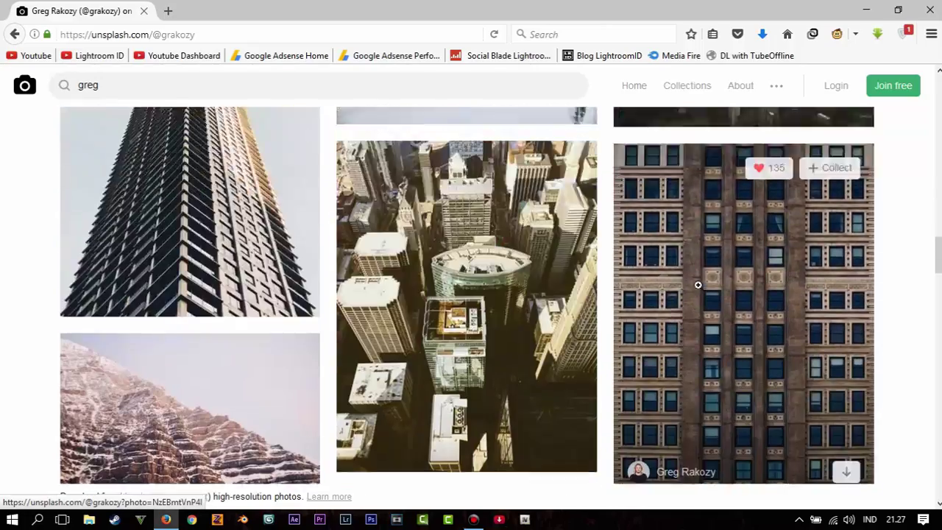
{"action": "scroll", "coordinate": [699, 282], "scroll_direction": "down", "scroll_amount": 3}
{"action": "scroll", "coordinate": [696, 290], "scroll_direction": "down", "scroll_amount": 3}
{"action": "scroll", "coordinate": [693, 300], "scroll_direction": "down", "scroll_amount": 3}
{"action": "scroll", "coordinate": [693, 300], "scroll_direction": "down", "scroll_amount": 5}
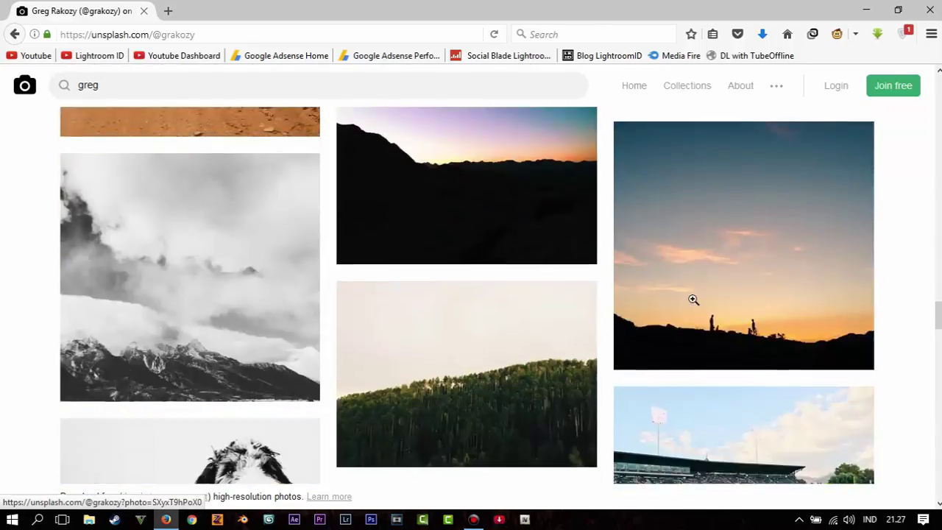
{"action": "scroll", "coordinate": [692, 302], "scroll_direction": "down", "scroll_amount": 3}
{"action": "scroll", "coordinate": [691, 305], "scroll_direction": "up", "scroll_amount": 3}
{"action": "mouse_move", "coordinate": [743, 237]}
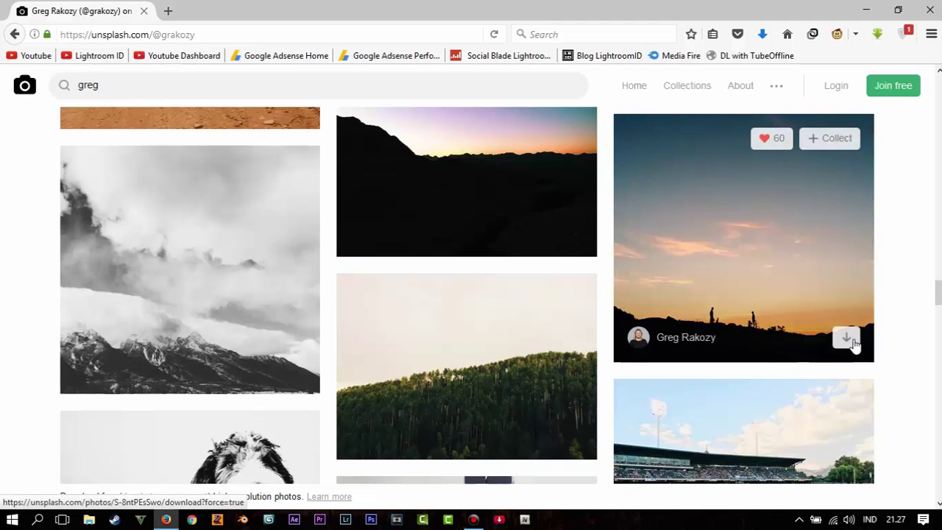
{"action": "left_click", "coordinate": [851, 341]}
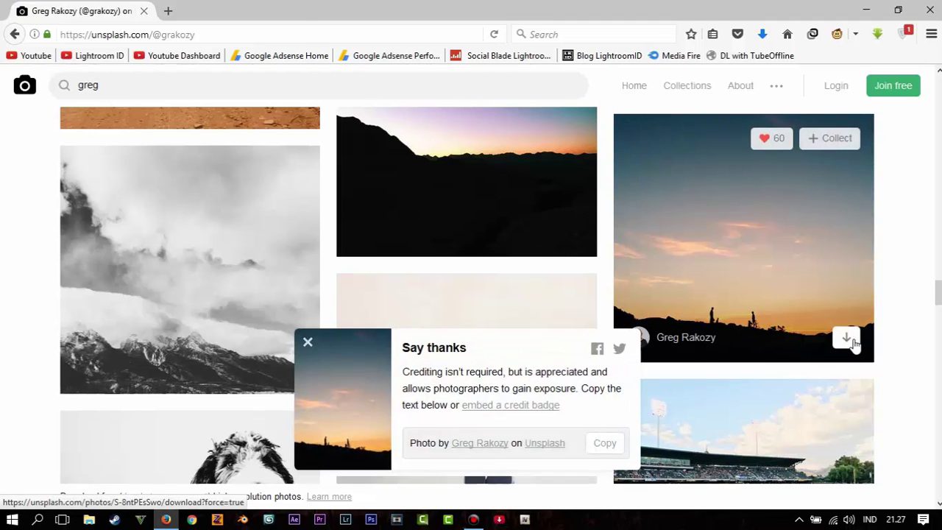
{"action": "left_click", "coordinate": [209, 211]}
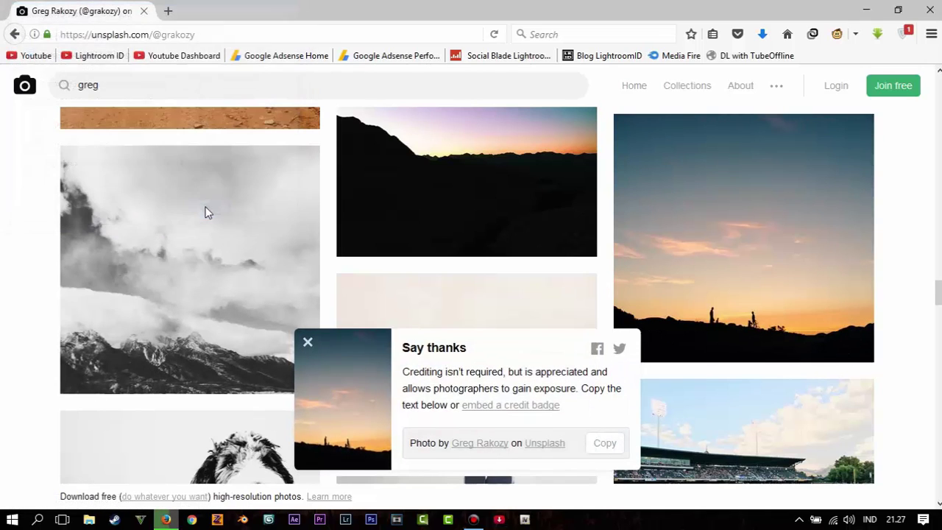
Step: Check the finished downloads list, then minimize Firefox to the desktop
{"action": "scroll", "coordinate": [367, 213], "scroll_direction": "up", "scroll_amount": 3}
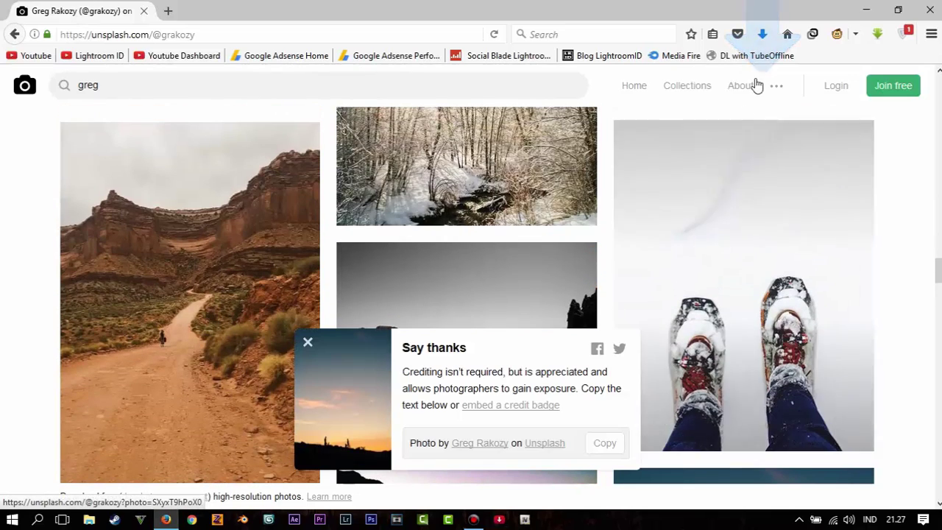
{"action": "left_click", "coordinate": [761, 35]}
{"action": "left_click", "coordinate": [761, 36]}
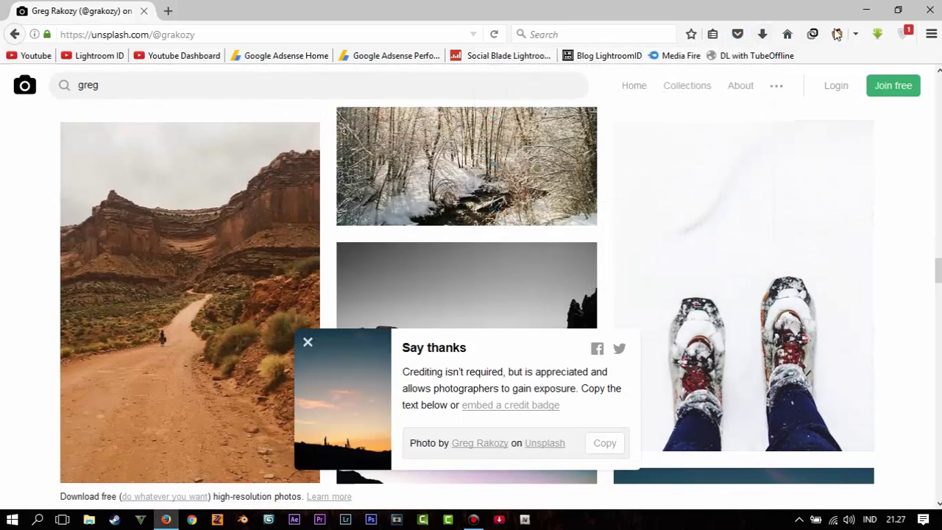
{"action": "left_click", "coordinate": [867, 8]}
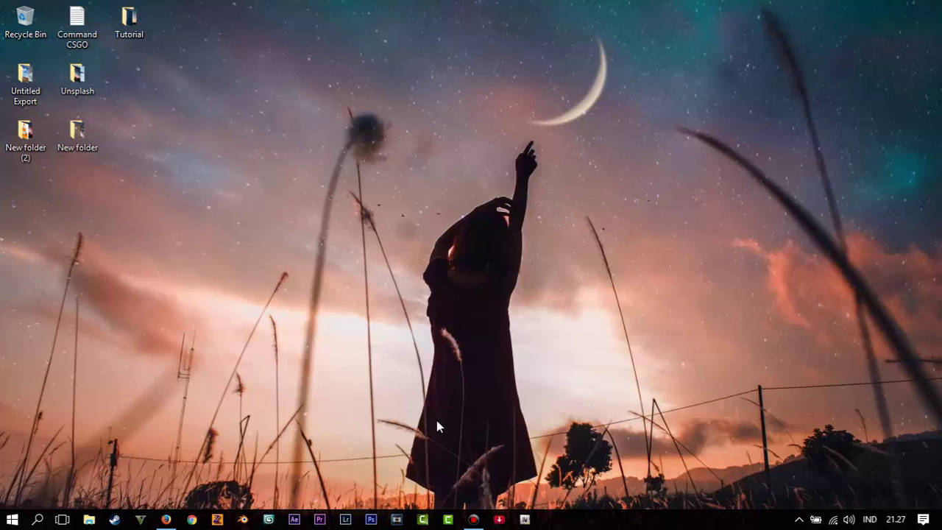
Step: Launch Photoshop and open cloud2_55171579.jpg from the Tutorial folder
{"action": "left_click", "coordinate": [371, 519]}
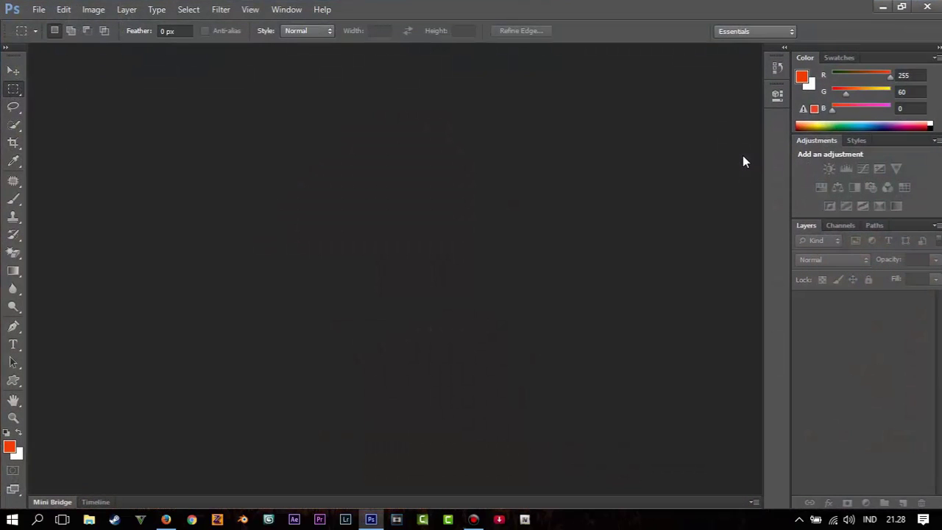
{"action": "left_click", "coordinate": [37, 9]}
{"action": "left_click", "coordinate": [53, 38]}
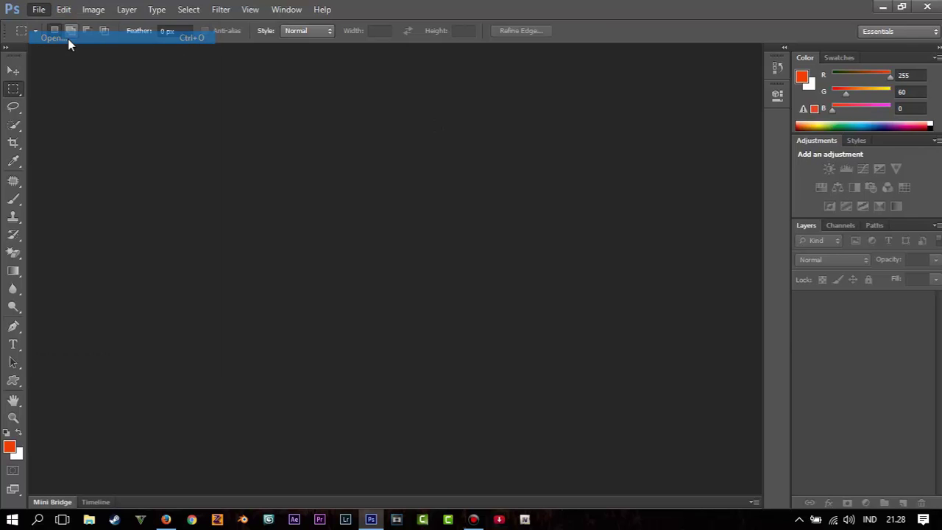
{"action": "double_click", "coordinate": [483, 165]}
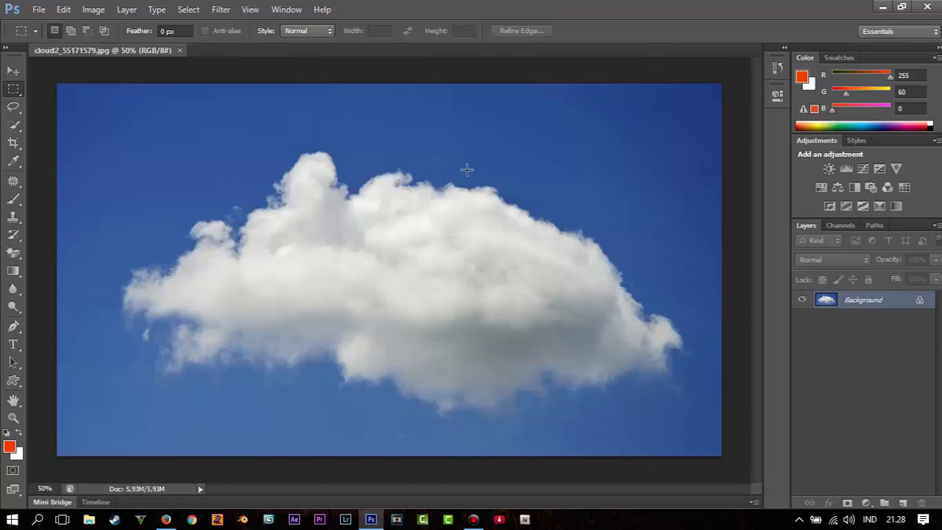
{"action": "left_click", "coordinate": [105, 13]}
{"action": "mouse_move", "coordinate": [114, 44]}
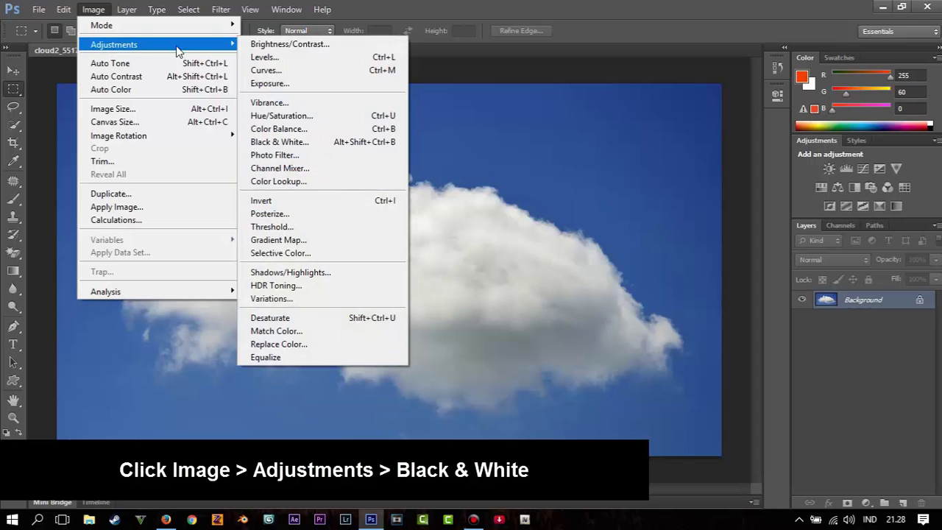
Step: Convert the cloud to Black & White with Blues near -157 and Cyans lowered
{"action": "left_click", "coordinate": [279, 144]}
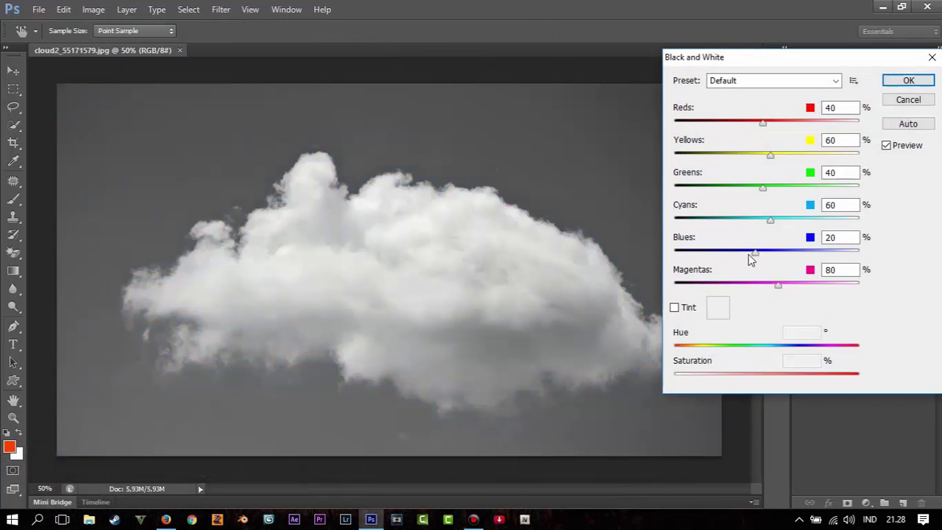
{"action": "left_click_drag", "start_coordinate": [754, 255], "coordinate": [691, 265]}
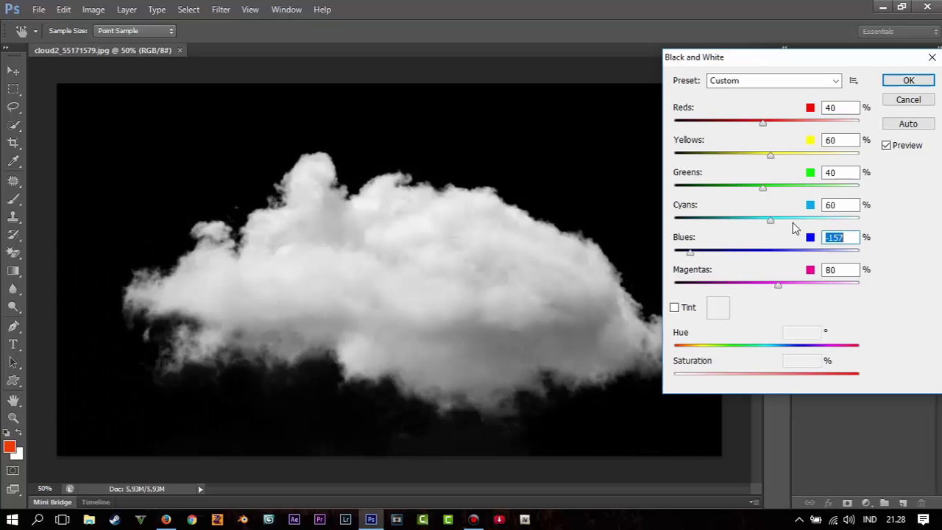
{"action": "left_click_drag", "start_coordinate": [770, 221], "coordinate": [758, 230]}
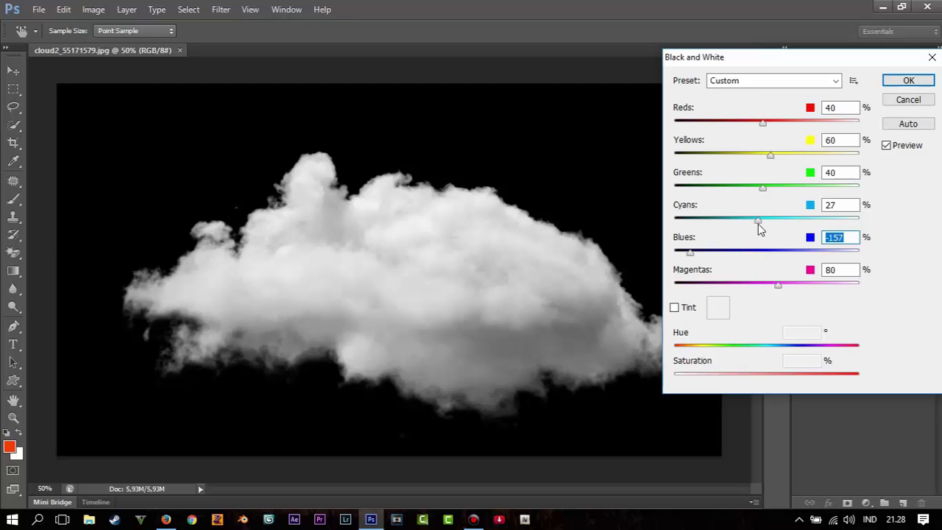
{"action": "left_click", "coordinate": [909, 80]}
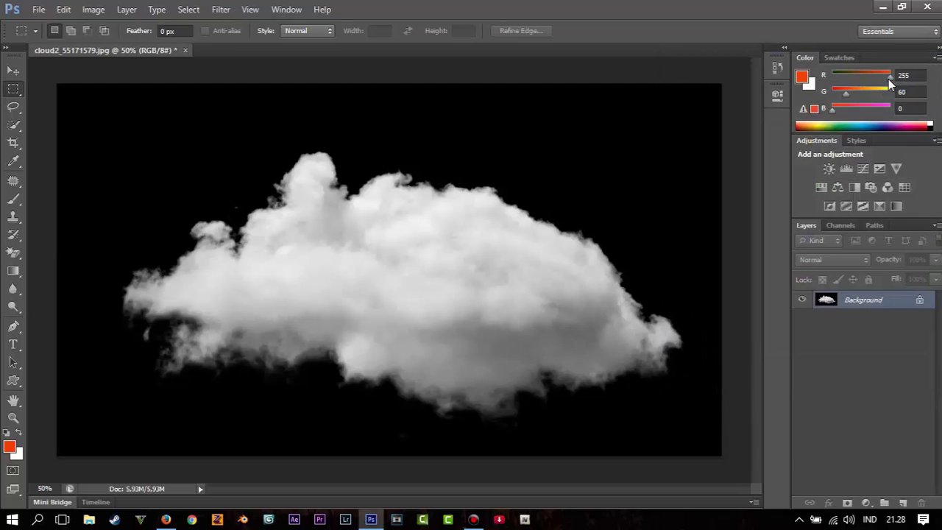
Step: Set the foreground colour to black and ready a 42 px soft Brush
{"action": "left_click", "coordinate": [10, 446]}
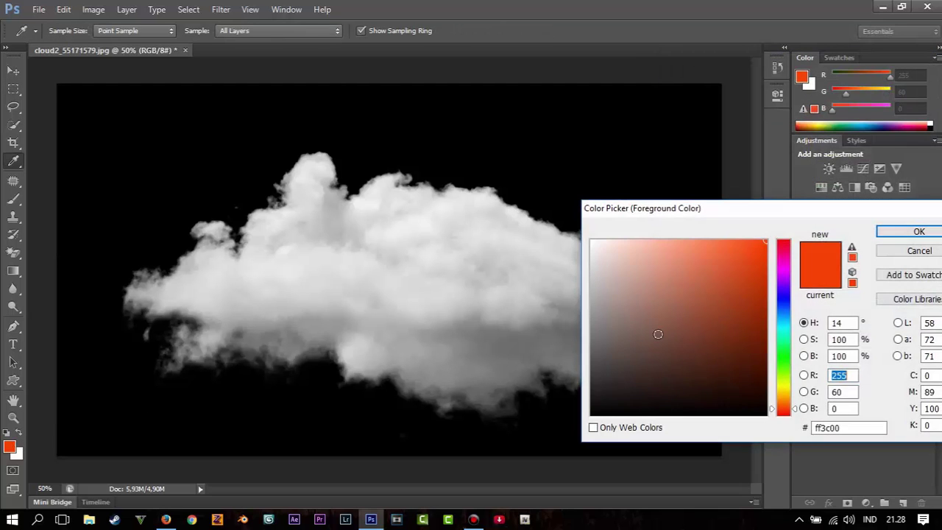
{"action": "left_click_drag", "start_coordinate": [658, 332], "coordinate": [528, 444]}
{"action": "left_click", "coordinate": [911, 234]}
{"action": "key", "text": "m"}
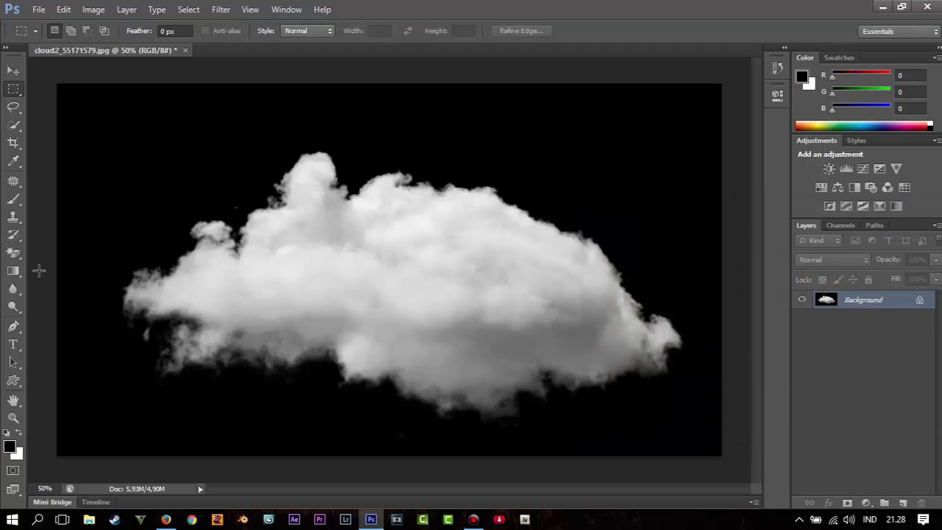
{"action": "left_click", "coordinate": [13, 201]}
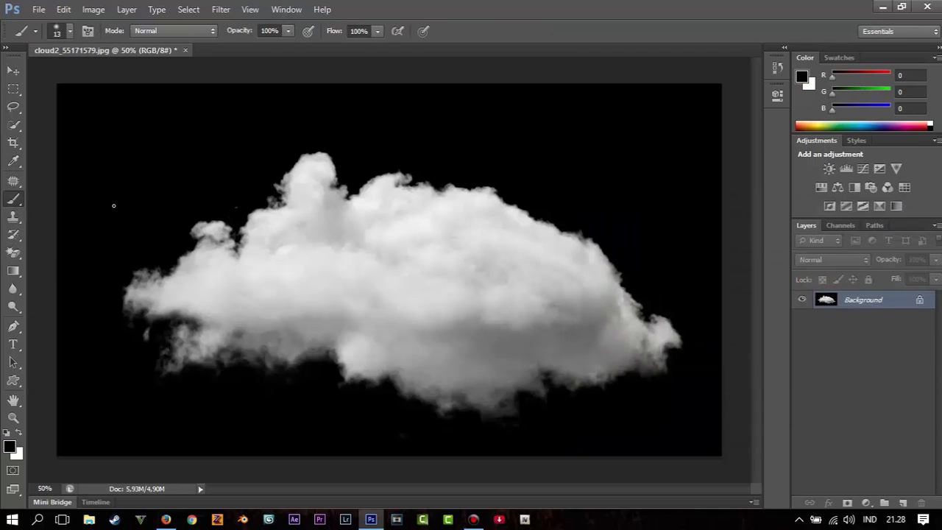
{"action": "left_click", "coordinate": [70, 31]}
{"action": "left_click", "coordinate": [49, 72]}
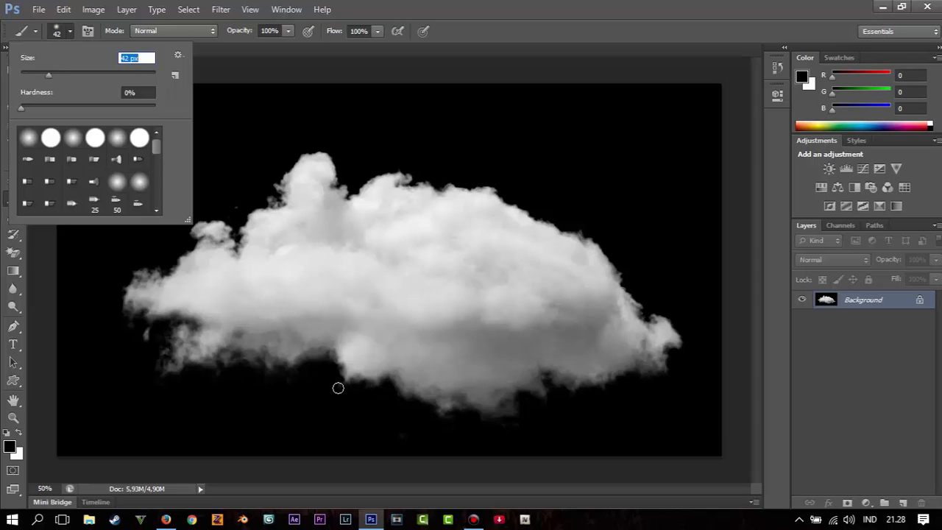
{"action": "key", "text": "Return"}
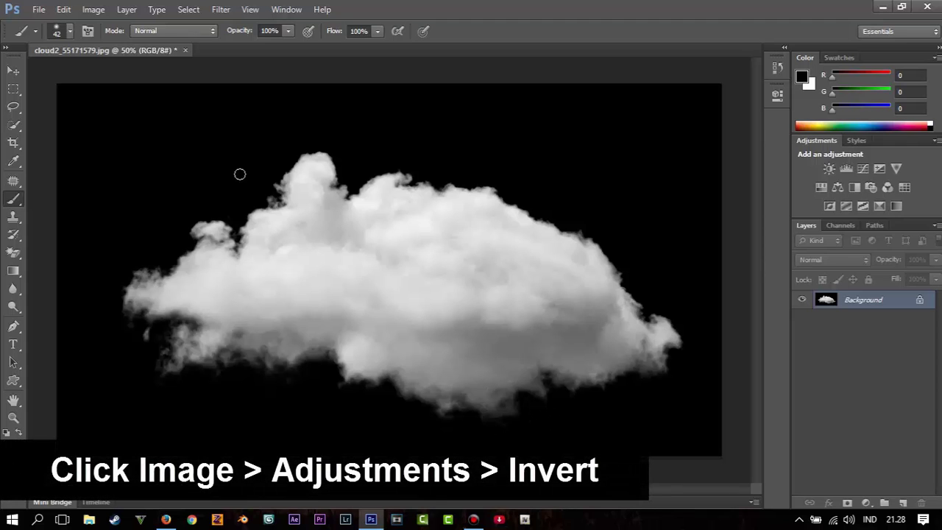
Step: Invert the cloud image and define it as a brush preset named Lightroom
{"action": "left_click", "coordinate": [63, 8]}
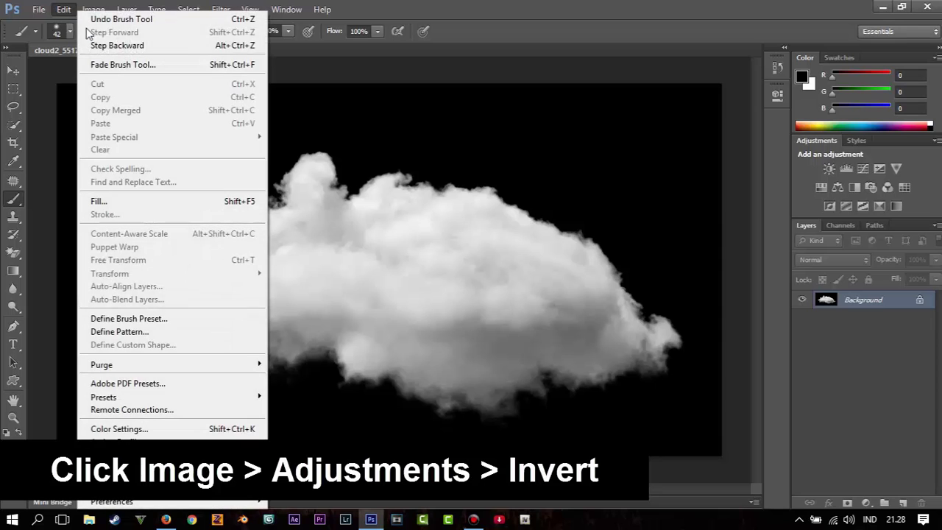
{"action": "left_click", "coordinate": [94, 9]}
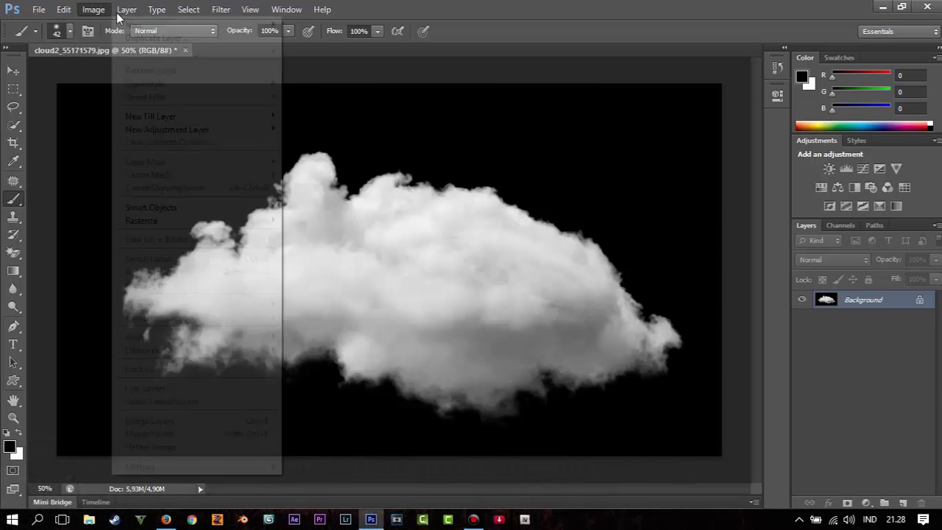
{"action": "mouse_move", "coordinate": [114, 44]}
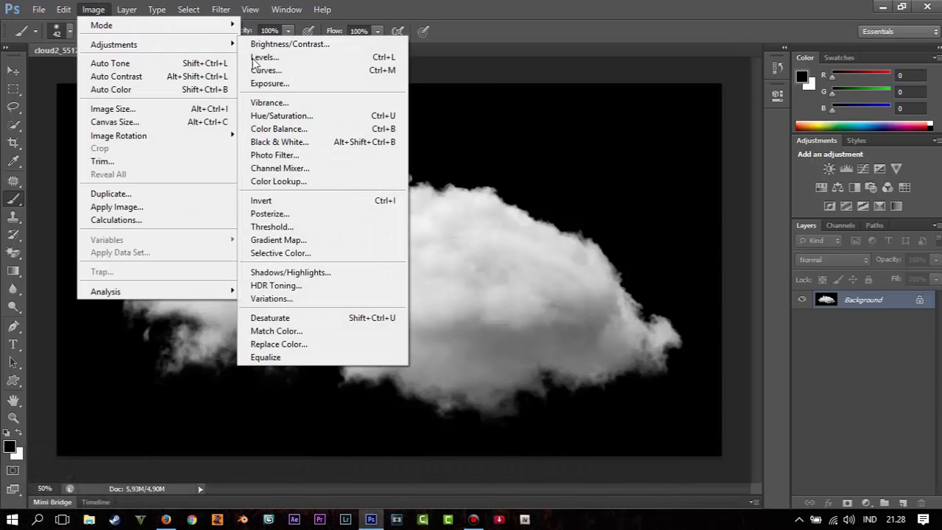
{"action": "left_click", "coordinate": [289, 203]}
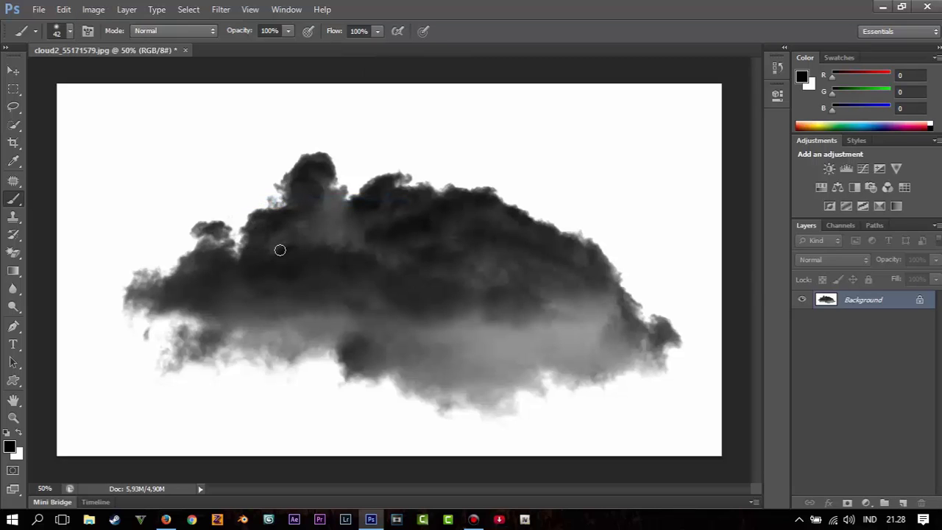
{"action": "left_click", "coordinate": [64, 9]}
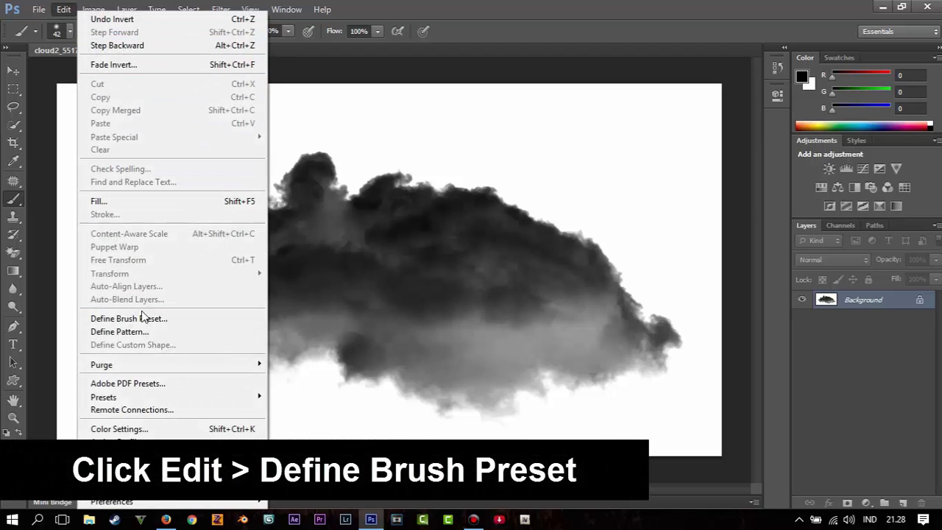
{"action": "left_click", "coordinate": [185, 320]}
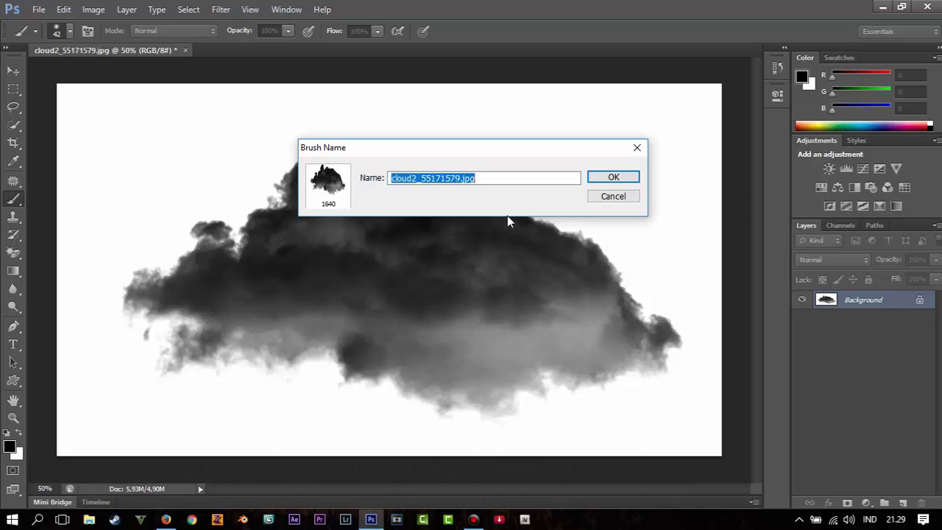
{"action": "type", "text": "Lightroom I"}
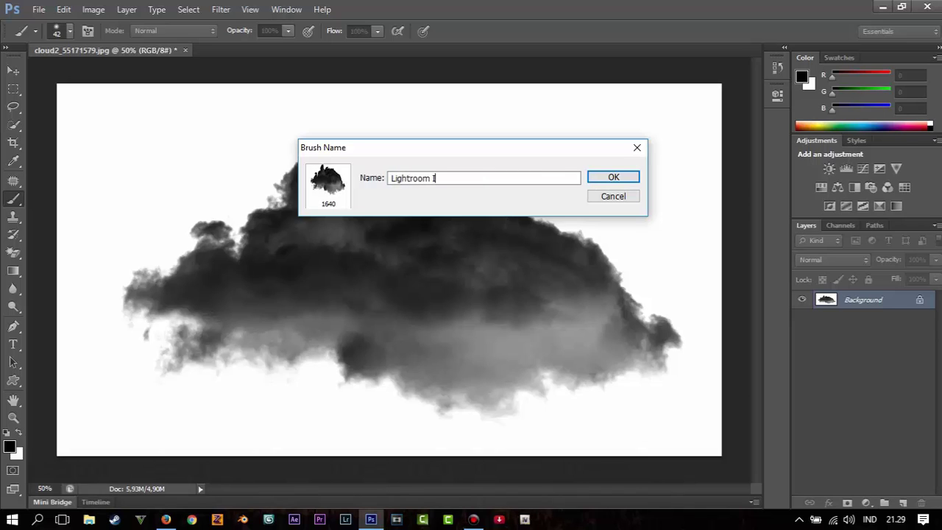
{"action": "key", "text": "Return"}
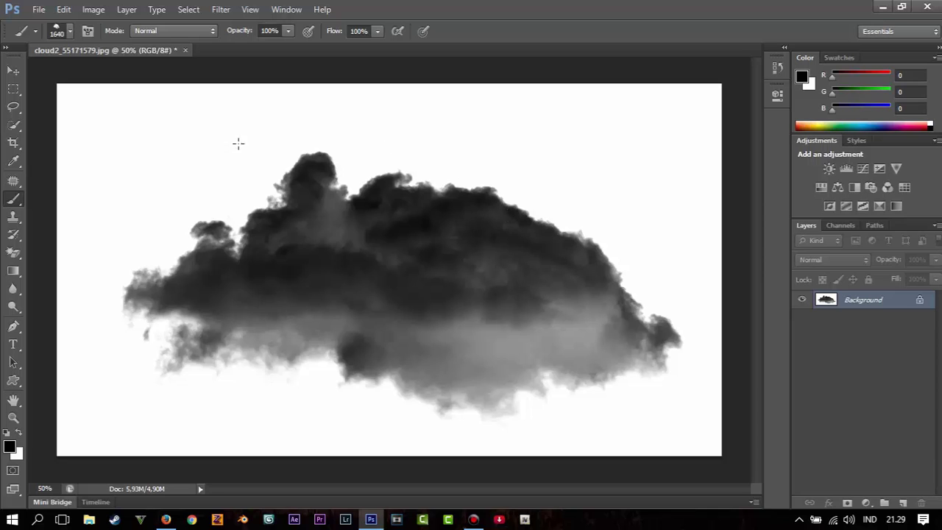
Step: Test-stamp a few cloud brushes, undo one, then close the document without saving
{"action": "left_click", "coordinate": [127, 125]}
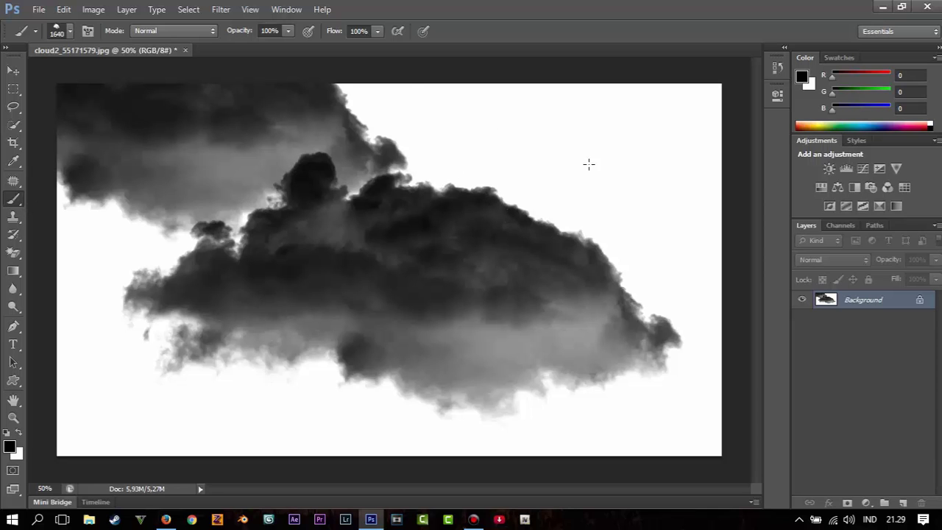
{"action": "left_click", "coordinate": [589, 164]}
{"action": "left_click", "coordinate": [633, 342]}
{"action": "left_click", "coordinate": [245, 309]}
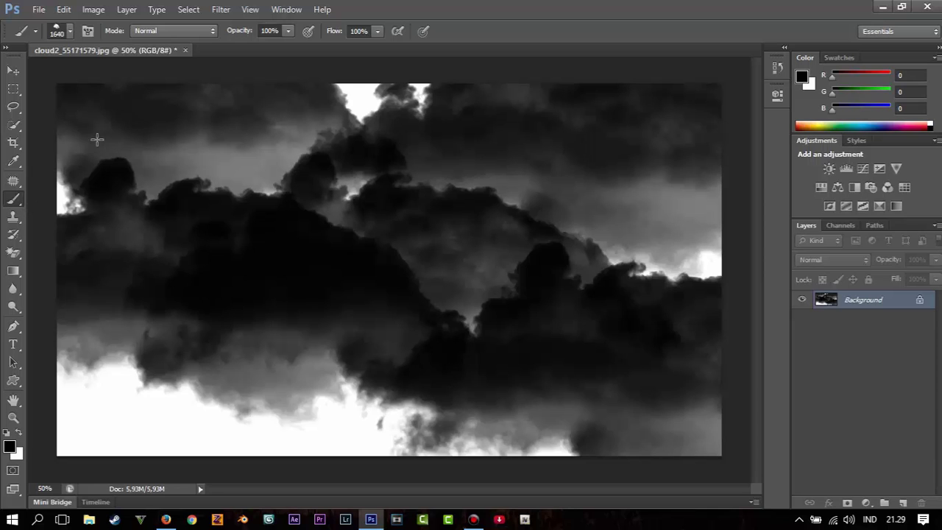
{"action": "key", "text": "ctrl+z"}
{"action": "left_click", "coordinate": [185, 50]}
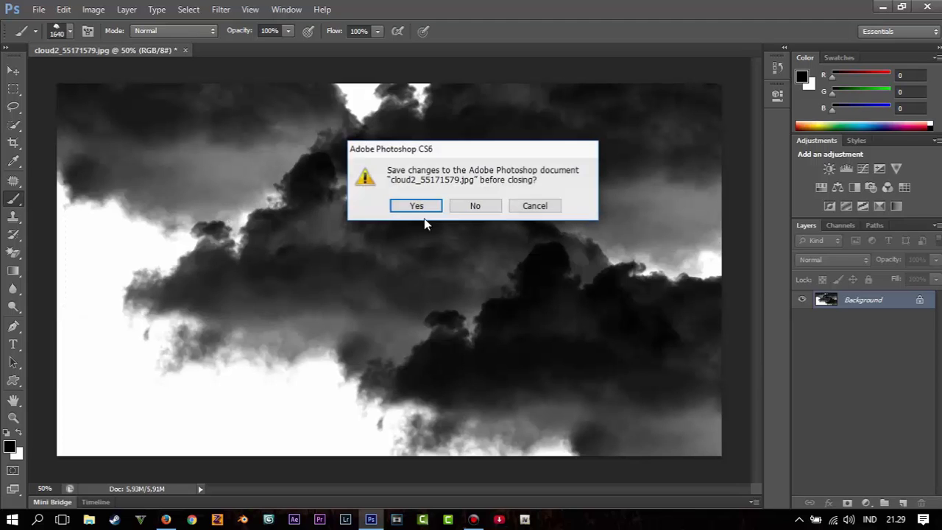
{"action": "left_click", "coordinate": [478, 206]}
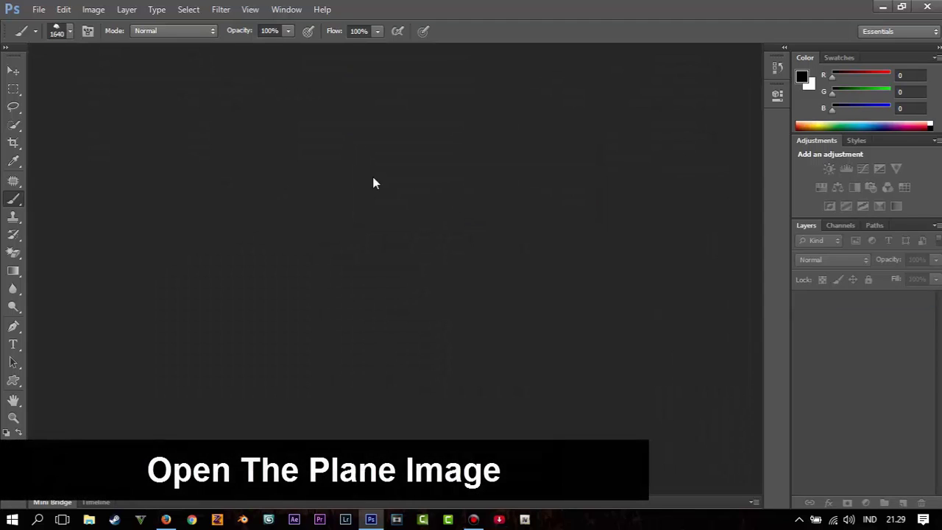
Step: Open steve-halama-228613.jpg and erase its teal sky with the Magic Eraser Tool
{"action": "left_click", "coordinate": [38, 10]}
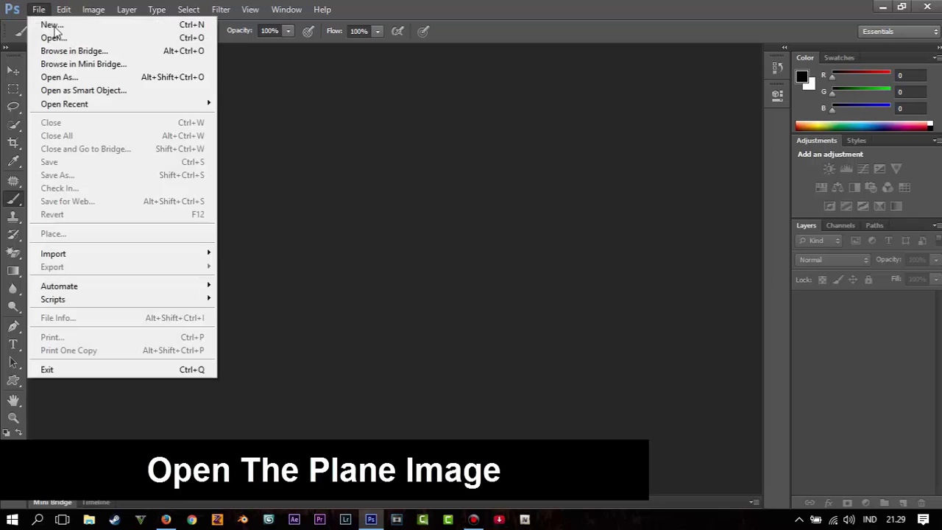
{"action": "left_click", "coordinate": [86, 36]}
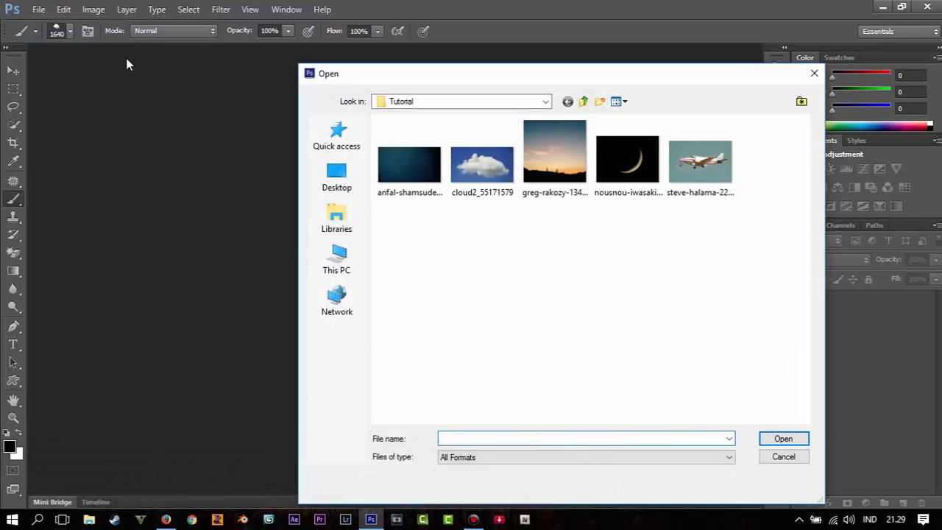
{"action": "double_click", "coordinate": [713, 171]}
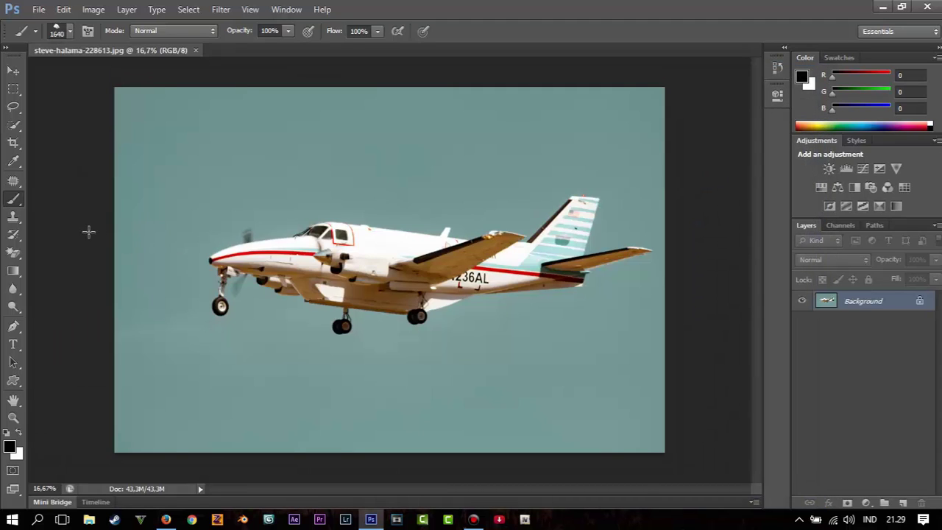
{"action": "left_click_drag", "start_coordinate": [14, 252], "coordinate": [81, 275]}
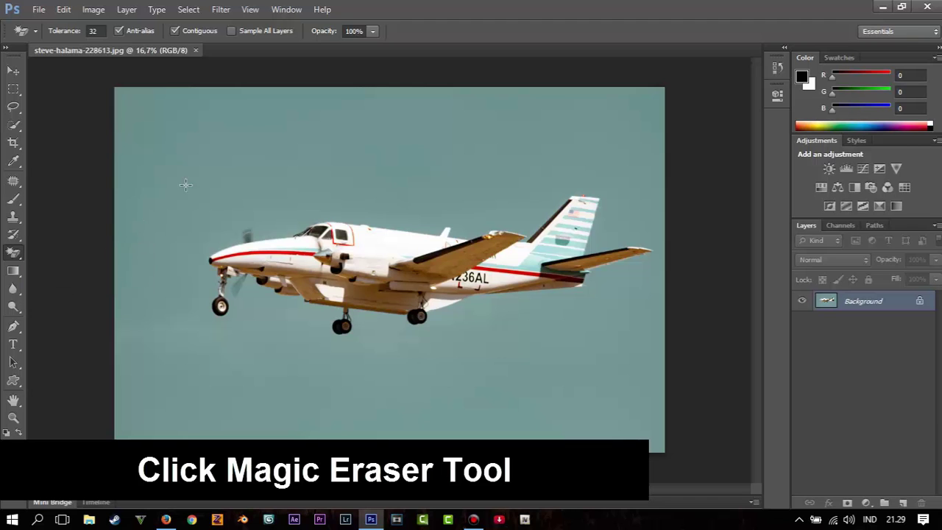
{"action": "left_click", "coordinate": [239, 163]}
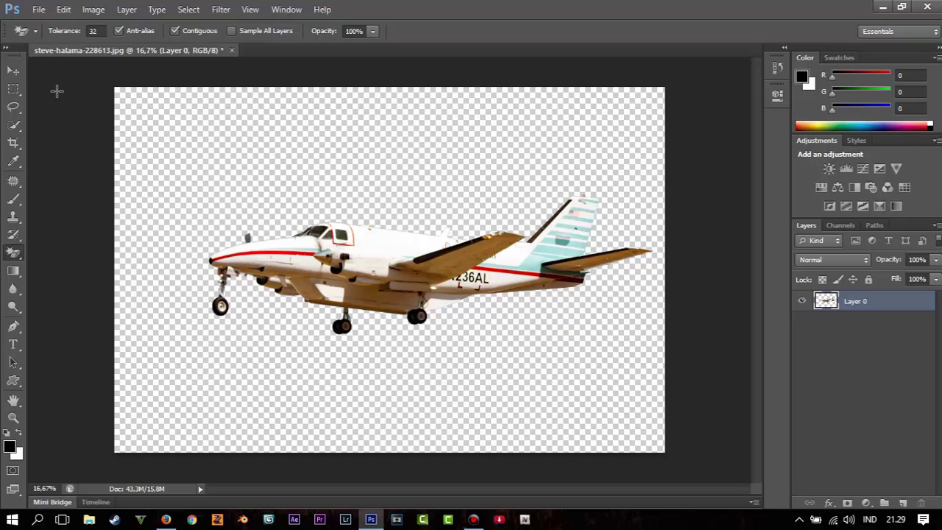
{"action": "left_click", "coordinate": [38, 8]}
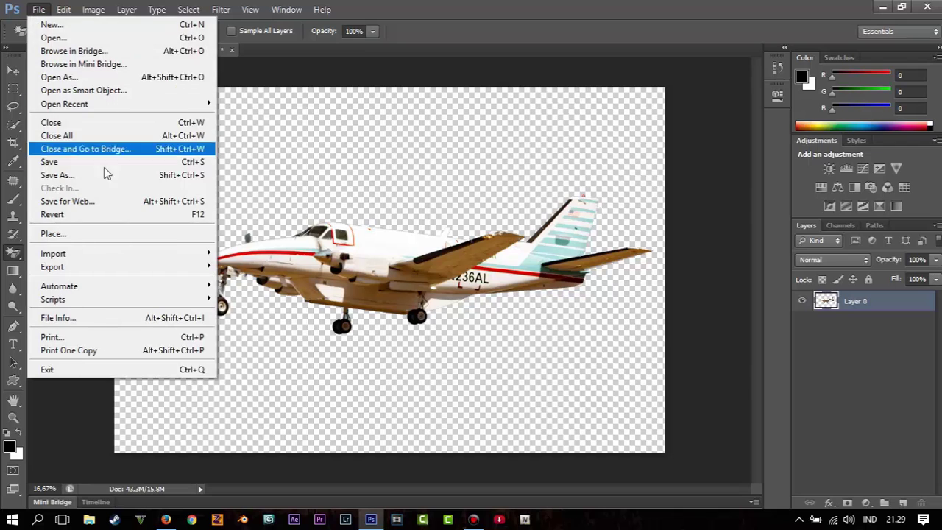
Step: Place the greg-rakozy-134687 sunset at about 214% to fill the canvas, below Layer 0
{"action": "left_click", "coordinate": [94, 235]}
{"action": "double_click", "coordinate": [556, 162]}
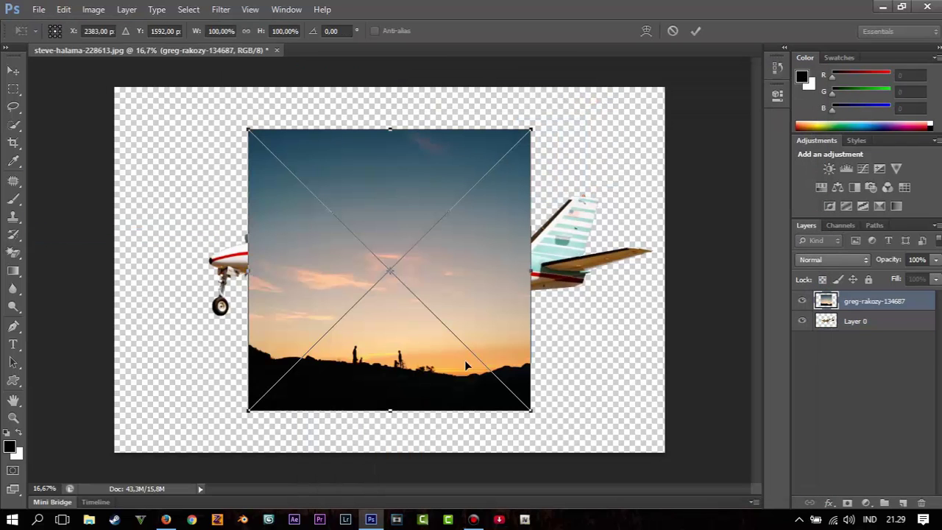
{"action": "left_click_drag", "start_coordinate": [388, 273], "coordinate": [261, 193]}
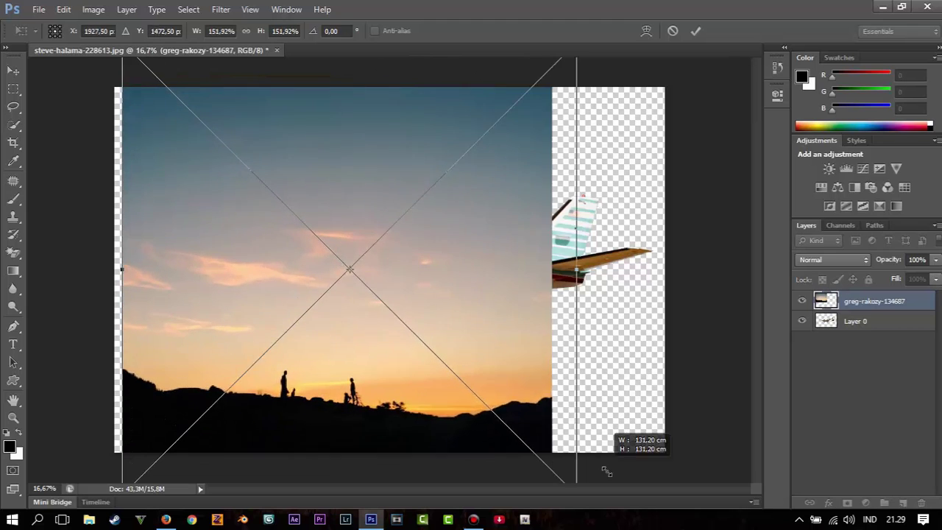
{"action": "left_click_drag", "start_coordinate": [411, 329], "coordinate": [582, 454]}
{"action": "left_click_drag", "start_coordinate": [523, 266], "coordinate": [389, 130]}
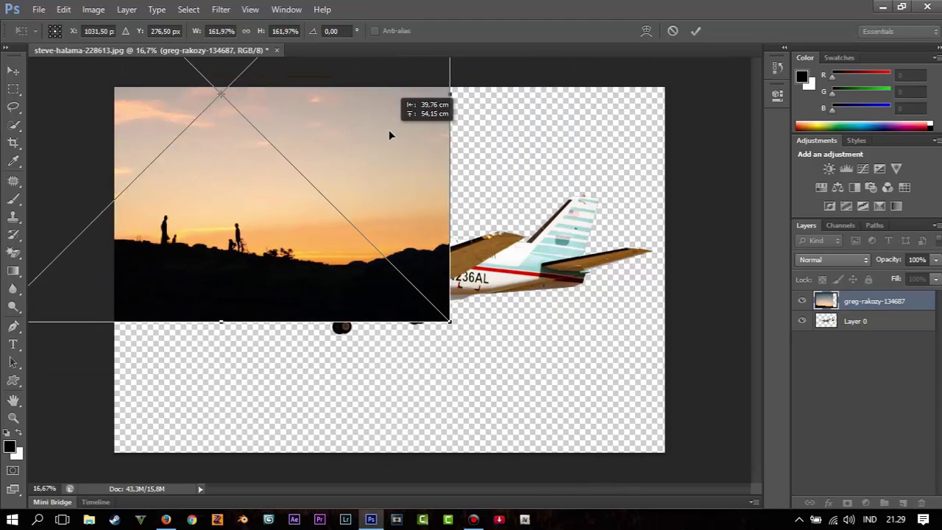
{"action": "left_click_drag", "start_coordinate": [490, 353], "coordinate": [613, 445]}
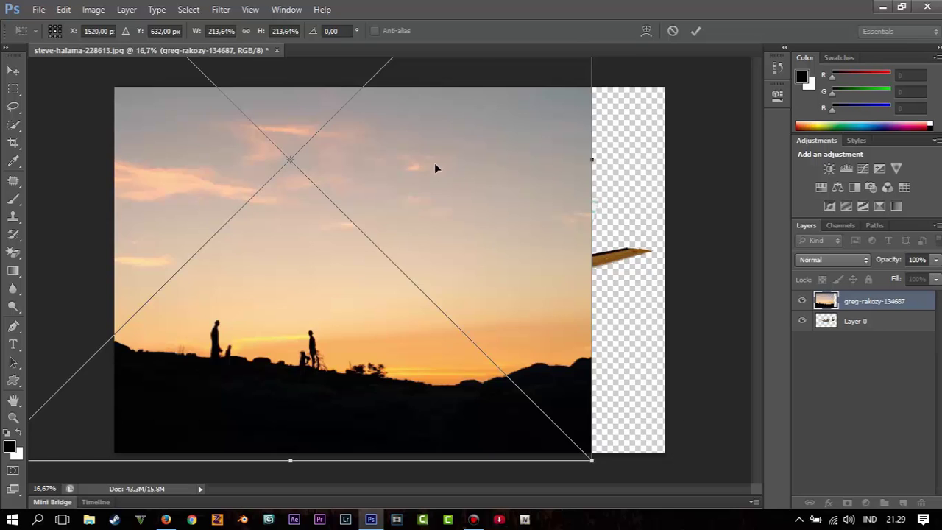
{"action": "mouse_move", "coordinate": [435, 166]}
{"action": "left_mouse_down"}
{"action": "mouse_move", "coordinate": [566, 329]}
{"action": "mouse_move", "coordinate": [552, 304]}
{"action": "mouse_move", "coordinate": [534, 312]}
{"action": "left_mouse_up"}
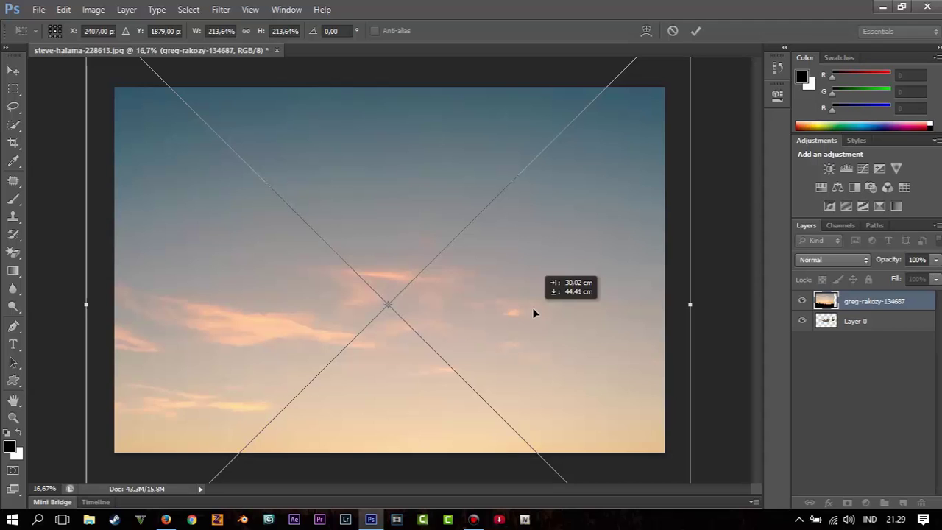
{"action": "left_click_drag", "start_coordinate": [534, 312], "coordinate": [530, 314]}
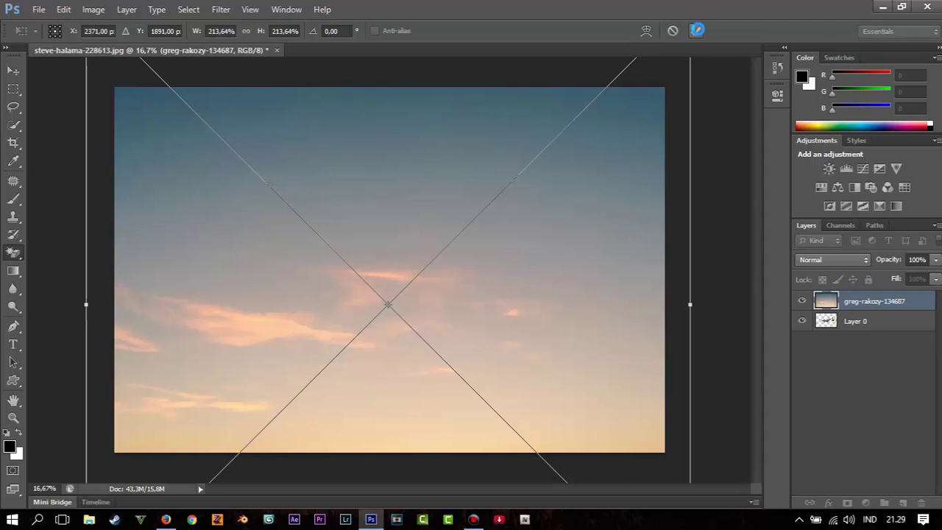
{"action": "left_click", "coordinate": [698, 29]}
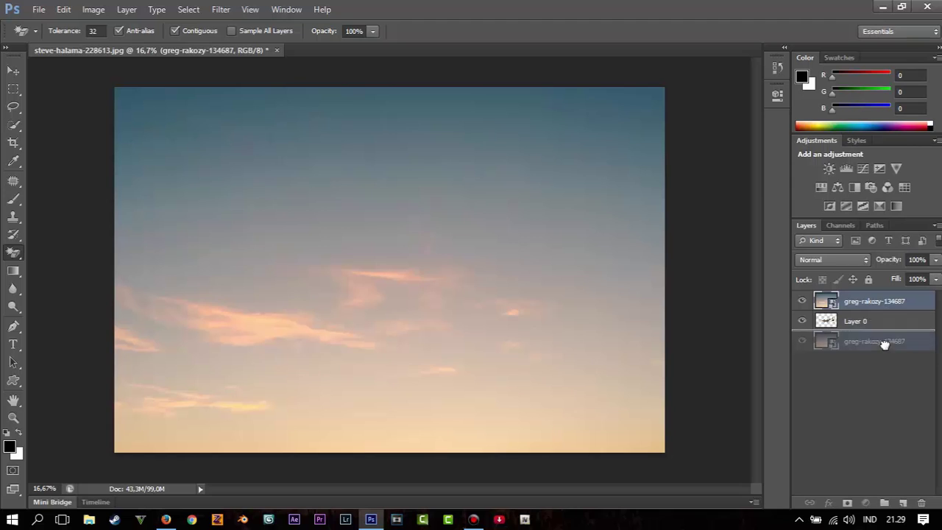
{"action": "left_click_drag", "start_coordinate": [872, 317], "coordinate": [885, 346]}
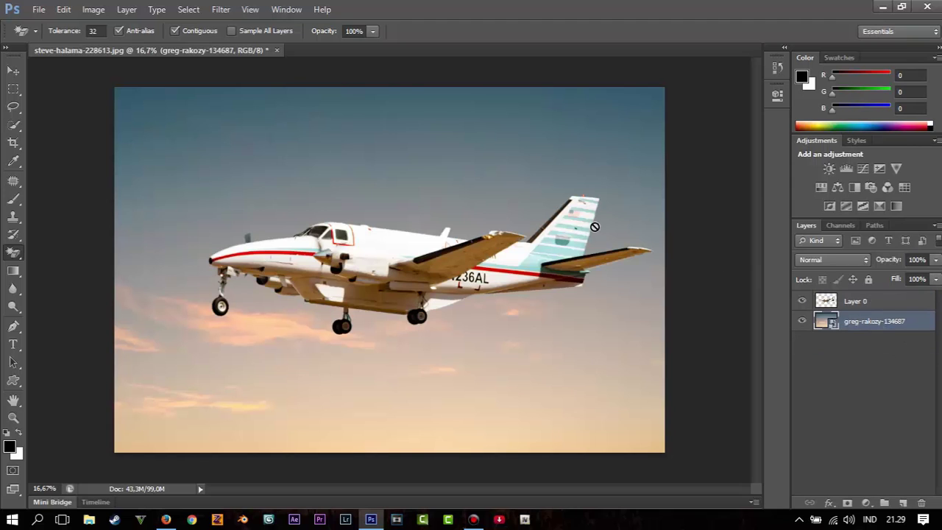
{"action": "left_click", "coordinate": [38, 10]}
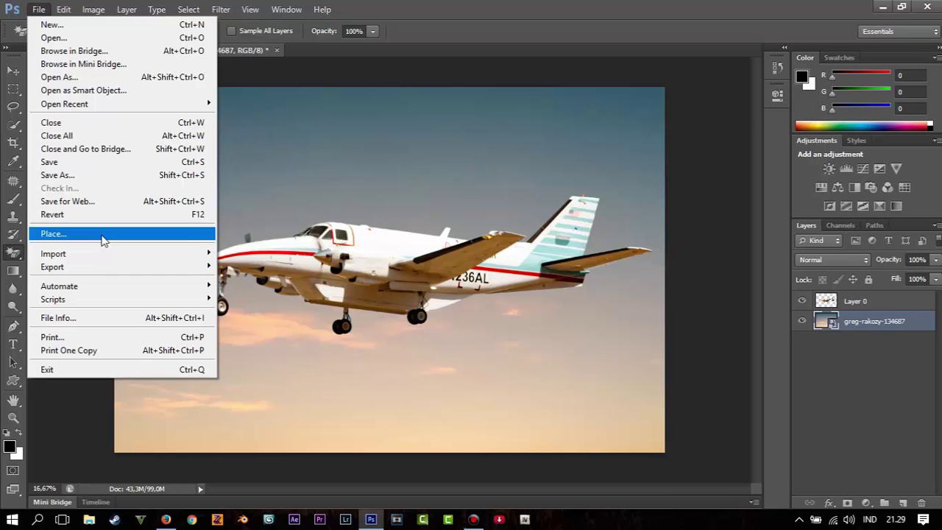
Step: Place the anfal-shamsudeen-30302 starry sky over the canvas and set it to Overlay
{"action": "left_click", "coordinate": [103, 234]}
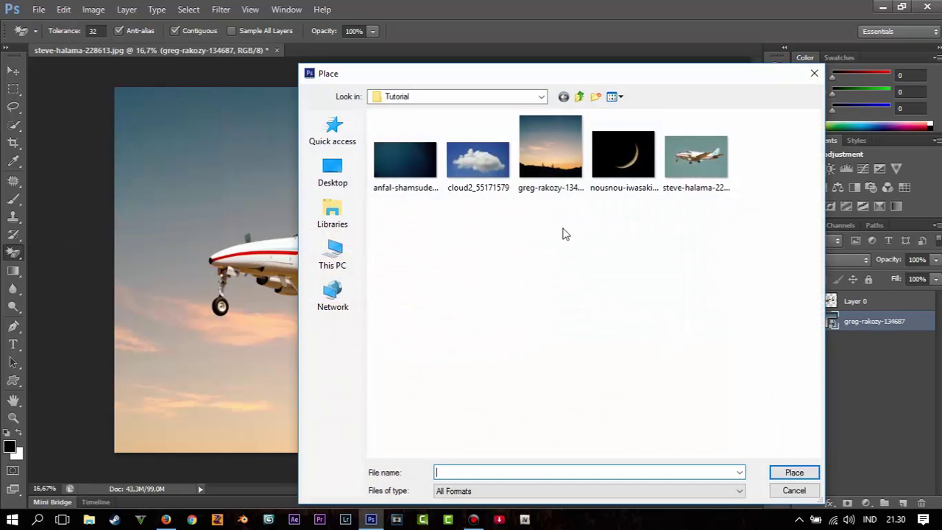
{"action": "double_click", "coordinate": [412, 162]}
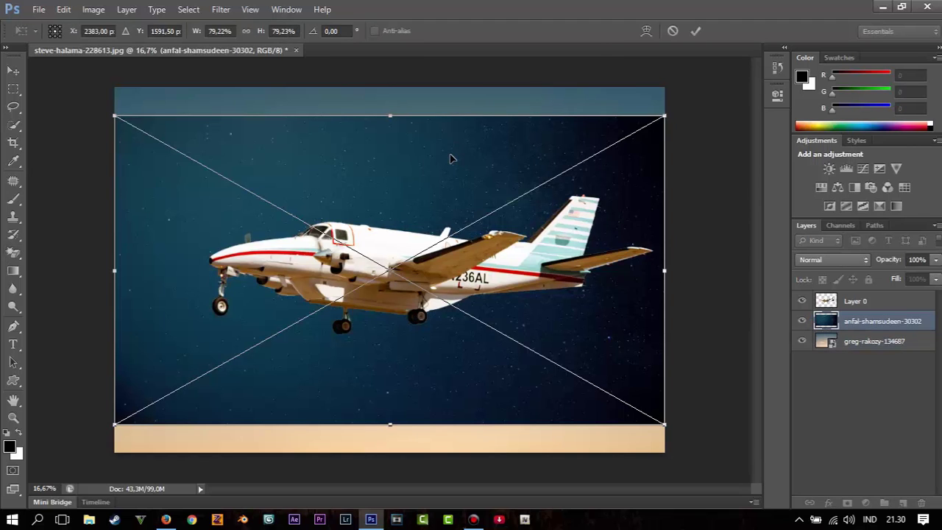
{"action": "left_click_drag", "start_coordinate": [451, 159], "coordinate": [356, 81]}
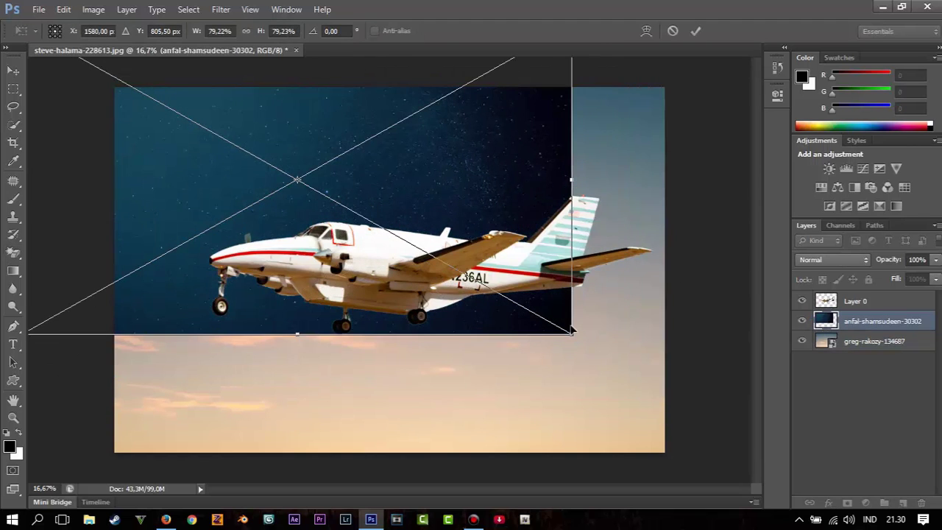
{"action": "mouse_move", "coordinate": [601, 361]}
{"action": "left_mouse_down"}
{"action": "mouse_move", "coordinate": [619, 333]}
{"action": "mouse_move", "coordinate": [741, 410]}
{"action": "left_mouse_up"}
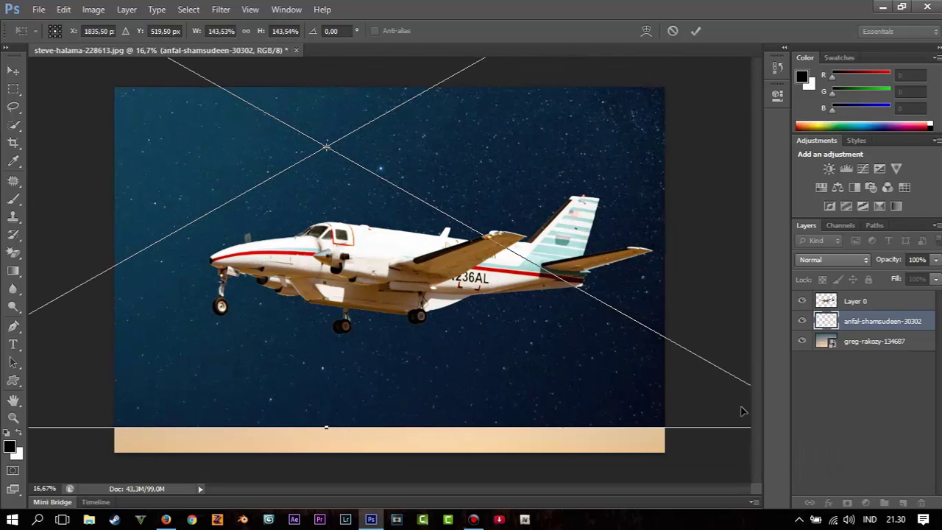
{"action": "mouse_move", "coordinate": [213, 175]}
{"action": "left_mouse_down"}
{"action": "mouse_move", "coordinate": [331, 265]}
{"action": "mouse_move", "coordinate": [366, 263]}
{"action": "left_mouse_up"}
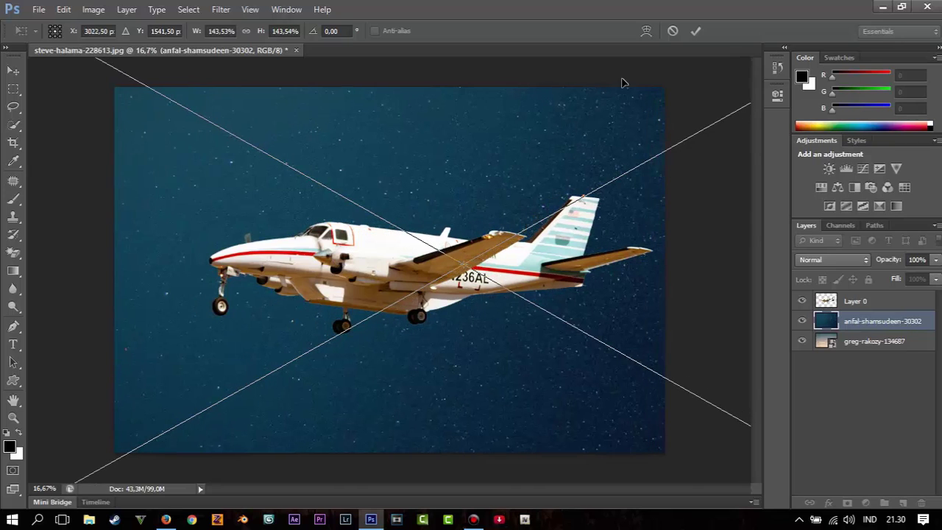
{"action": "left_click", "coordinate": [696, 31]}
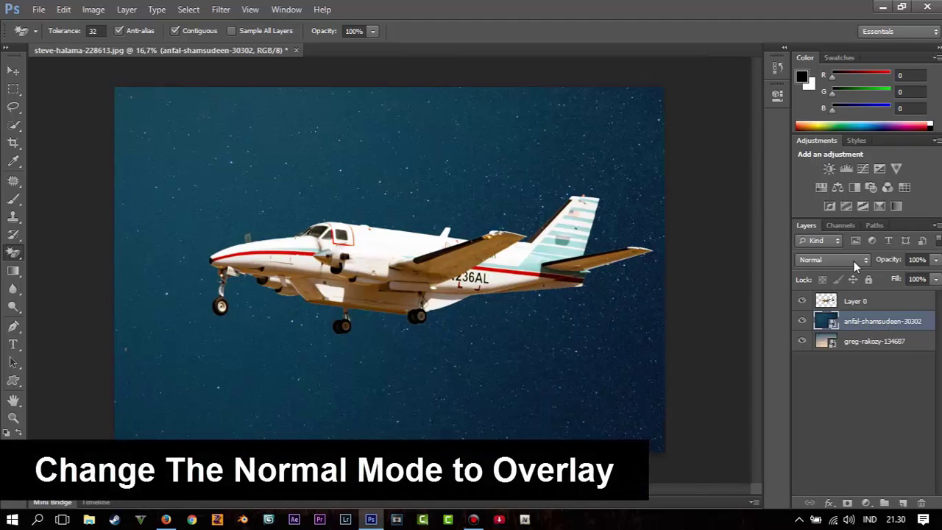
{"action": "left_click", "coordinate": [855, 262]}
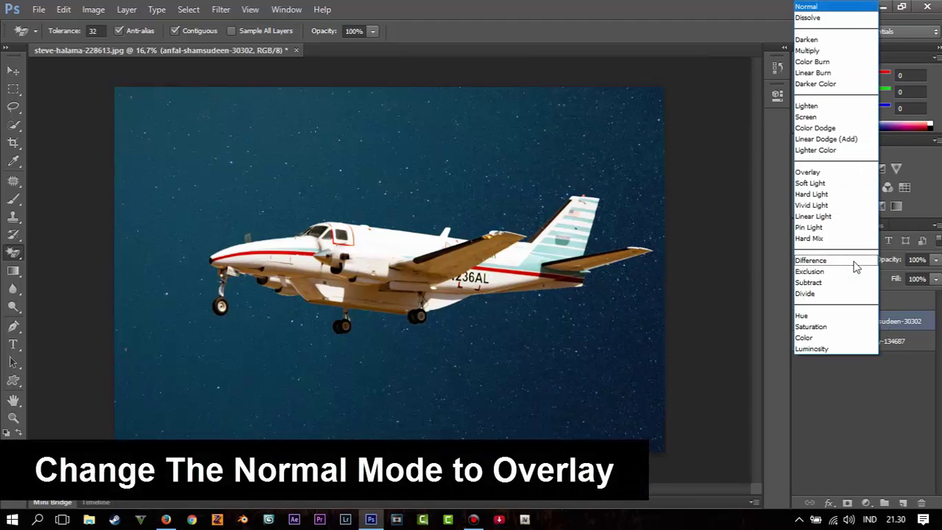
{"action": "left_click", "coordinate": [826, 174]}
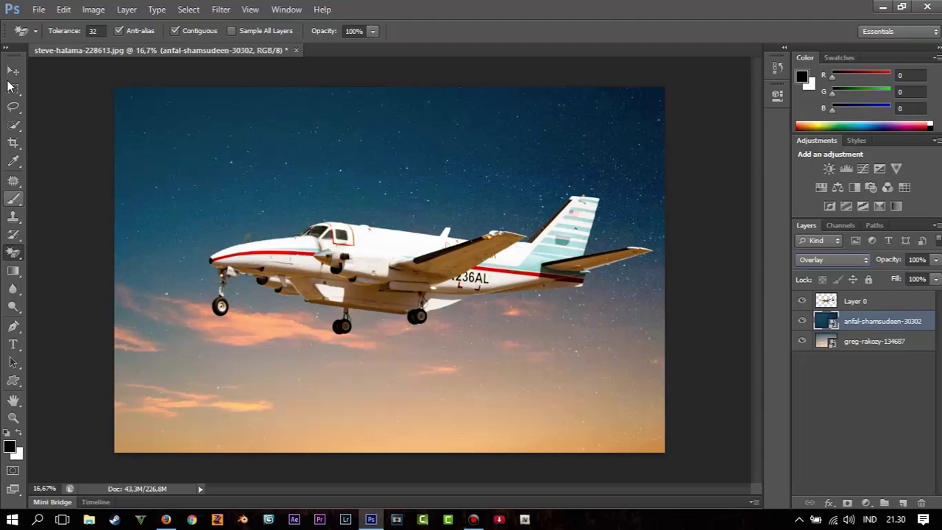
{"action": "left_click", "coordinate": [38, 9]}
Step: Place the nousnou-iwasaki-39797 crescent moon photo near the top of the canvas
{"action": "left_click", "coordinate": [64, 234]}
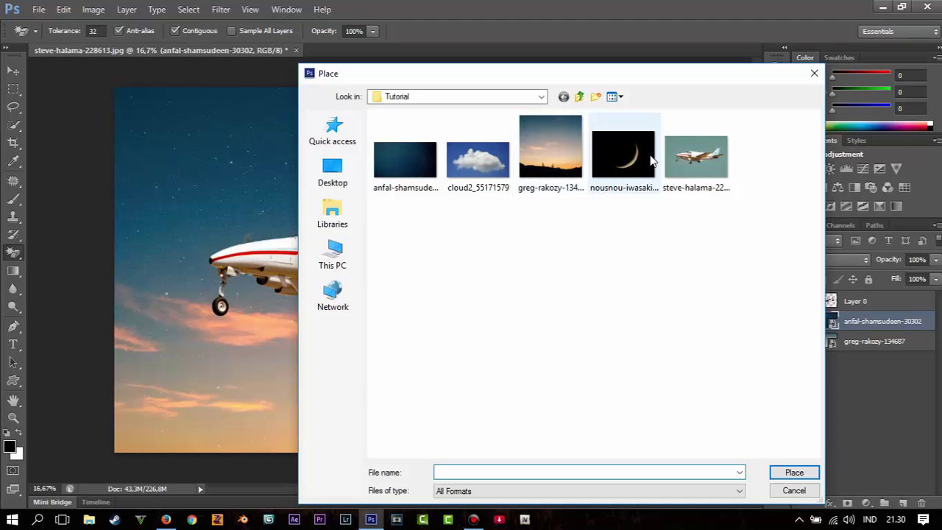
{"action": "double_click", "coordinate": [622, 156]}
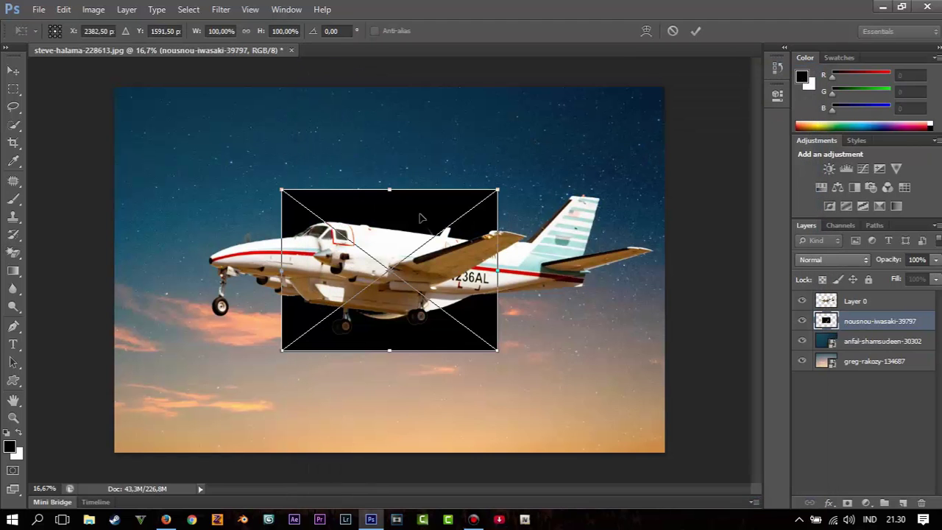
{"action": "mouse_move", "coordinate": [421, 218]}
{"action": "left_mouse_down"}
{"action": "mouse_move", "coordinate": [457, 102]}
{"action": "mouse_move", "coordinate": [457, 131]}
{"action": "left_mouse_up"}
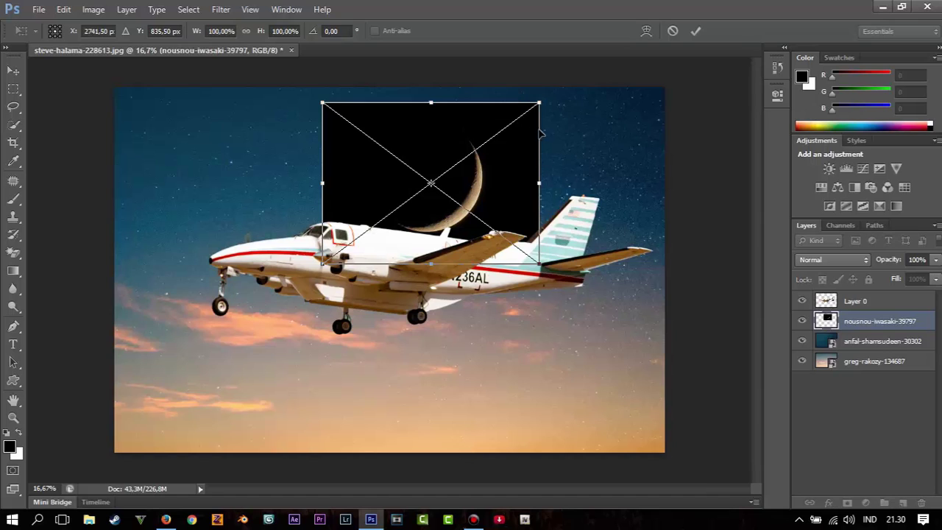
{"action": "left_click", "coordinate": [698, 31]}
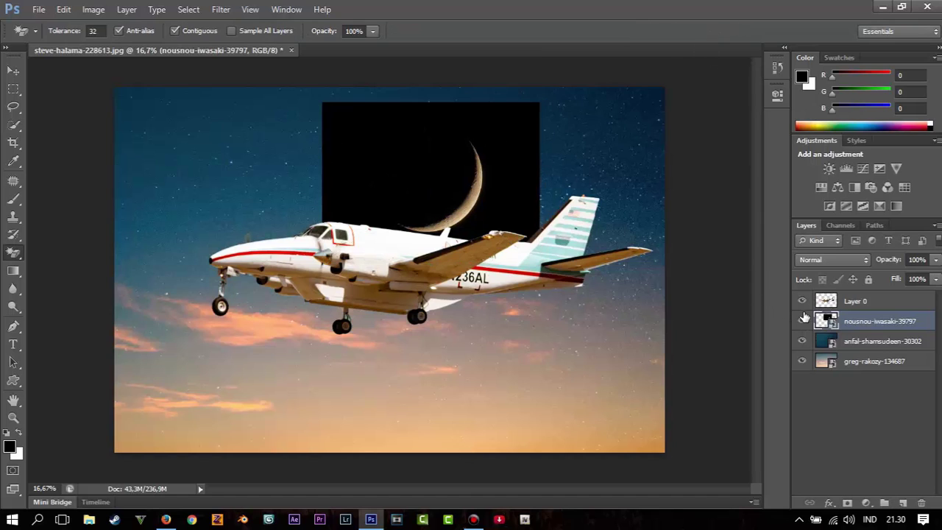
Step: Rasterize the moon layer and erase its black background, hiding the plane meanwhile
{"action": "left_click", "coordinate": [802, 301]}
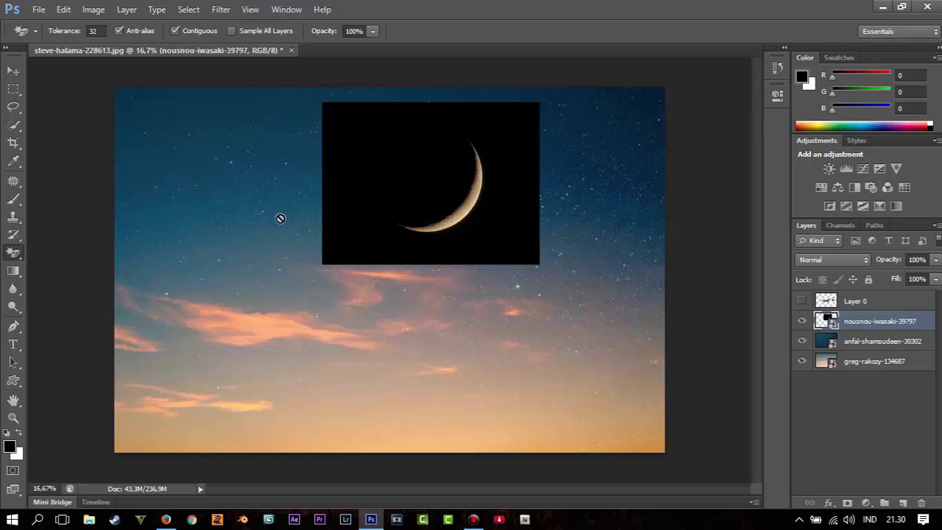
{"action": "left_click", "coordinate": [353, 157]}
{"action": "left_click", "coordinate": [437, 212]}
{"action": "left_click", "coordinate": [379, 156]}
{"action": "left_click", "coordinate": [16, 73]}
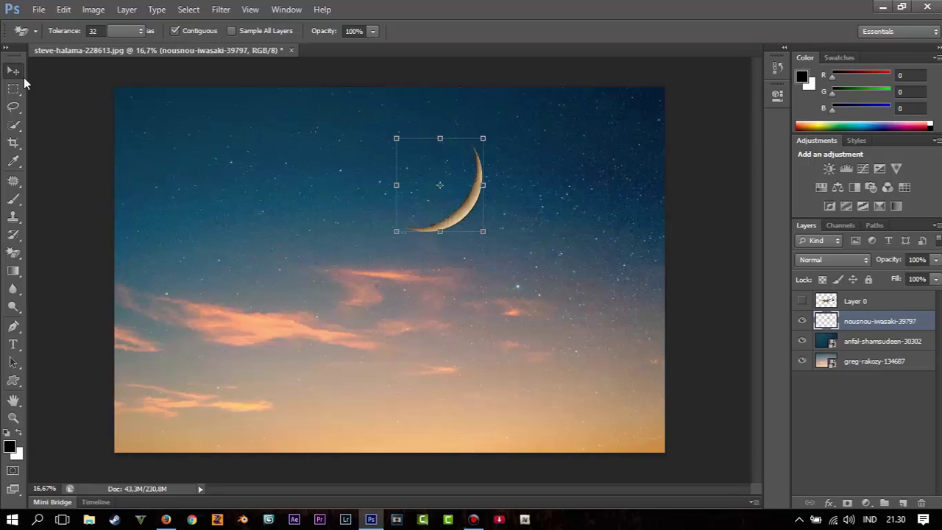
{"action": "left_click", "coordinate": [802, 301]}
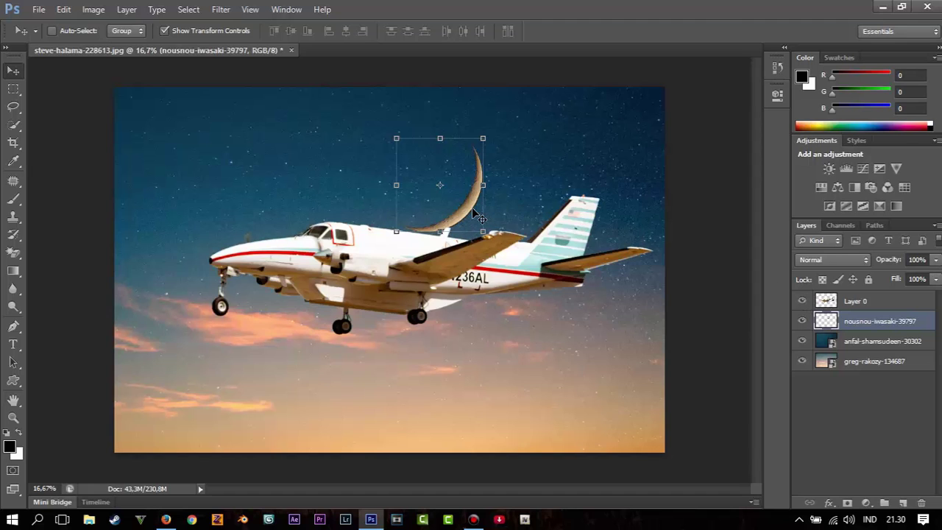
Step: Move the moon to the upper-left sky and rotate it to about 177°
{"action": "left_click_drag", "start_coordinate": [474, 214], "coordinate": [264, 176]}
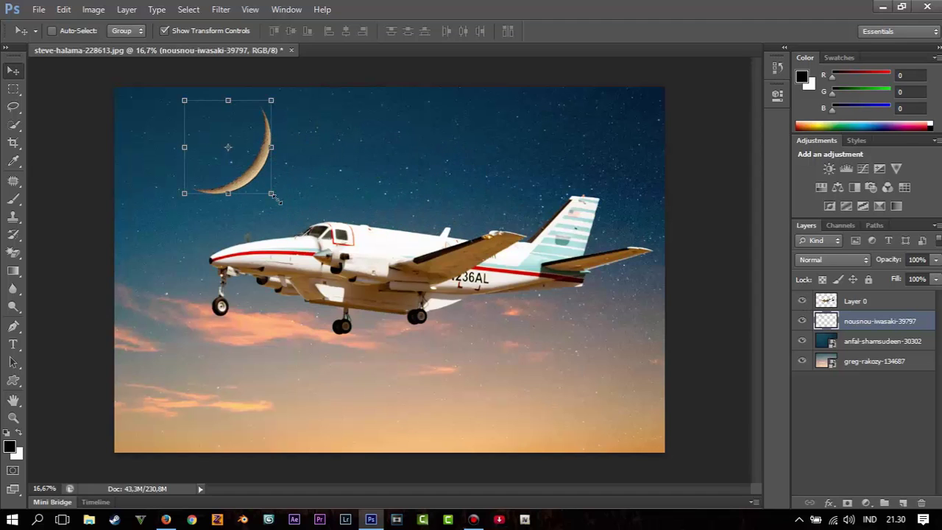
{"action": "left_click", "coordinate": [273, 195]}
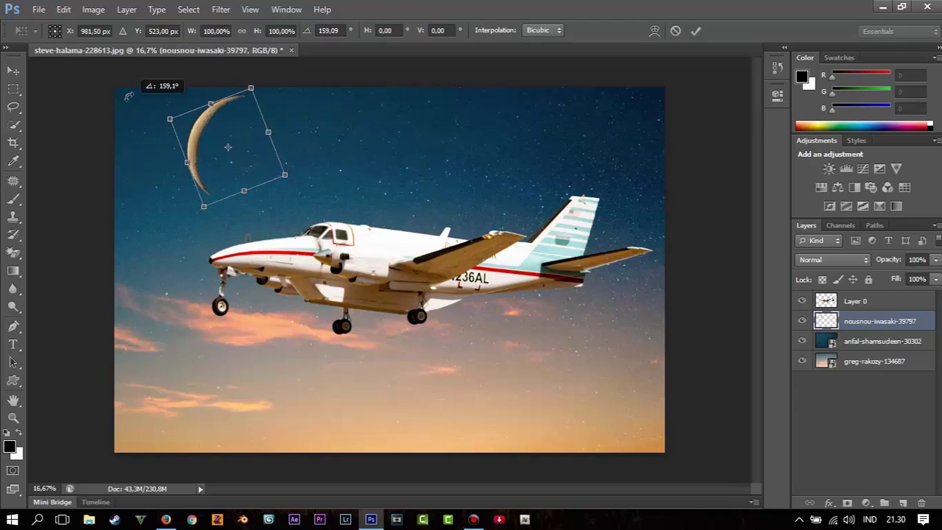
{"action": "left_click_drag", "start_coordinate": [136, 138], "coordinate": [151, 81]}
{"action": "left_click_drag", "start_coordinate": [200, 146], "coordinate": [193, 170]}
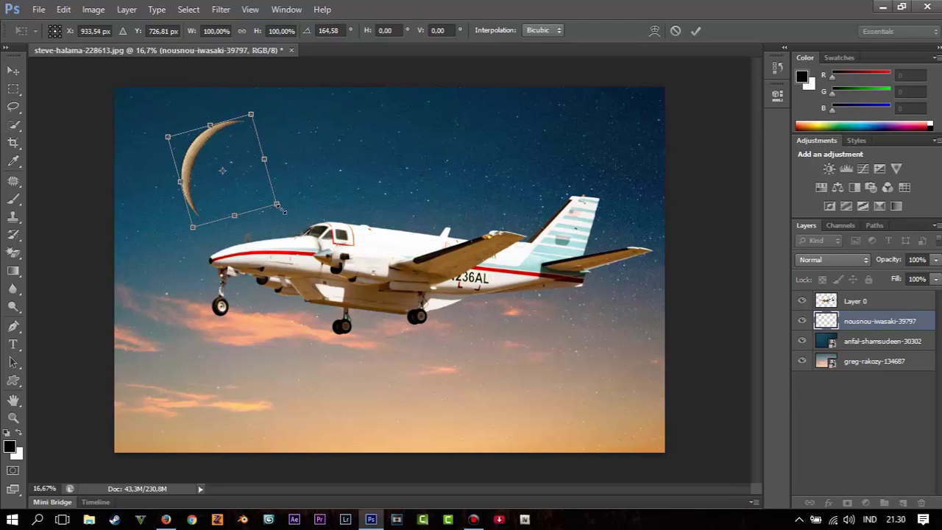
{"action": "left_click_drag", "start_coordinate": [282, 219], "coordinate": [281, 228]}
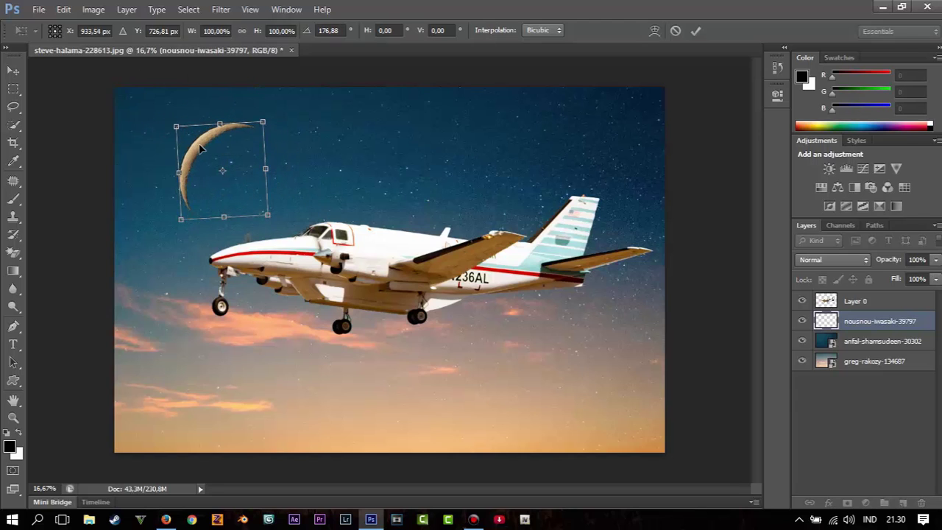
{"action": "left_click_drag", "start_coordinate": [201, 156], "coordinate": [195, 142]}
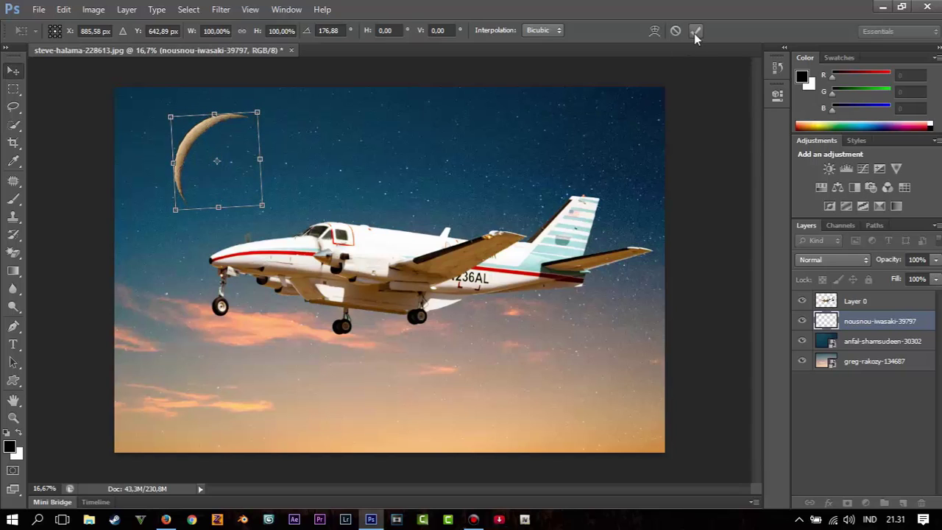
{"action": "left_click", "coordinate": [694, 33]}
{"action": "left_click", "coordinate": [12, 89]}
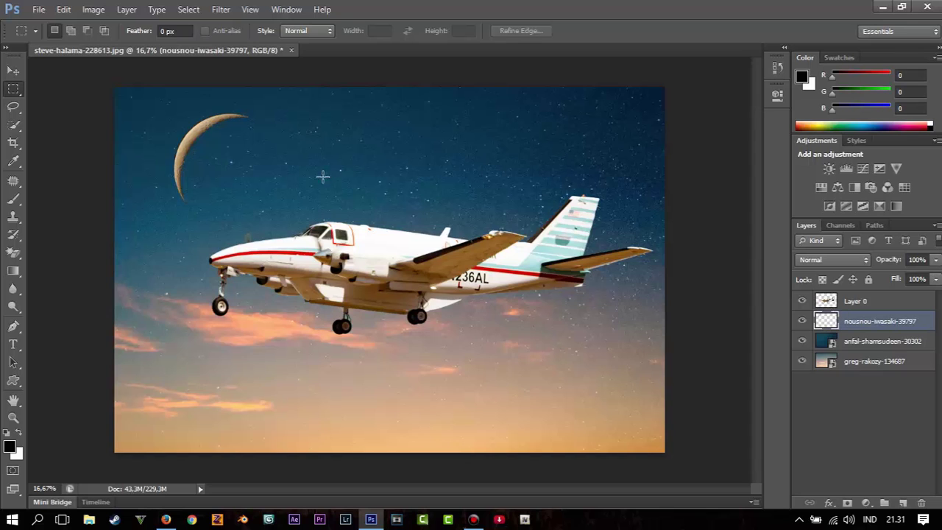
Step: Tint the moon red (Yellows hue -49, saturation +100) and set its layer to Screen
{"action": "left_click", "coordinate": [96, 11]}
{"action": "mouse_move", "coordinate": [114, 44]}
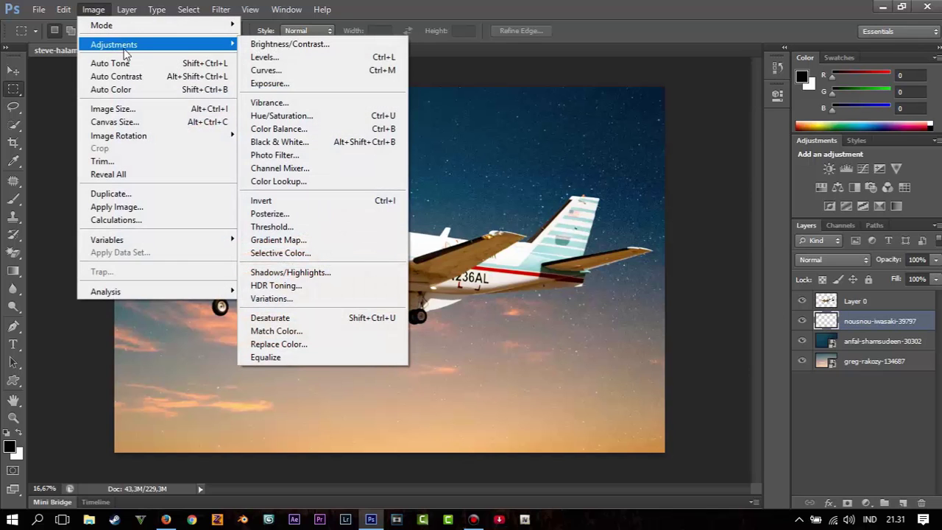
{"action": "left_click", "coordinate": [281, 116]}
{"action": "left_click", "coordinate": [688, 136]}
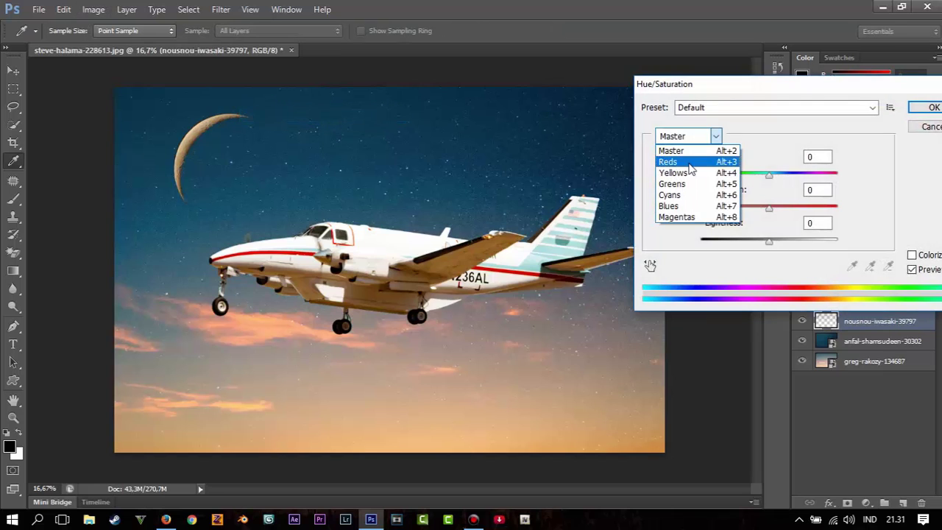
{"action": "left_click", "coordinate": [689, 173]}
{"action": "mouse_move", "coordinate": [768, 175]}
{"action": "left_mouse_down"}
{"action": "mouse_move", "coordinate": [742, 183]}
{"action": "mouse_move", "coordinate": [887, 211]}
{"action": "left_mouse_up"}
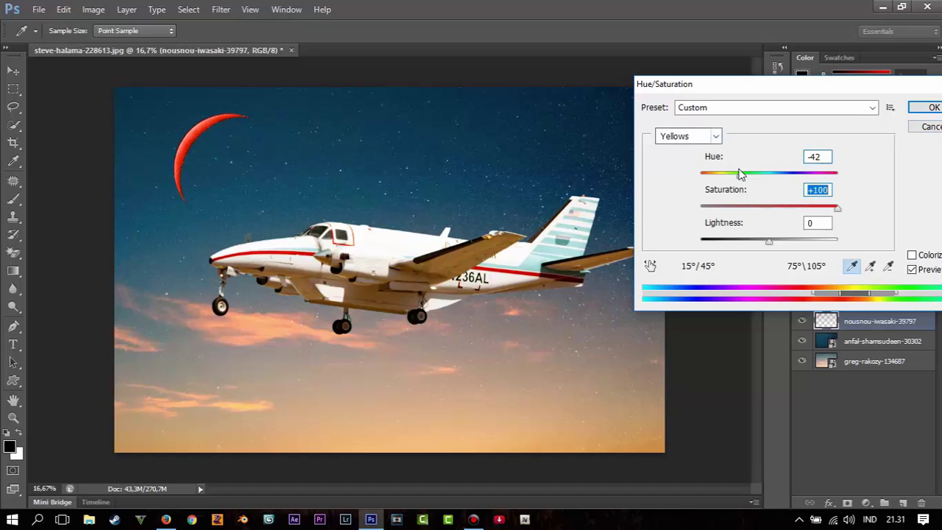
{"action": "mouse_move", "coordinate": [739, 175]}
{"action": "left_mouse_down"}
{"action": "mouse_move", "coordinate": [727, 181]}
{"action": "mouse_move", "coordinate": [739, 181]}
{"action": "left_mouse_up"}
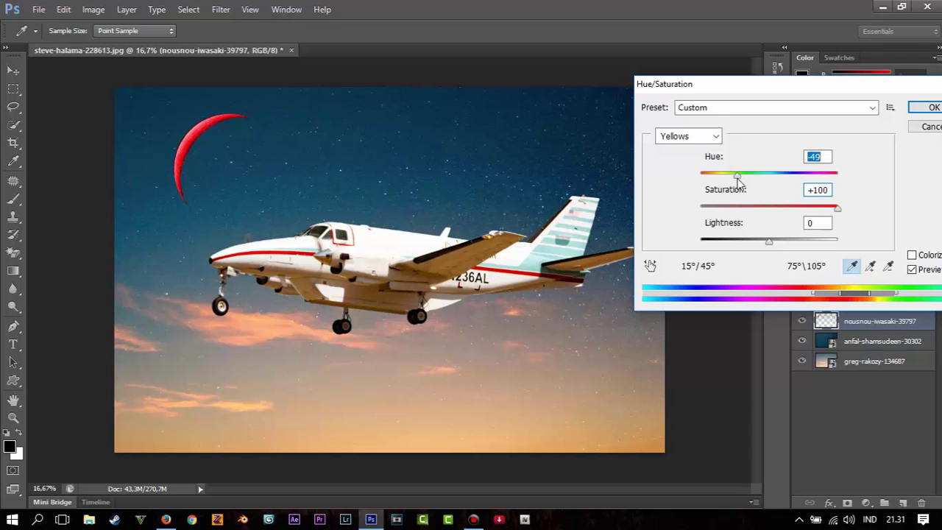
{"action": "left_click", "coordinate": [929, 107]}
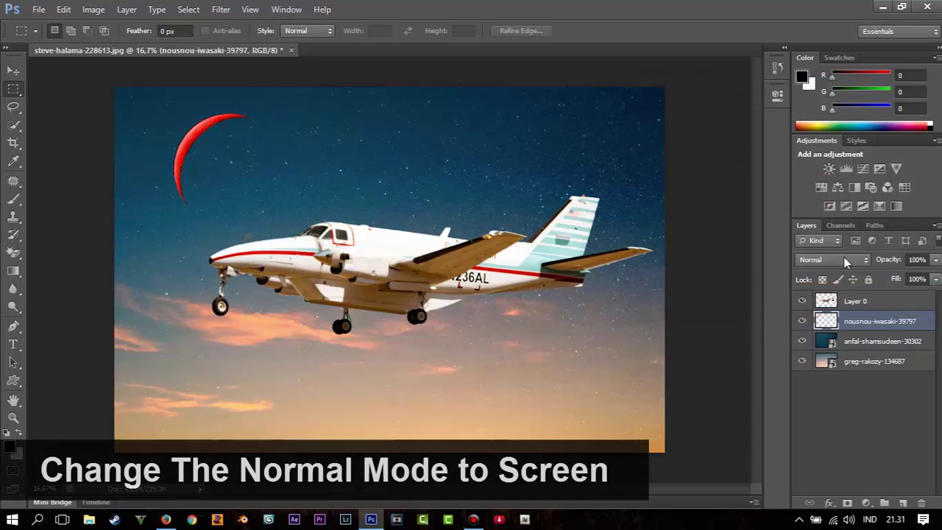
{"action": "left_click", "coordinate": [843, 258]}
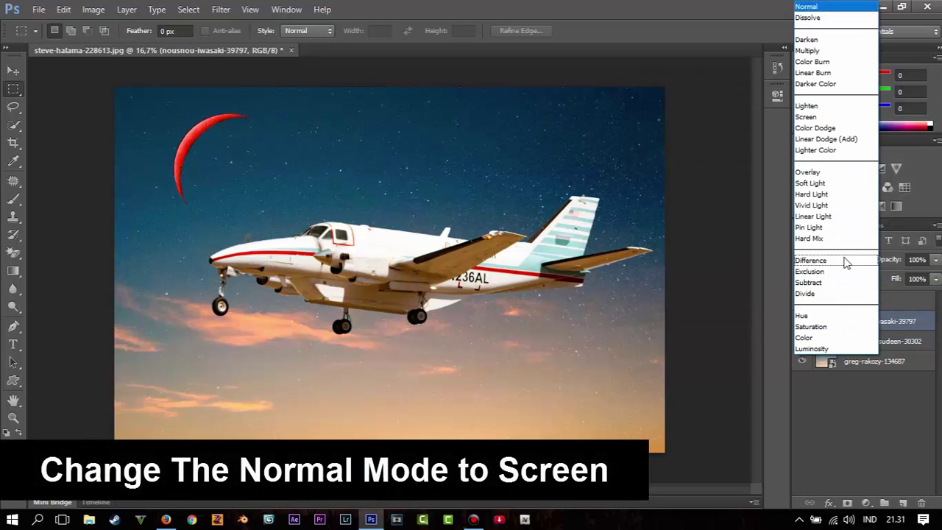
{"action": "left_click", "coordinate": [806, 117]}
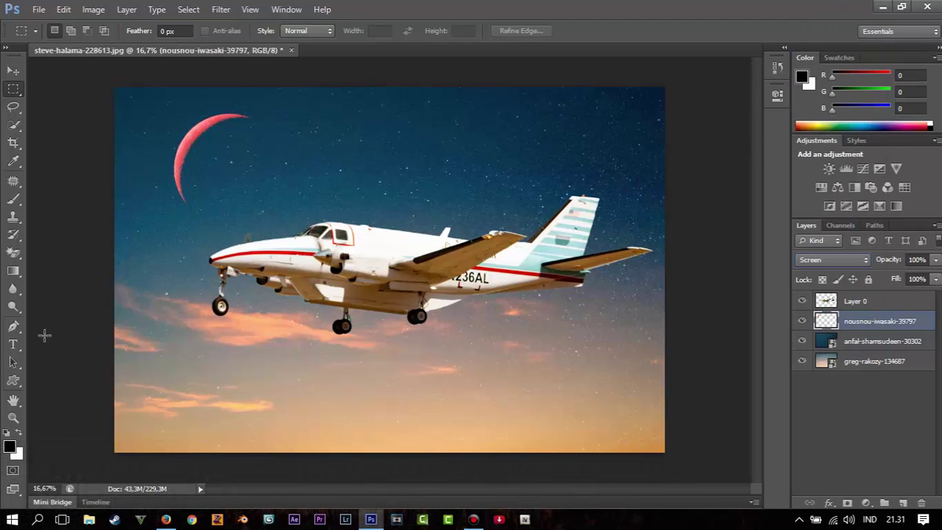
Step: Select the Brush tool with the 1640 px cloud brush preset
{"action": "left_click", "coordinate": [13, 200]}
{"action": "left_click", "coordinate": [67, 31]}
{"action": "scroll", "coordinate": [154, 197], "scroll_direction": "down", "scroll_amount": 3}
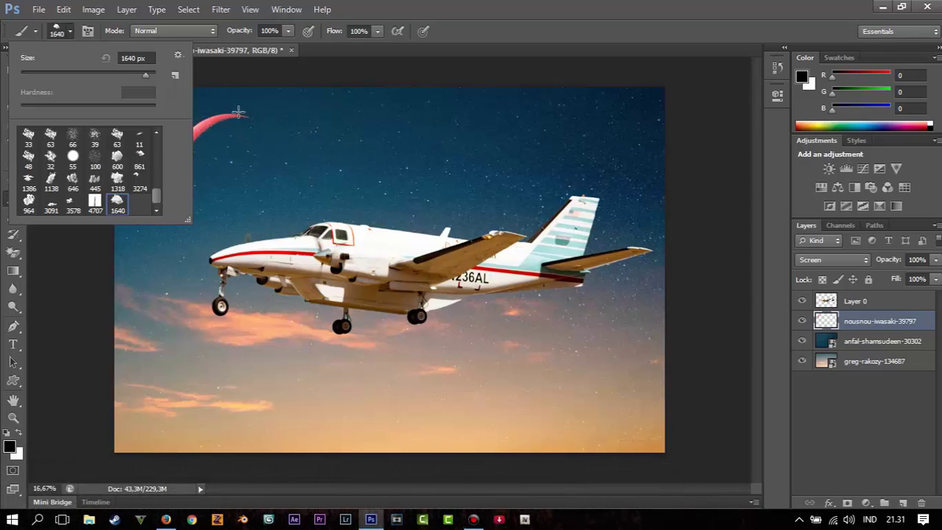
{"action": "left_click", "coordinate": [64, 33]}
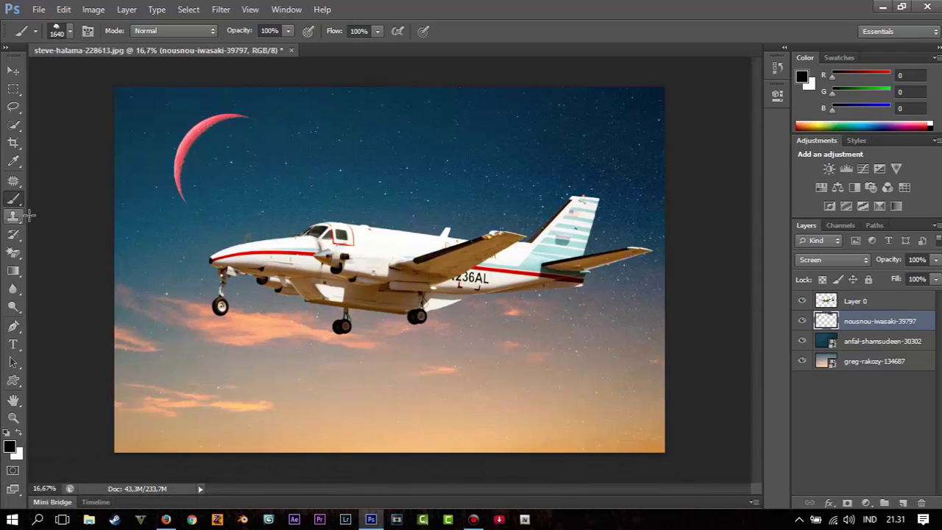
Step: Add a new empty Layer 1 above the moon layer
{"action": "left_click", "coordinate": [904, 503]}
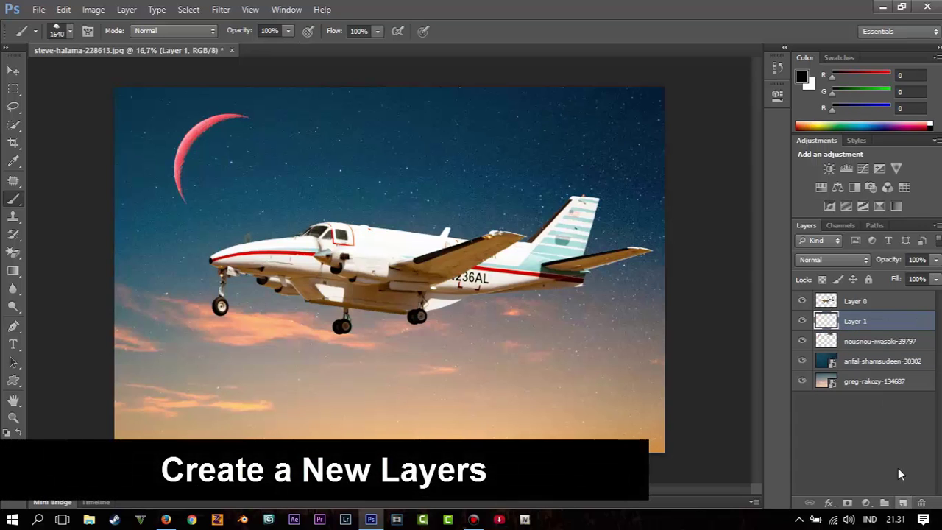
{"action": "key", "text": "ctrl+z"}
{"action": "key", "text": "ctrl+shift+alt+n"}
{"action": "key", "text": "ctrl+z"}
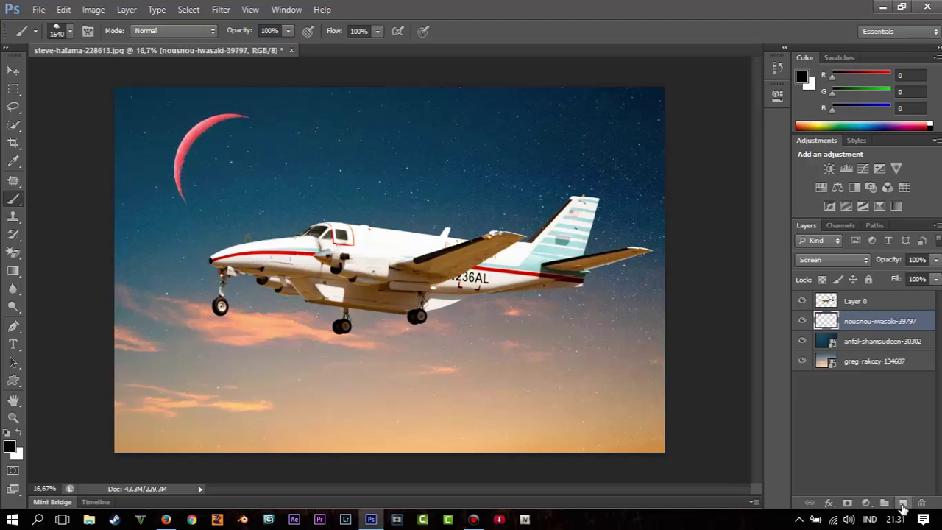
{"action": "left_click", "coordinate": [904, 503]}
Step: Set the foreground colour to R255 G60 B0
{"action": "left_click", "coordinate": [8, 446]}
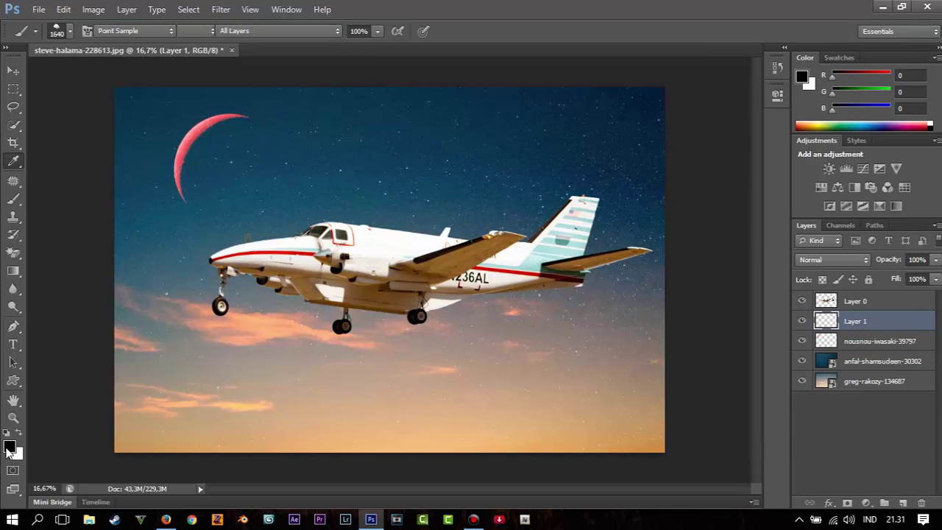
{"action": "type", "text": "255"}
{"action": "key", "text": "Tab"}
{"action": "type", "text": "60"}
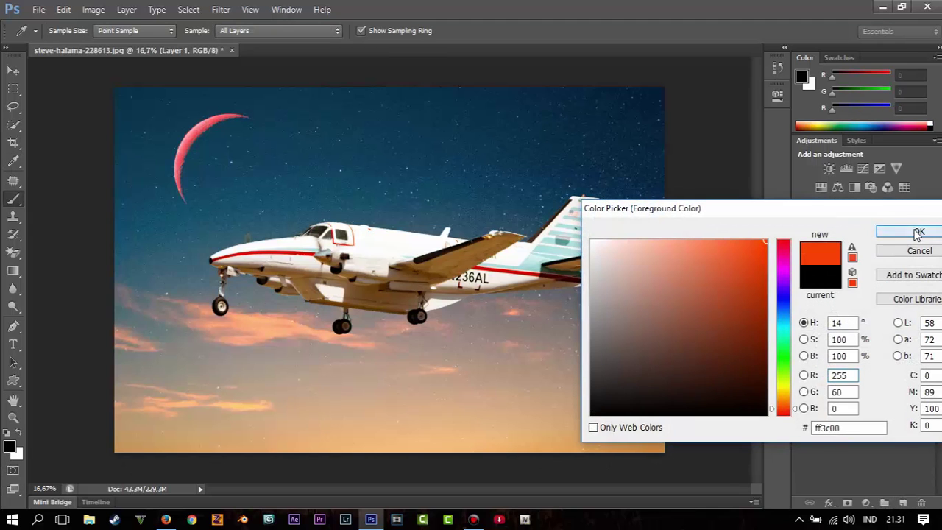
{"action": "left_click", "coordinate": [919, 231]}
Step: Stamp a 2448 px orange cloud in the top-right sky and set Layer 1 to Screen
{"action": "left_click", "coordinate": [538, 93]}
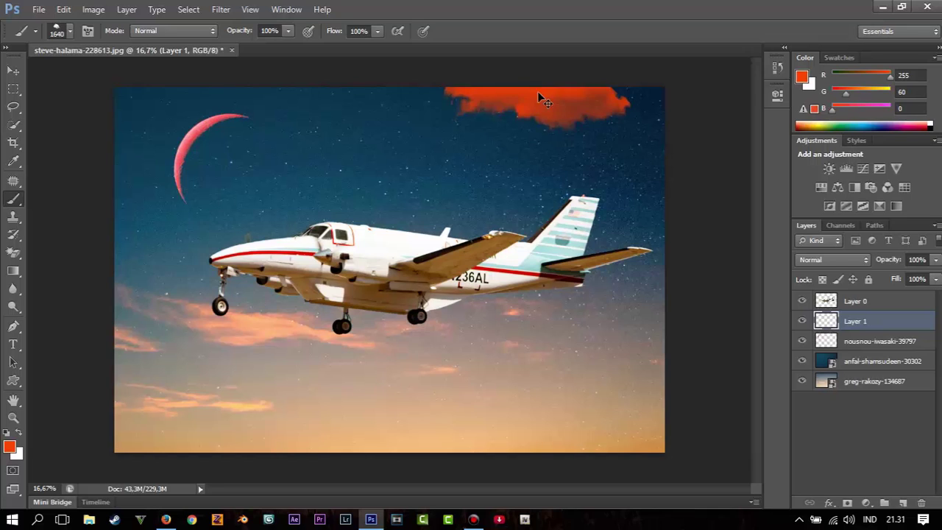
{"action": "key", "text": "ctrl+z"}
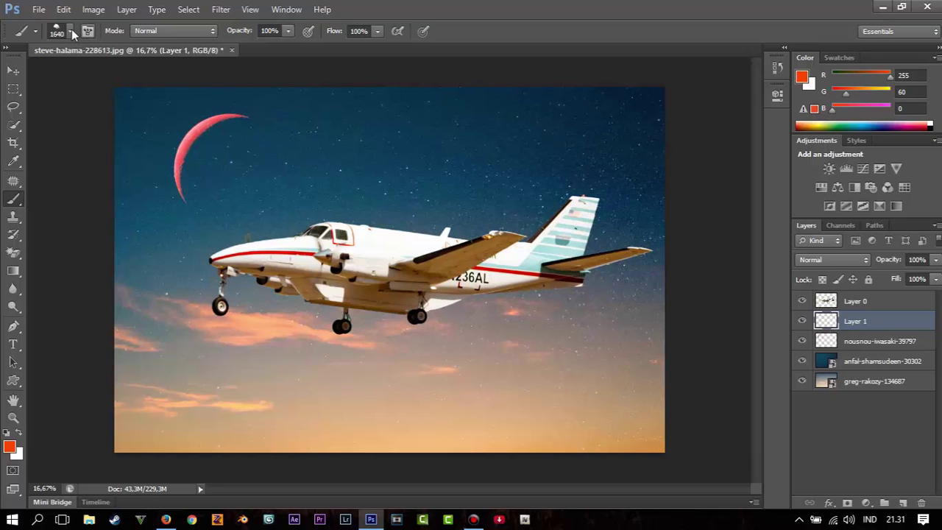
{"action": "left_click", "coordinate": [71, 31]}
{"action": "left_click_drag", "start_coordinate": [148, 76], "coordinate": [481, 95]}
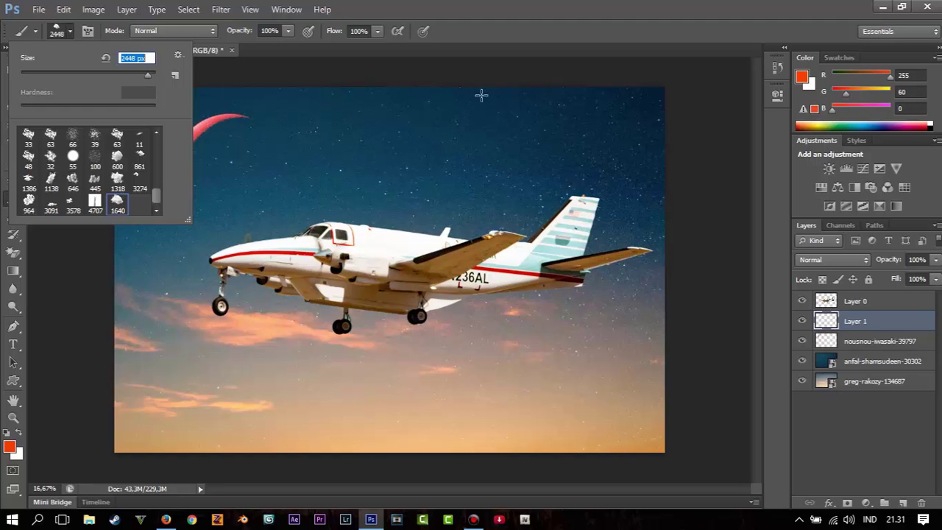
{"action": "left_click", "coordinate": [531, 136]}
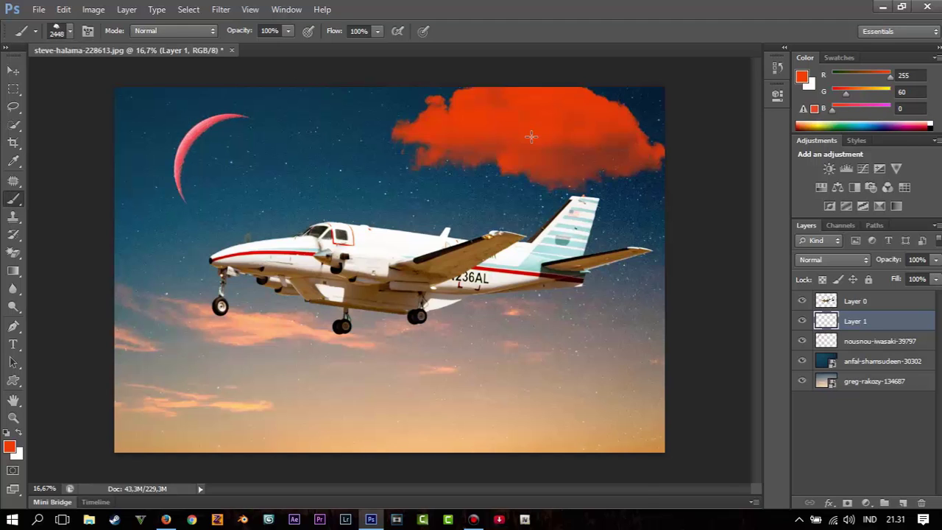
{"action": "left_click", "coordinate": [866, 262]}
{"action": "left_click", "coordinate": [825, 118]}
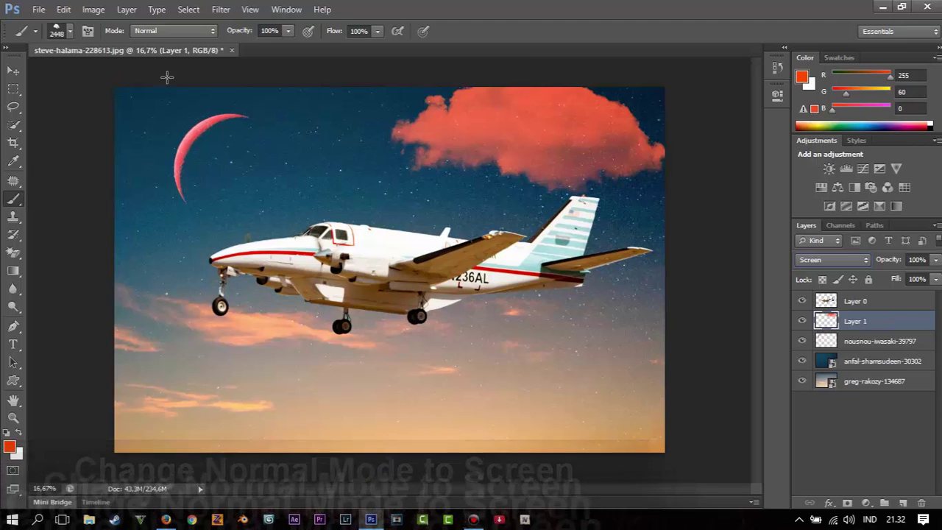
Step: Paint a cloud along the bottom-right sky with the 3091 cloud brush at 3840 px
{"action": "left_click", "coordinate": [67, 33]}
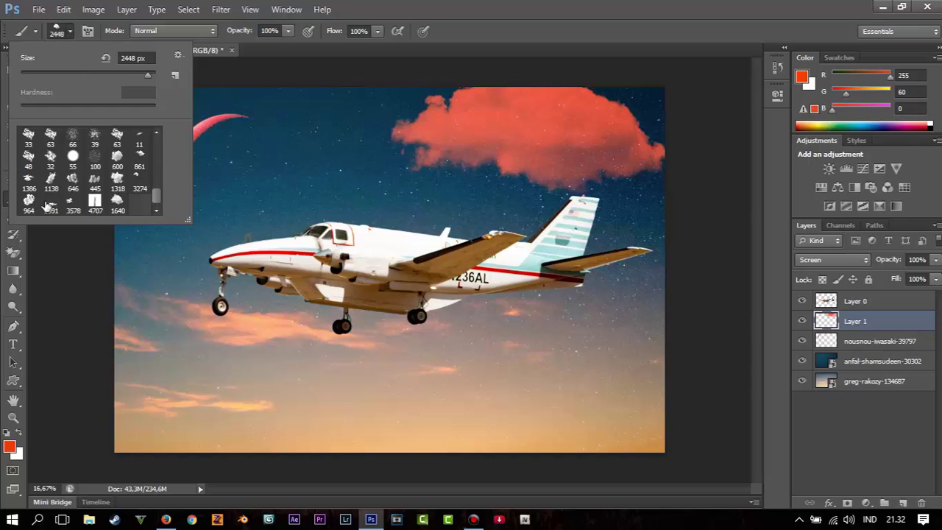
{"action": "left_click", "coordinate": [50, 204]}
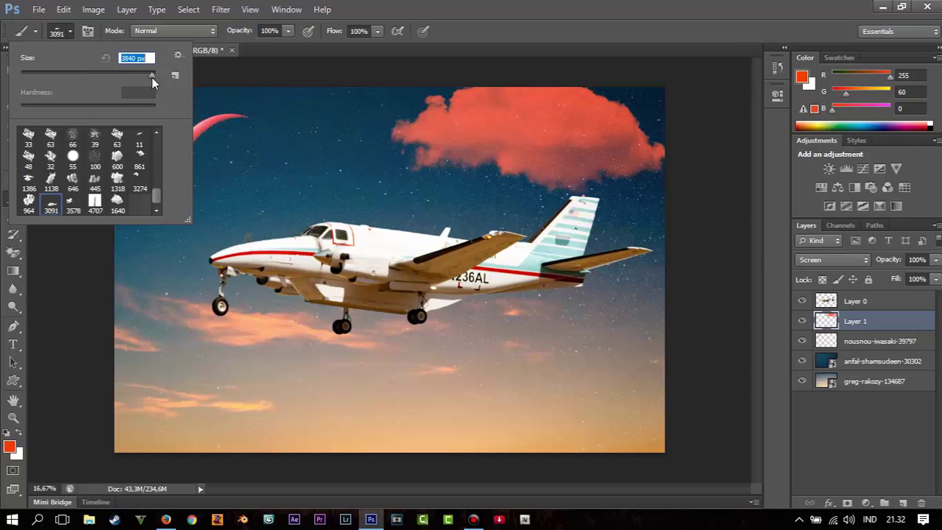
{"action": "left_click_drag", "start_coordinate": [152, 77], "coordinate": [152, 75]}
{"action": "left_click", "coordinate": [169, 440]}
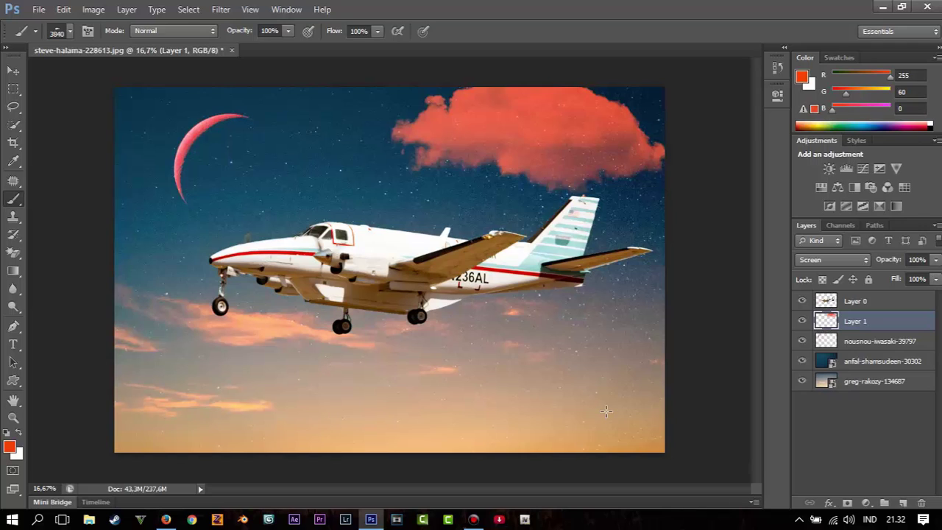
{"action": "left_click", "coordinate": [604, 332]}
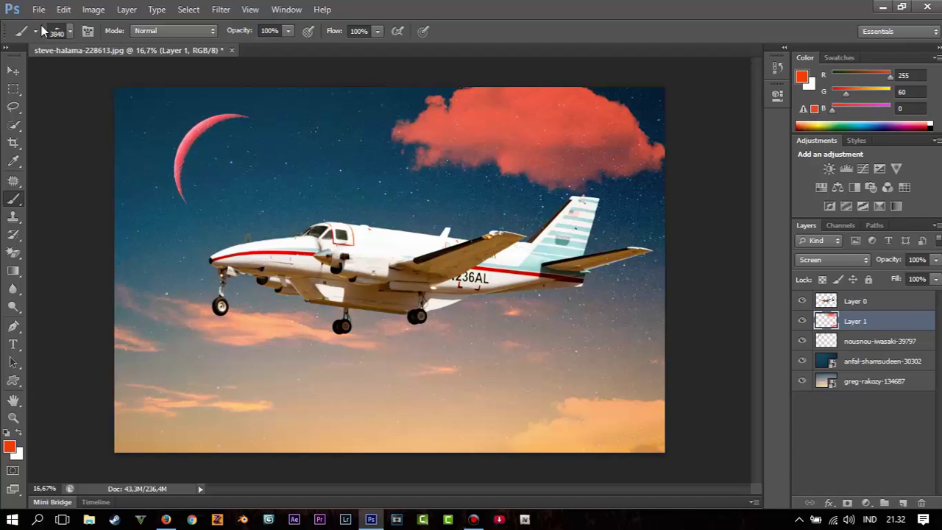
Step: Stamp pink clouds down the right edge using the 1138 cloud brush at 2448 px
{"action": "left_click", "coordinate": [71, 31]}
{"action": "left_click", "coordinate": [51, 180]}
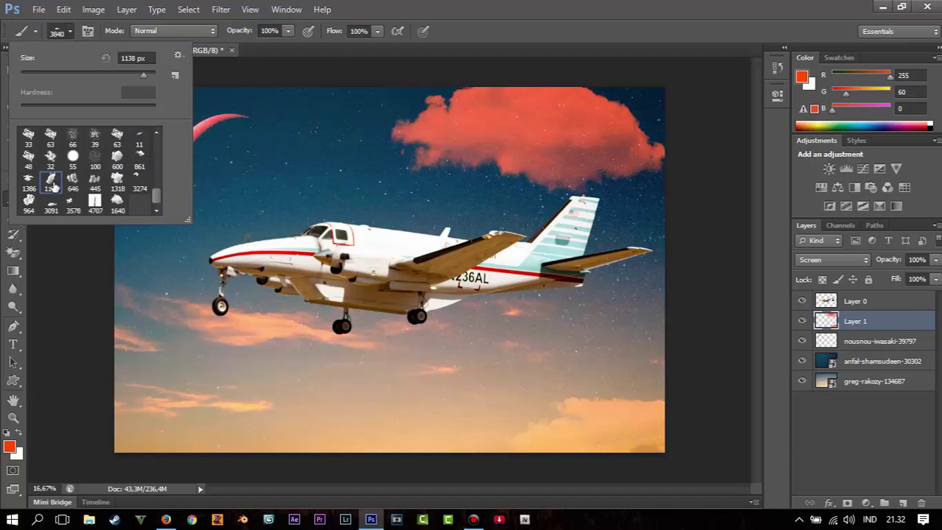
{"action": "left_click", "coordinate": [198, 383]}
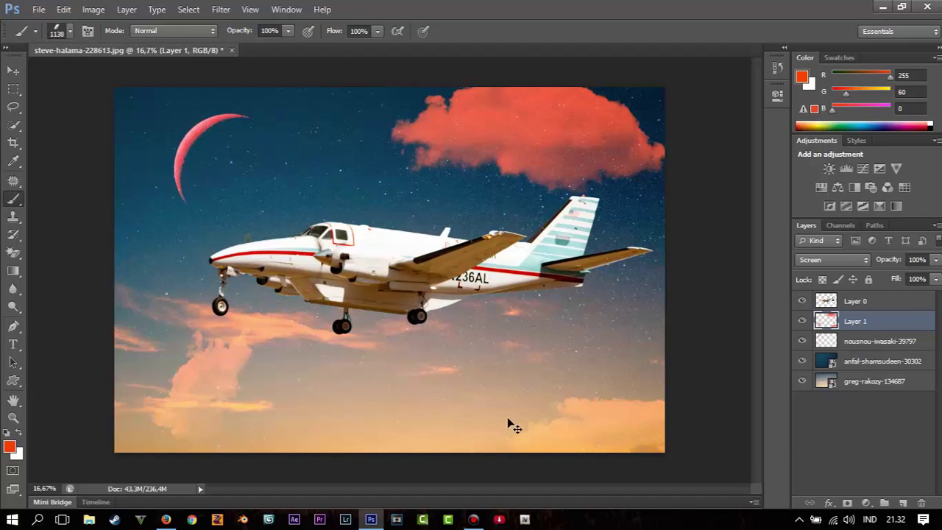
{"action": "key", "text": "ctrl+z"}
{"action": "left_click", "coordinate": [643, 318]}
{"action": "key", "text": "ctrl+z"}
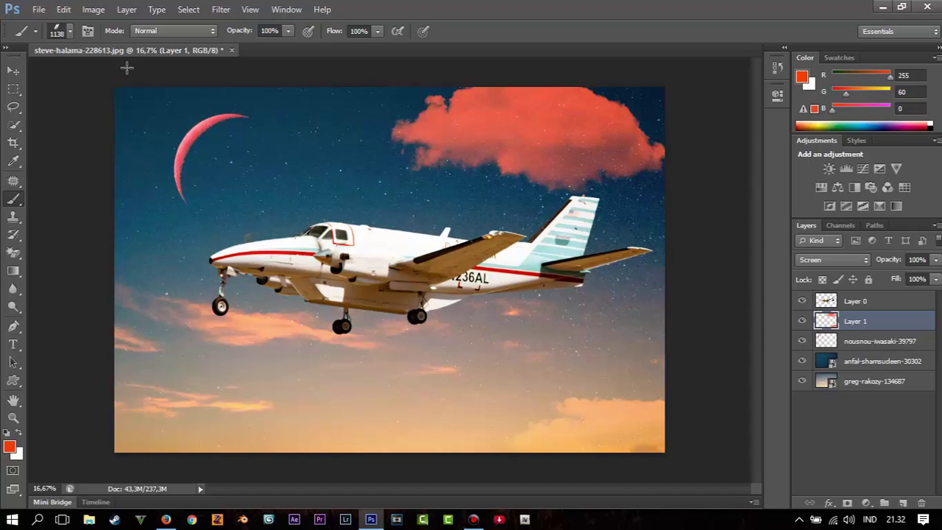
{"action": "left_click", "coordinate": [74, 37]}
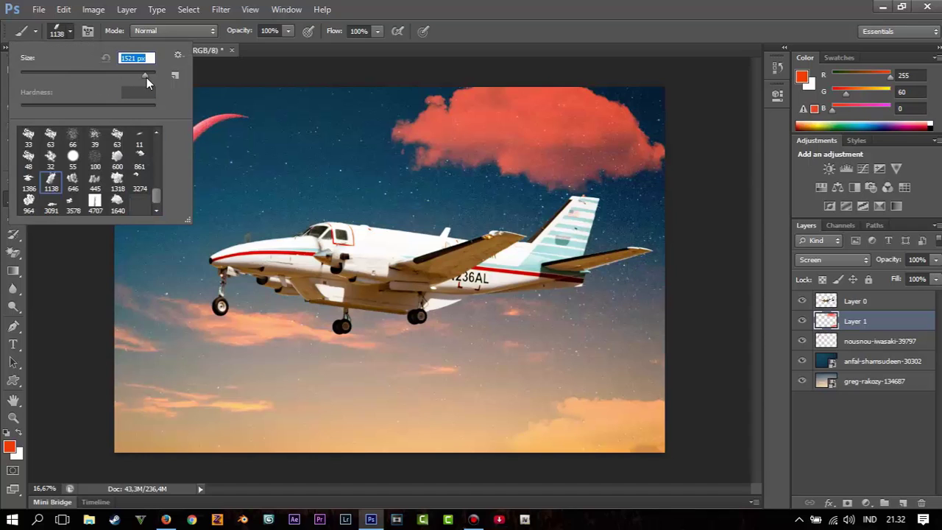
{"action": "left_click_drag", "start_coordinate": [148, 77], "coordinate": [150, 78]}
{"action": "left_click", "coordinate": [615, 247]}
{"action": "left_click", "coordinate": [617, 255]}
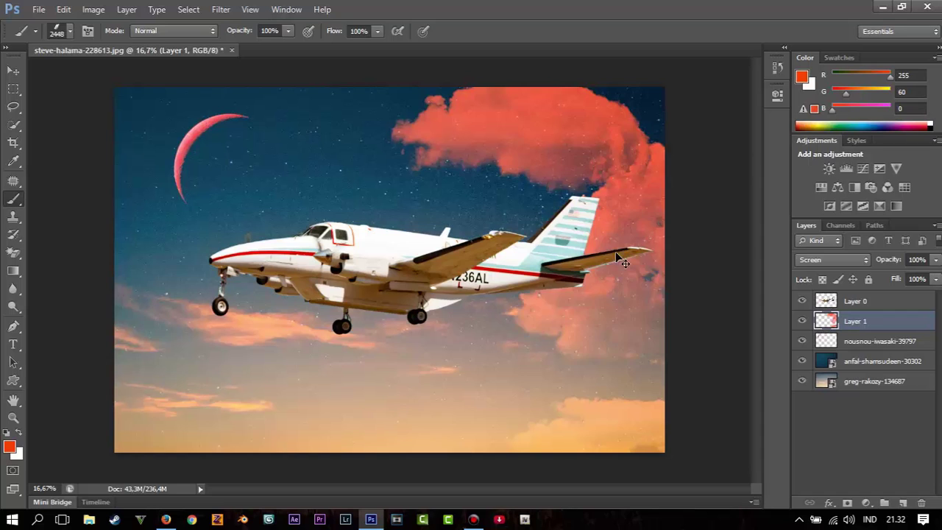
{"action": "key", "text": "ctrl+z"}
{"action": "left_click", "coordinate": [646, 301]}
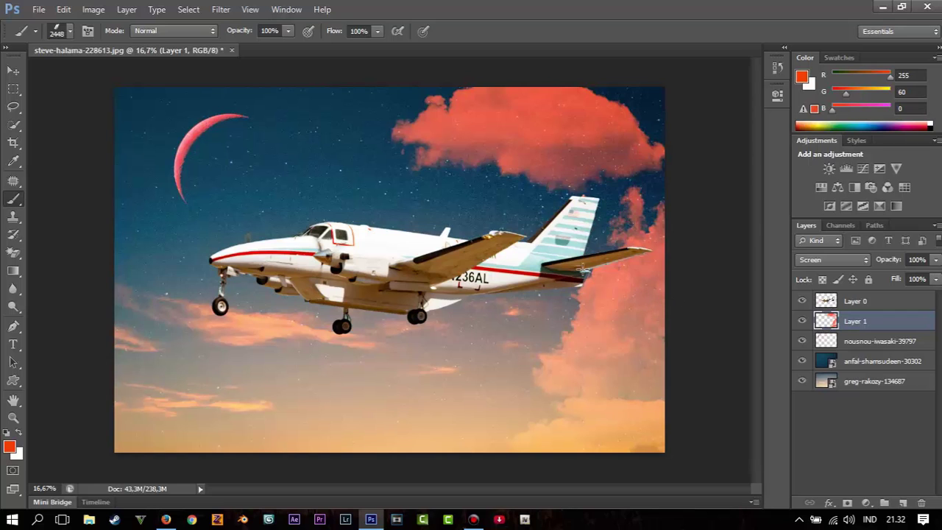
Step: Add clouds in the upper-left sky and beside the moon with the 646 brush at 2912 px
{"action": "left_click", "coordinate": [65, 33]}
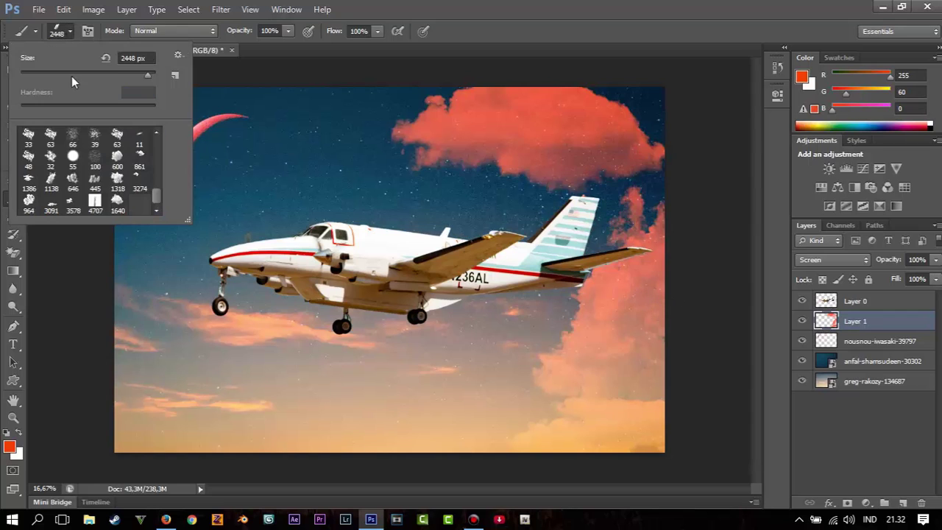
{"action": "left_click", "coordinate": [74, 183]}
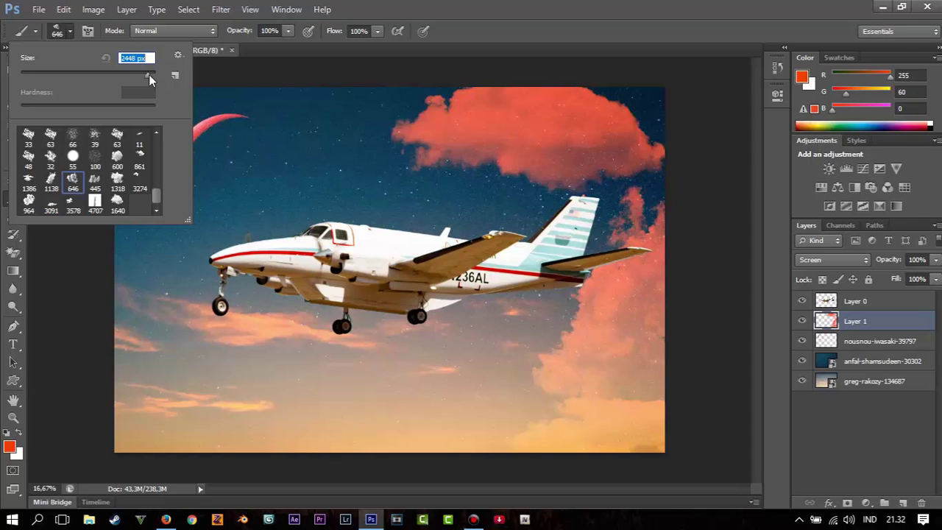
{"action": "left_click_drag", "start_coordinate": [148, 75], "coordinate": [159, 55]}
{"action": "left_click", "coordinate": [170, 95]}
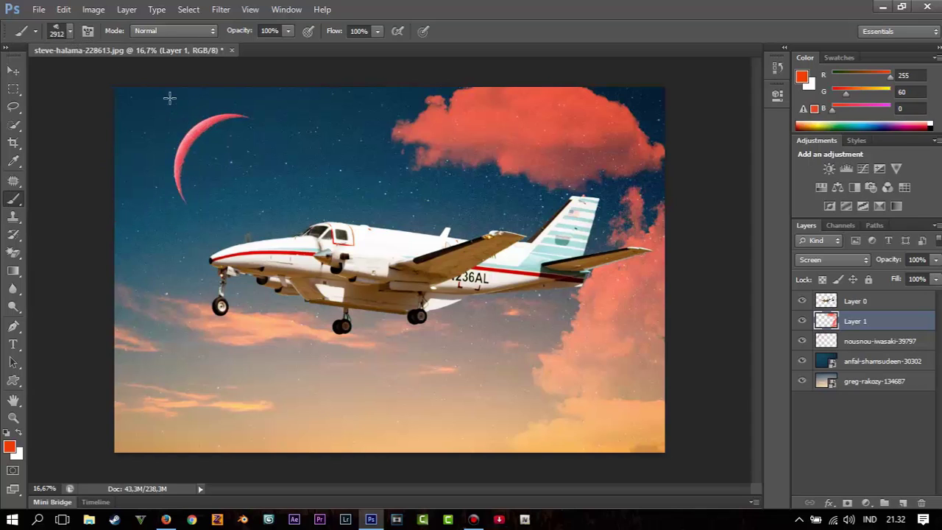
{"action": "left_click", "coordinate": [175, 99]}
{"action": "left_click", "coordinate": [326, 134]}
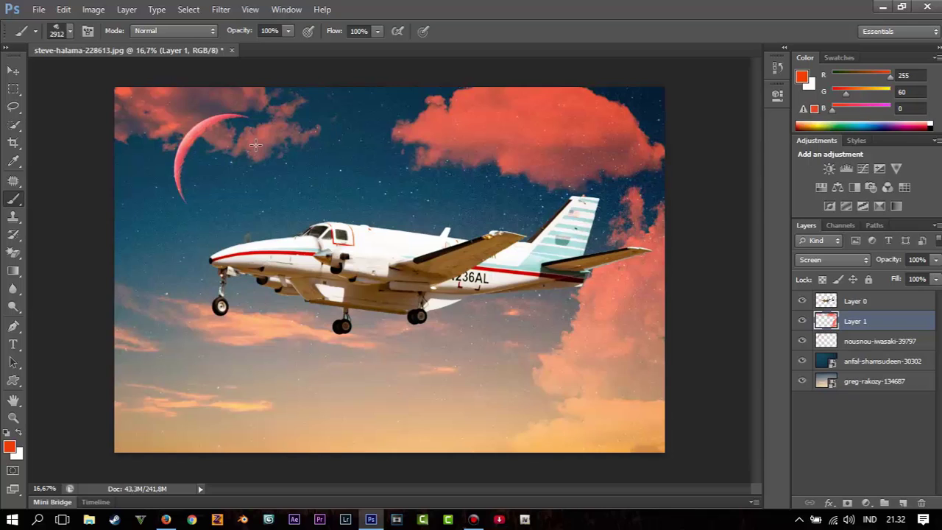
Step: Paint soft cloud over the lower-left sky with the 964 brush at 3376 px
{"action": "left_click", "coordinate": [70, 31]}
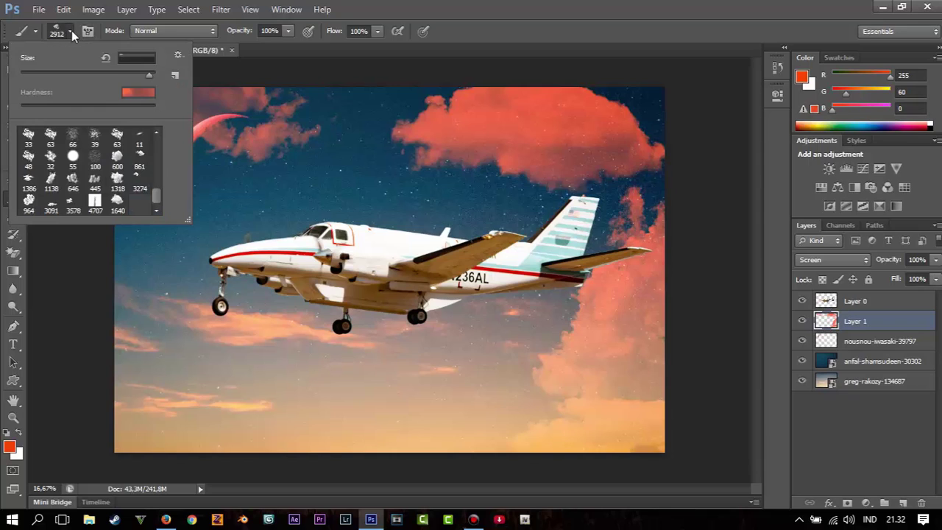
{"action": "left_click", "coordinate": [29, 202]}
{"action": "left_click_drag", "start_coordinate": [146, 72], "coordinate": [151, 71]}
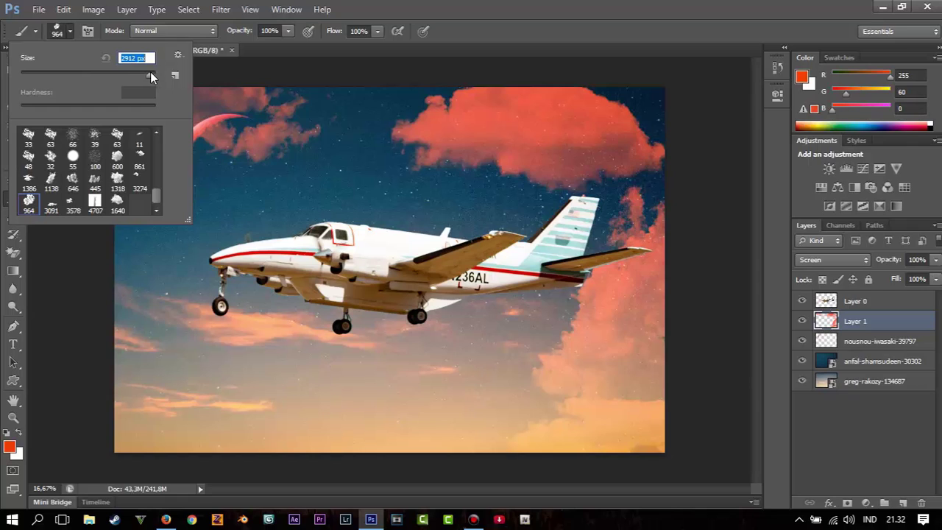
{"action": "left_click", "coordinate": [171, 377]}
{"action": "left_click_drag", "start_coordinate": [168, 389], "coordinate": [277, 401]}
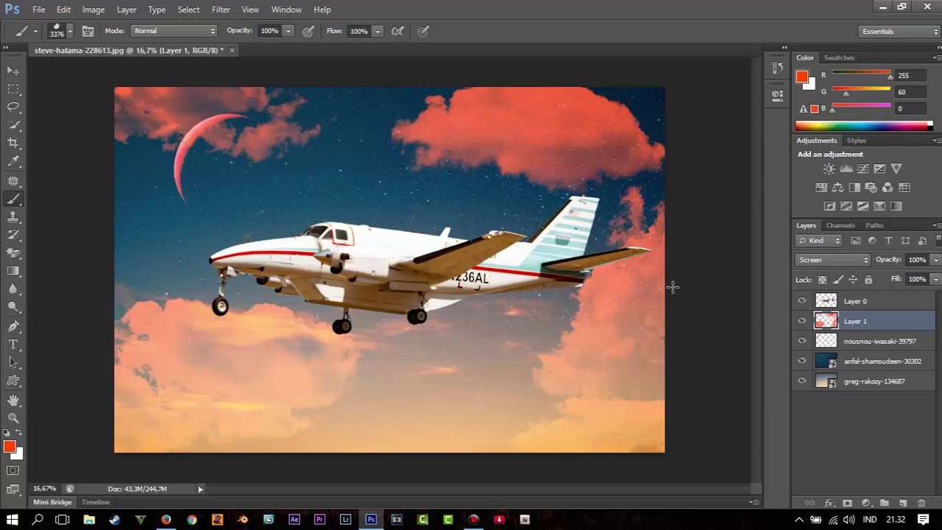
{"action": "left_click", "coordinate": [13, 71]}
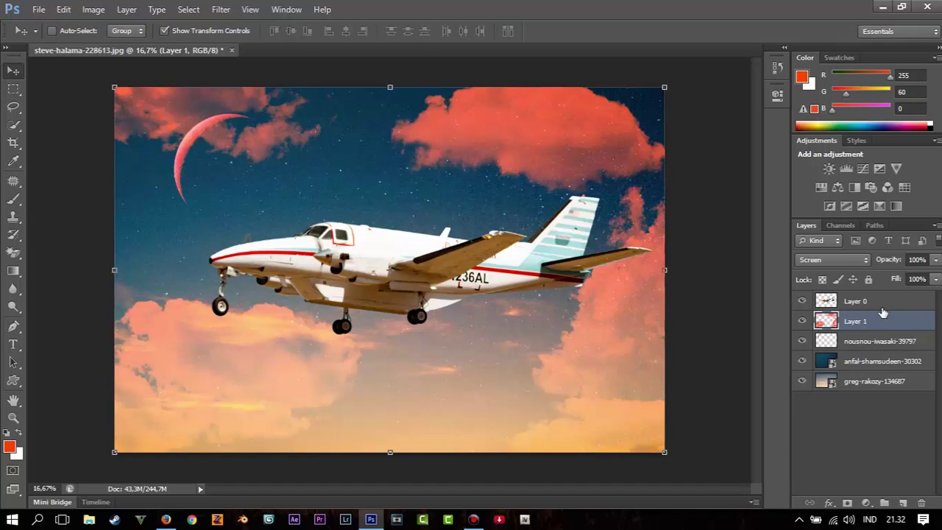
Step: Shift the Yellows hue of the plane layer (Layer 0) to -35 with Hue/Saturation
{"action": "left_click", "coordinate": [832, 303]}
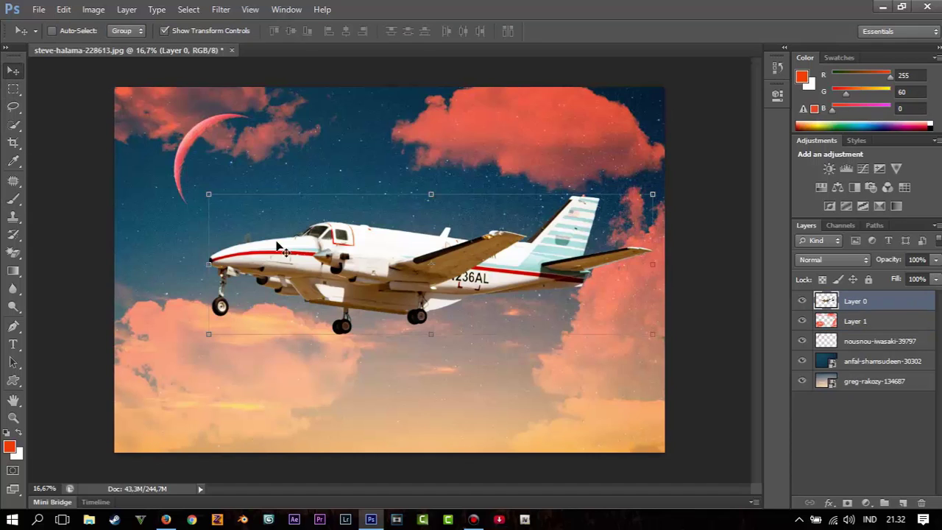
{"action": "left_click", "coordinate": [93, 9]}
{"action": "mouse_move", "coordinate": [115, 44]}
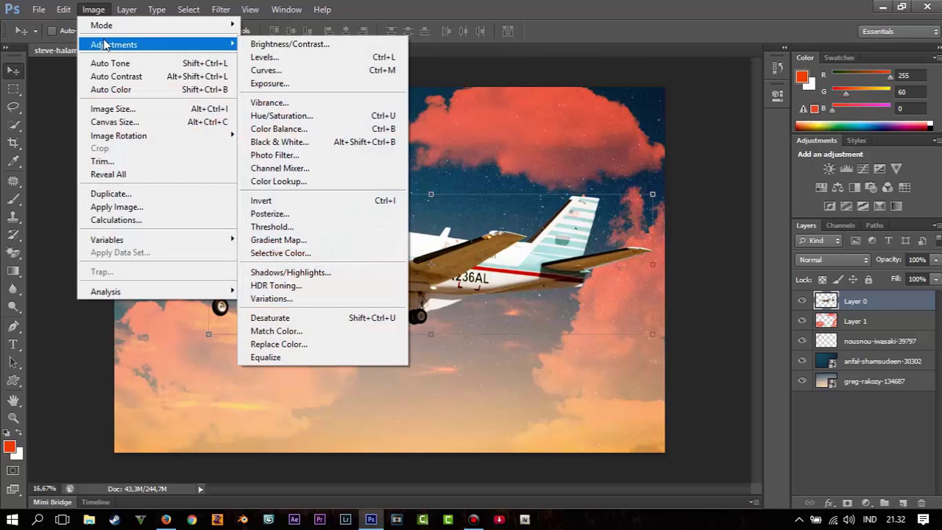
{"action": "left_click", "coordinate": [296, 116]}
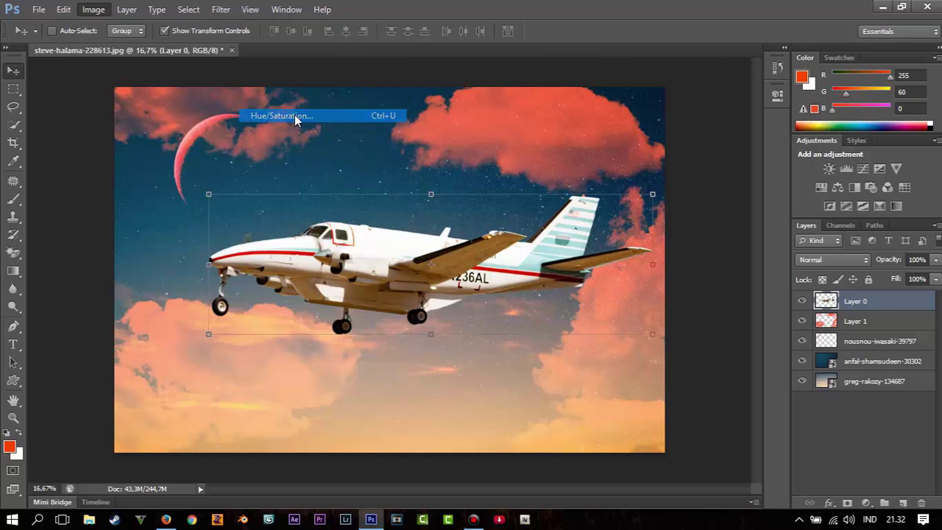
{"action": "left_click", "coordinate": [736, 136]}
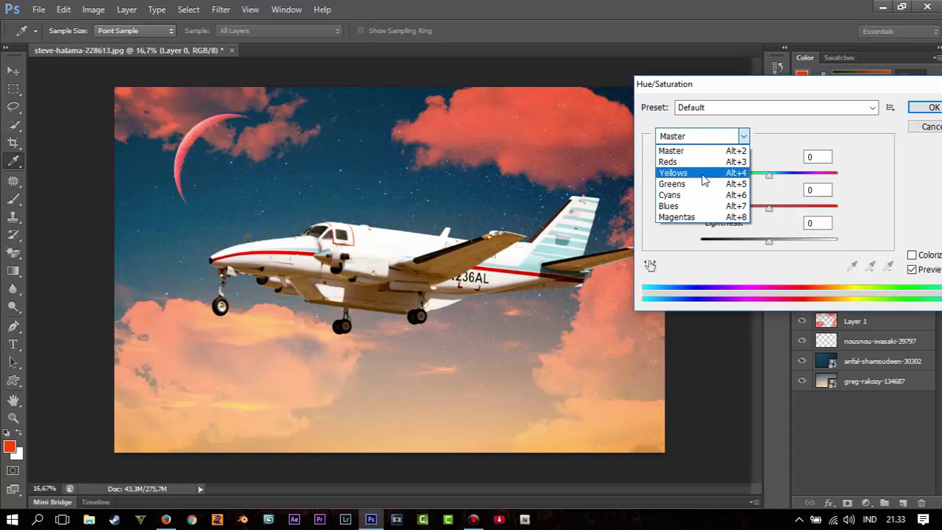
{"action": "left_click", "coordinate": [702, 173]}
{"action": "mouse_move", "coordinate": [769, 175]}
{"action": "left_mouse_down"}
{"action": "mouse_move", "coordinate": [751, 176]}
{"action": "mouse_move", "coordinate": [747, 190]}
{"action": "left_mouse_up"}
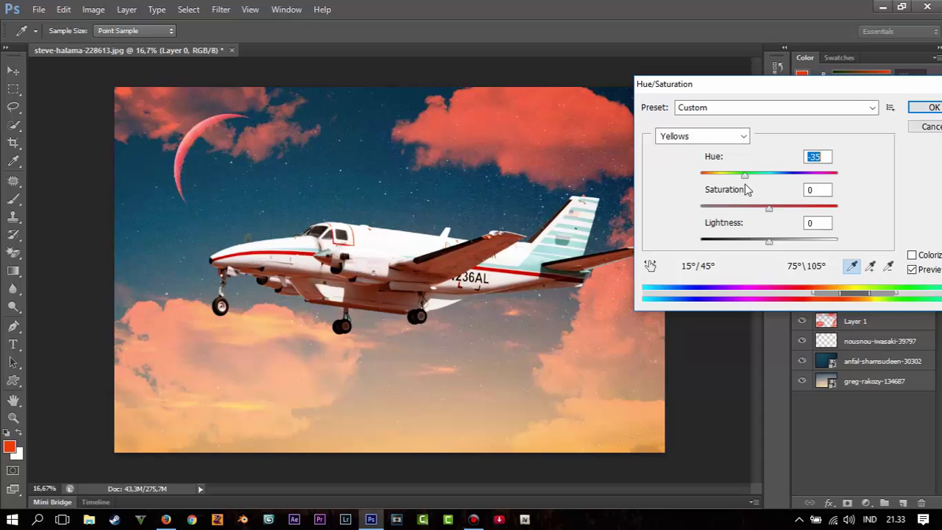
{"action": "left_click", "coordinate": [932, 107]}
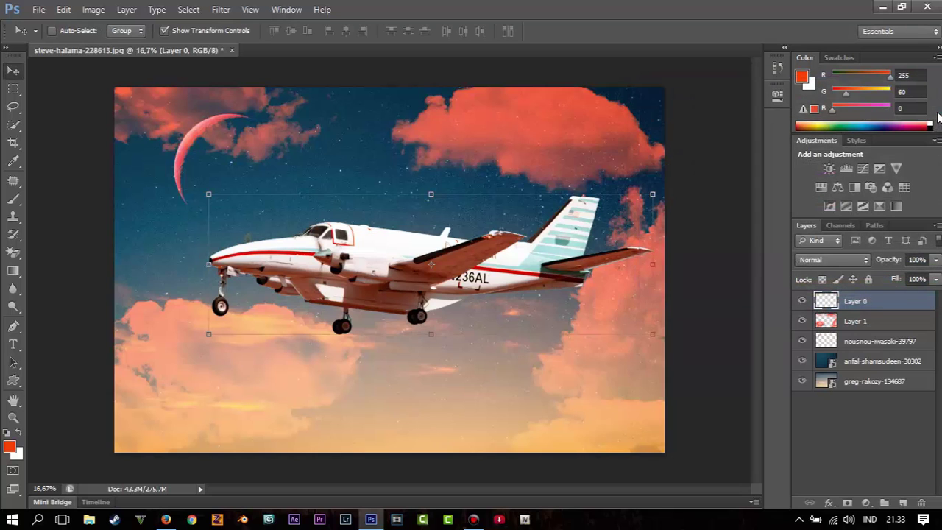
Step: Save the composite over steve-halama-228613.jpg in Tutorial as a quality-12 JPEG
{"action": "left_click", "coordinate": [873, 347]}
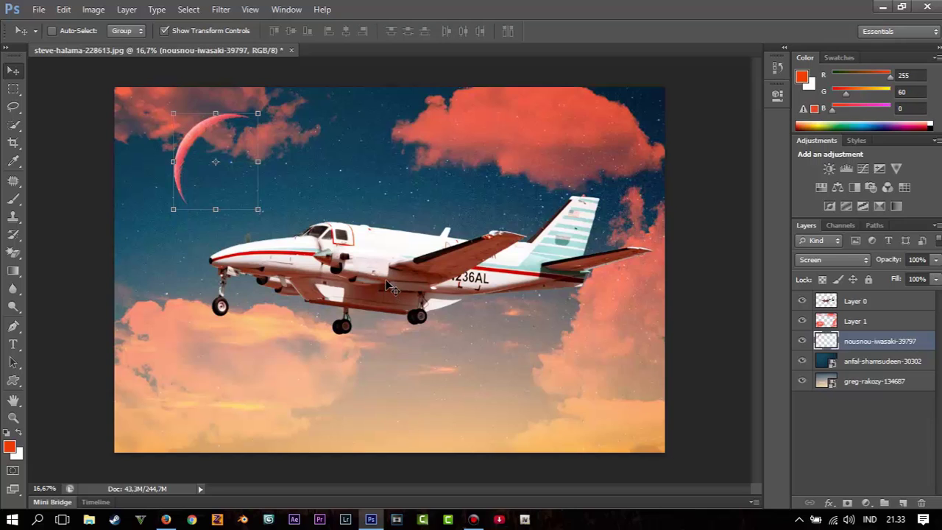
{"action": "left_click", "coordinate": [39, 10]}
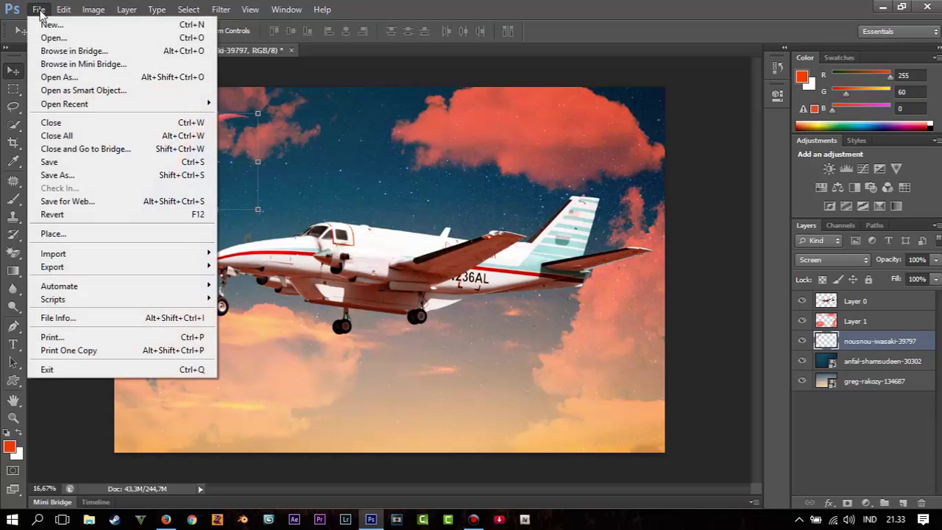
{"action": "left_click", "coordinate": [87, 174]}
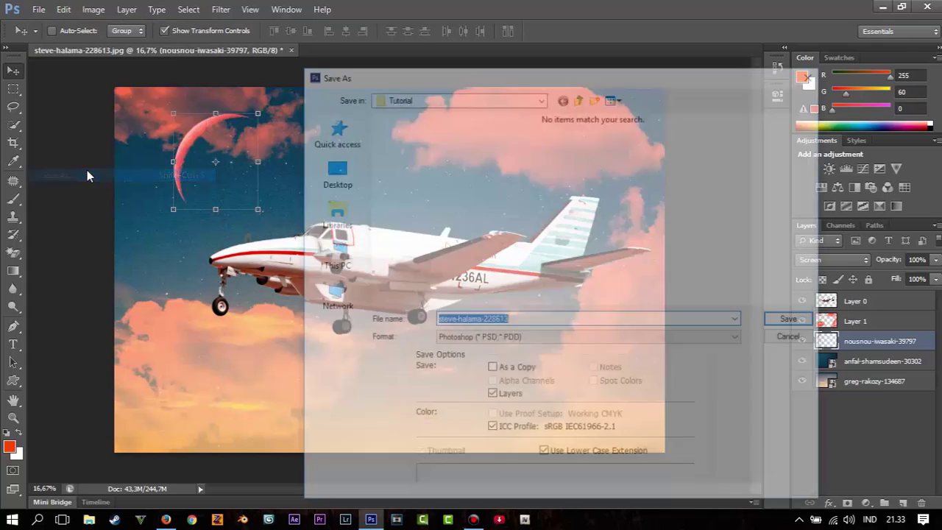
{"action": "left_click", "coordinate": [500, 341]}
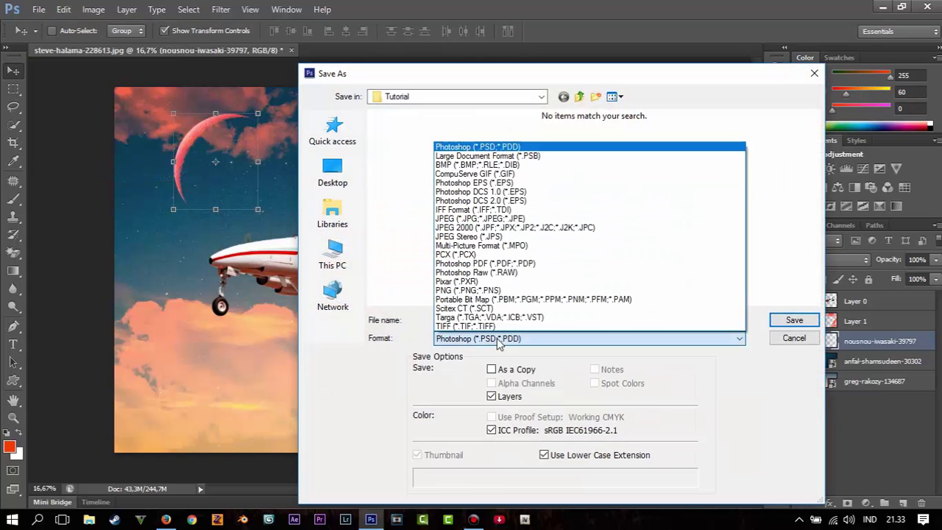
{"action": "left_click", "coordinate": [478, 219]}
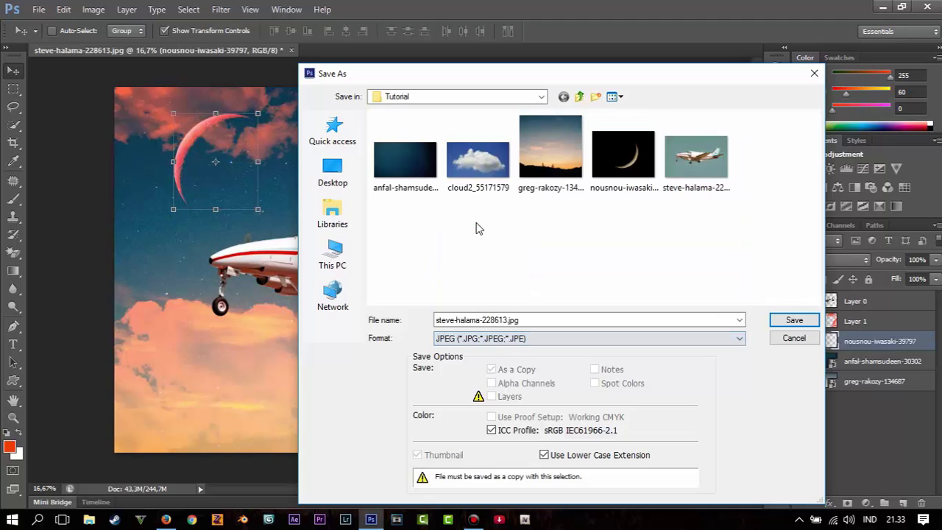
{"action": "left_click", "coordinate": [794, 322]}
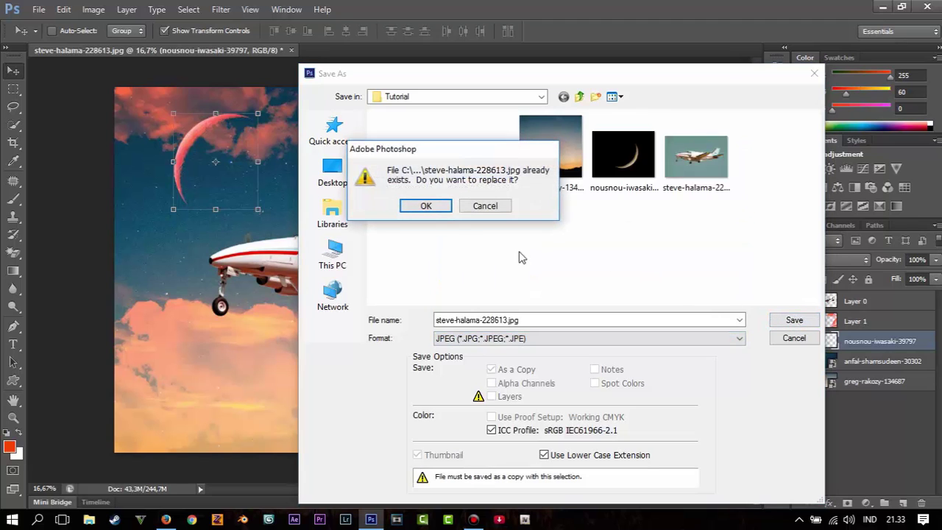
{"action": "left_click", "coordinate": [429, 206]}
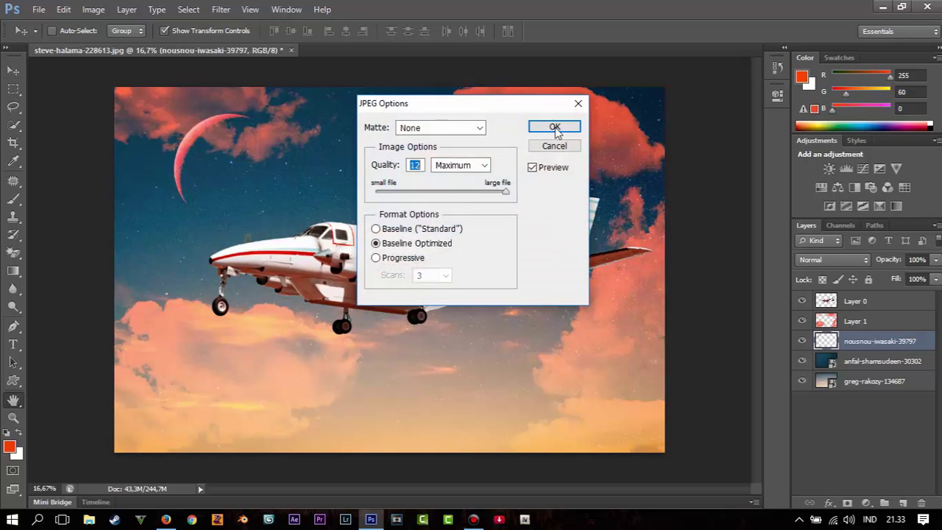
{"action": "left_click", "coordinate": [556, 127]}
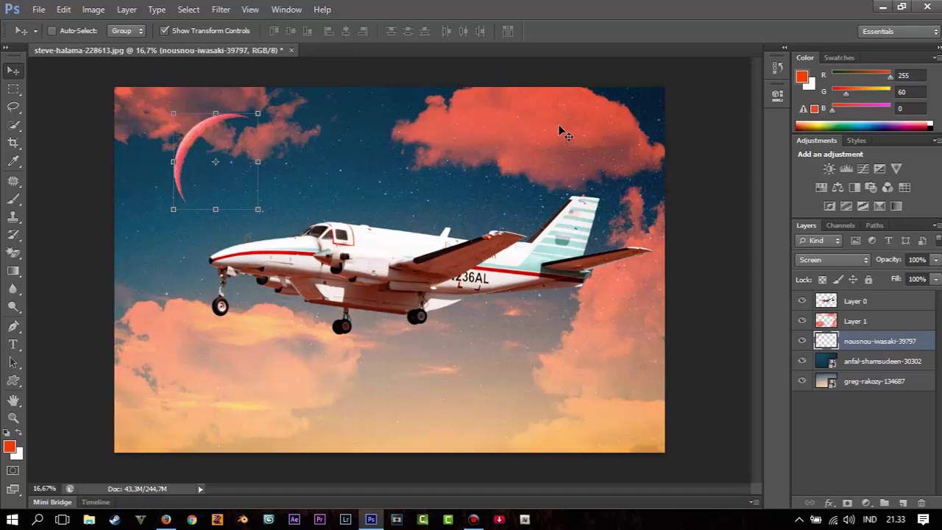
{"action": "left_click", "coordinate": [883, 6]}
Step: Preview steve-halama-228613.jpg from the Tutorial folder in Photos, then close Photos and Explorer
{"action": "double_click", "coordinate": [128, 18]}
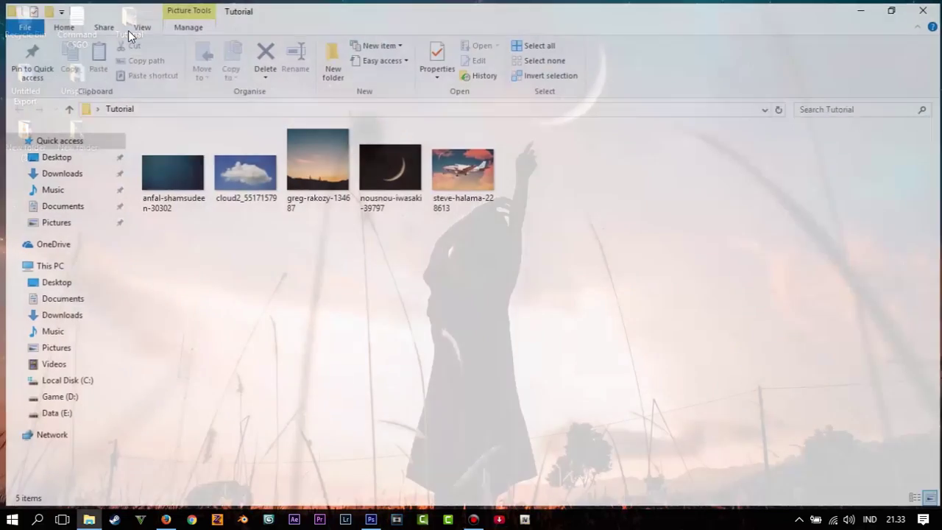
{"action": "left_click", "coordinate": [437, 156]}
{"action": "double_click", "coordinate": [437, 156]}
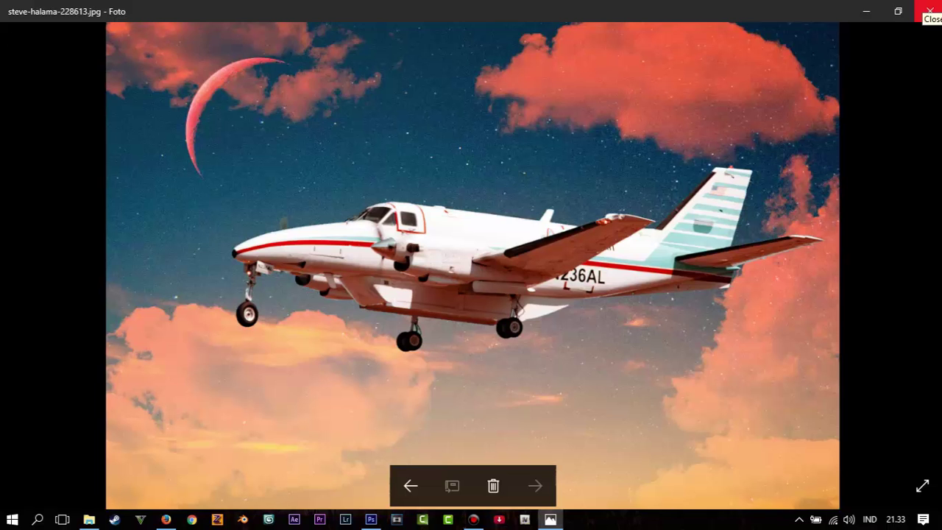
{"action": "left_click", "coordinate": [929, 10]}
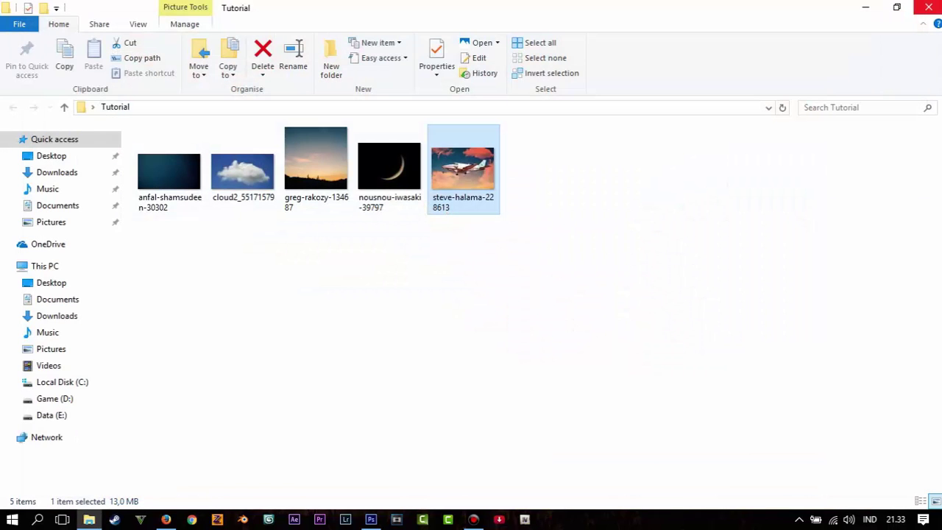
{"action": "left_click", "coordinate": [929, 7]}
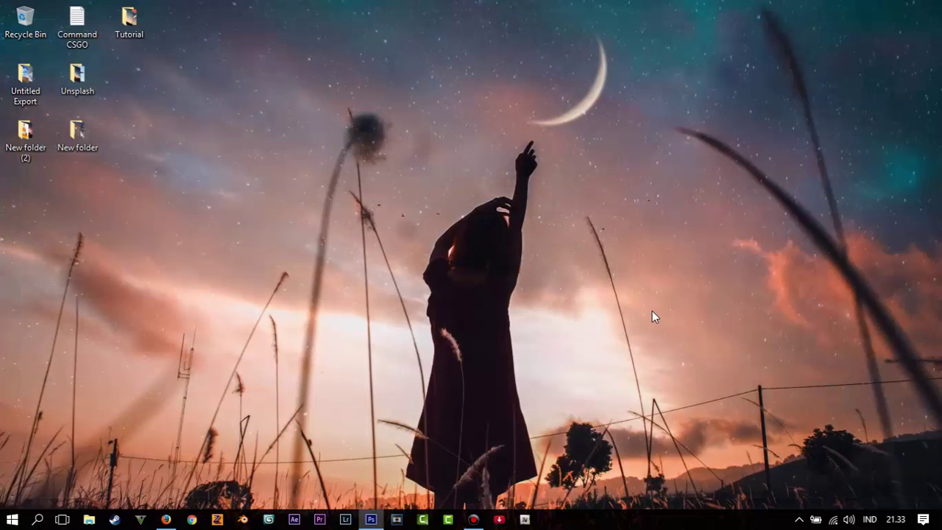
Step: Bring up Bandicam from the taskbar to stop the recording
{"action": "left_click", "coordinate": [473, 519]}
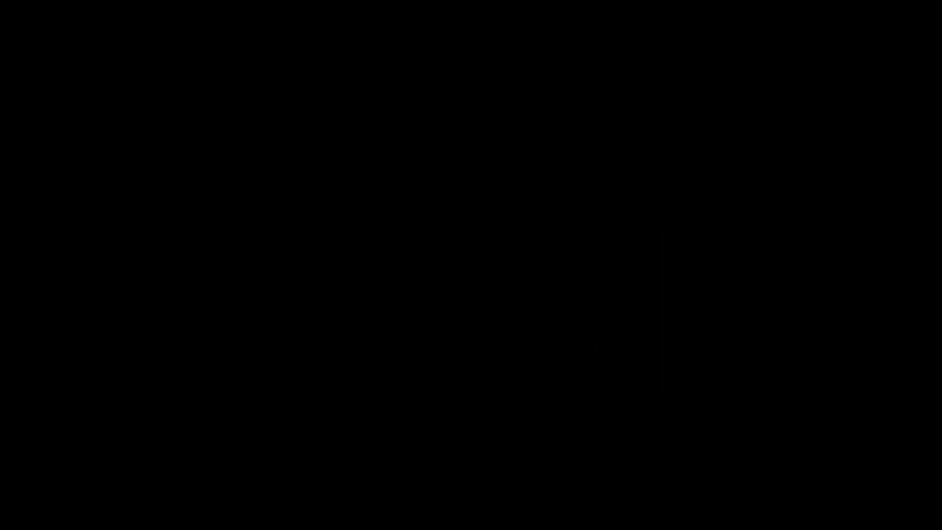